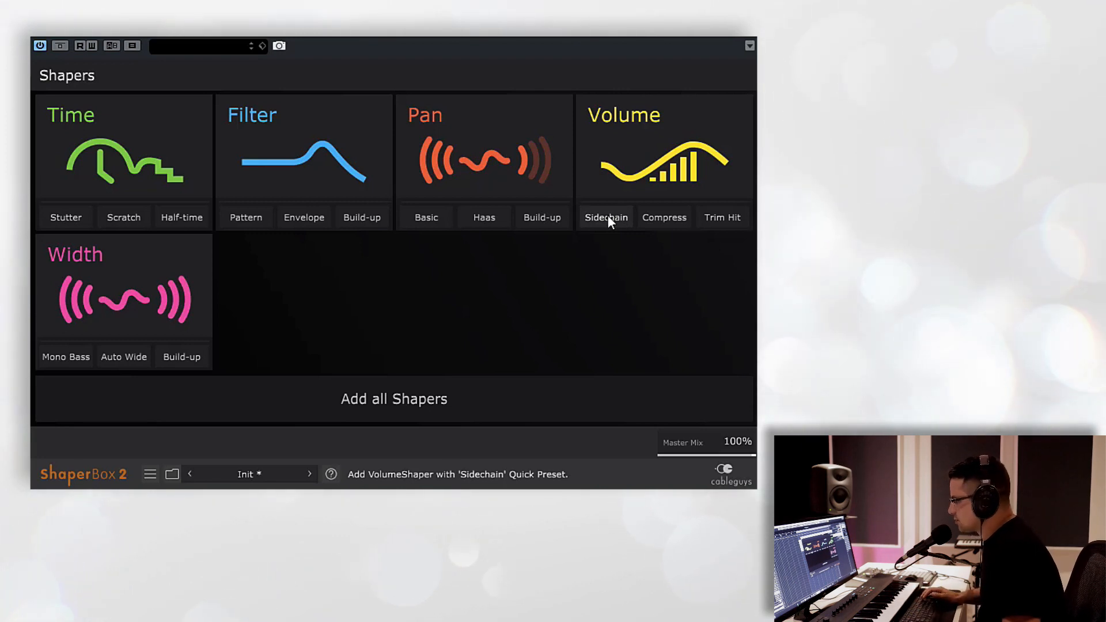
Try the Volume Sidechain, Pan Basic and Filter Pattern quick presets one at a time, removing each shaper again
left_click(607, 217)
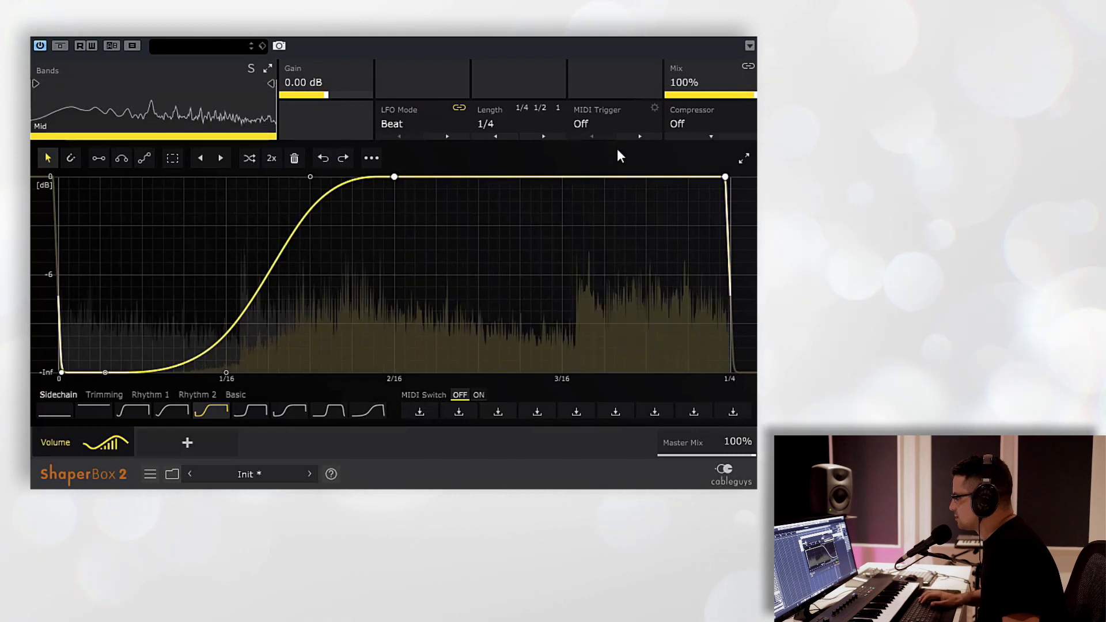
left_click(130, 439)
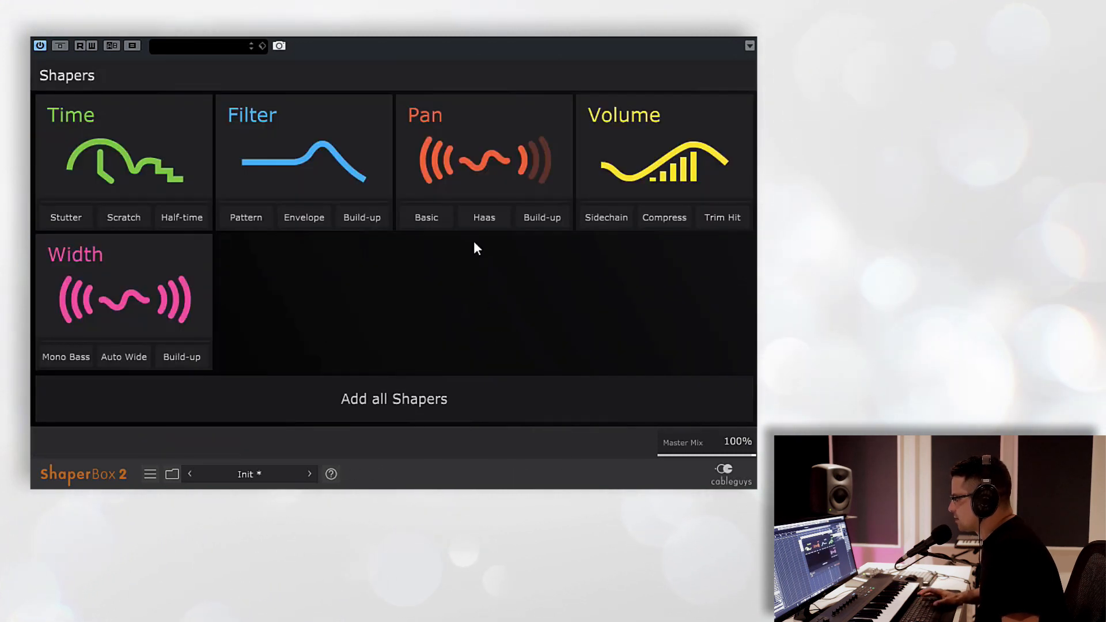
left_click(418, 217)
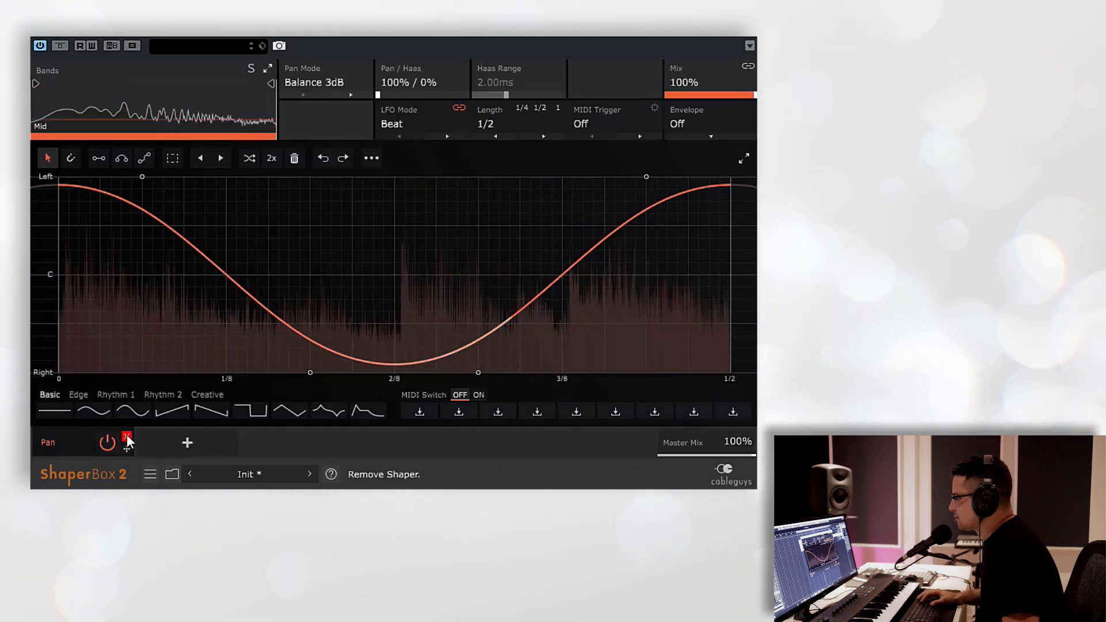
left_click(124, 436)
left_click(247, 217)
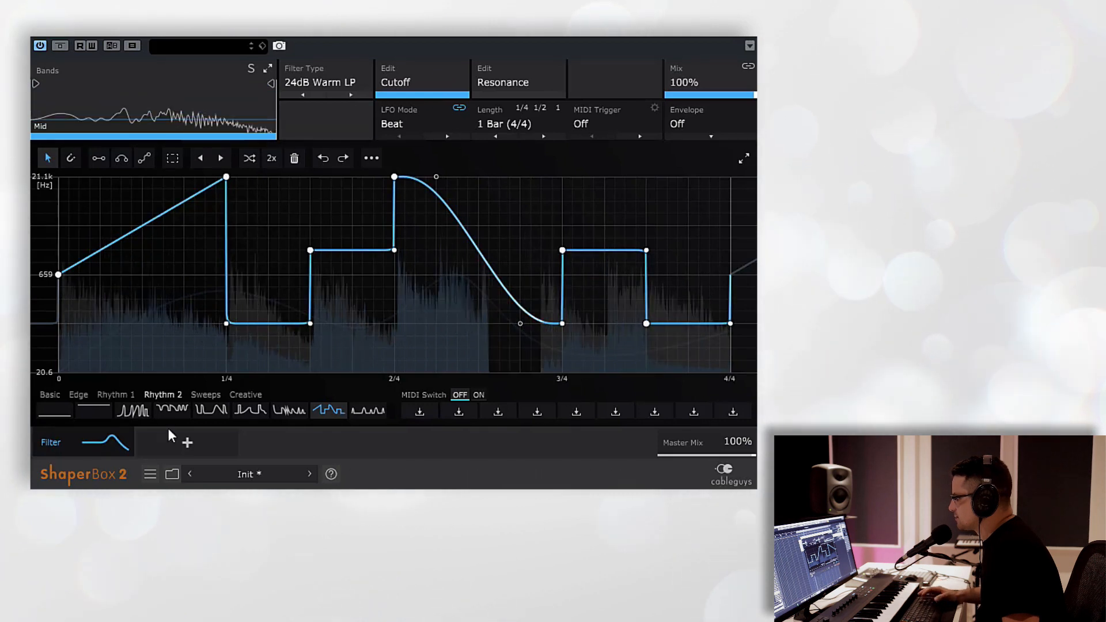
left_click(125, 431)
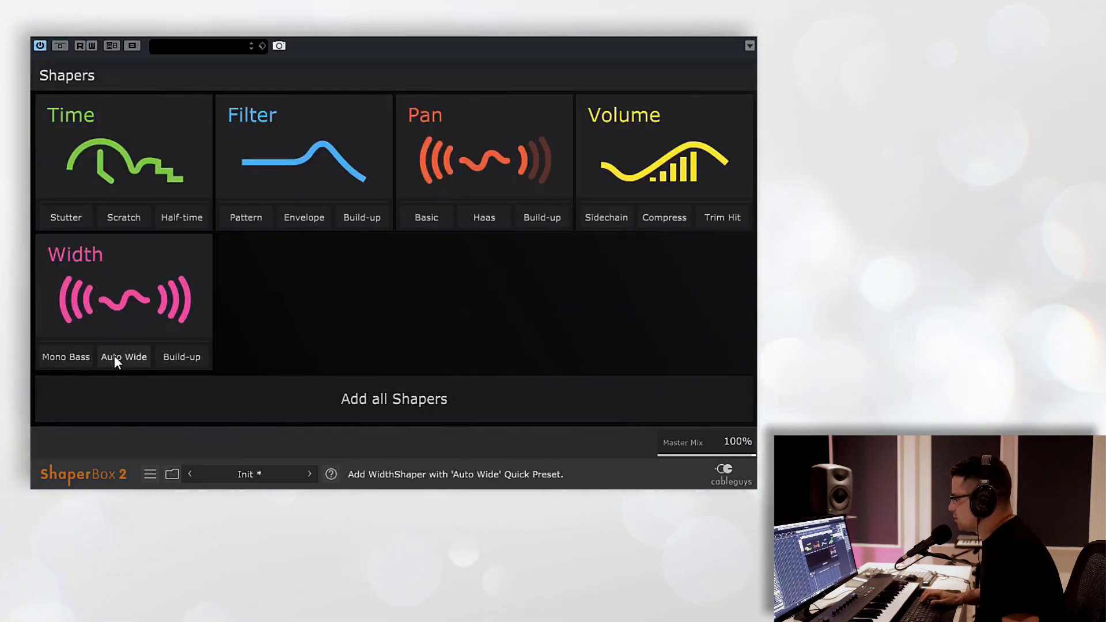
Try the Width shaper's Build-up quick preset with its LFO mode set to Pitch, and remove the shaper
left_click(180, 359)
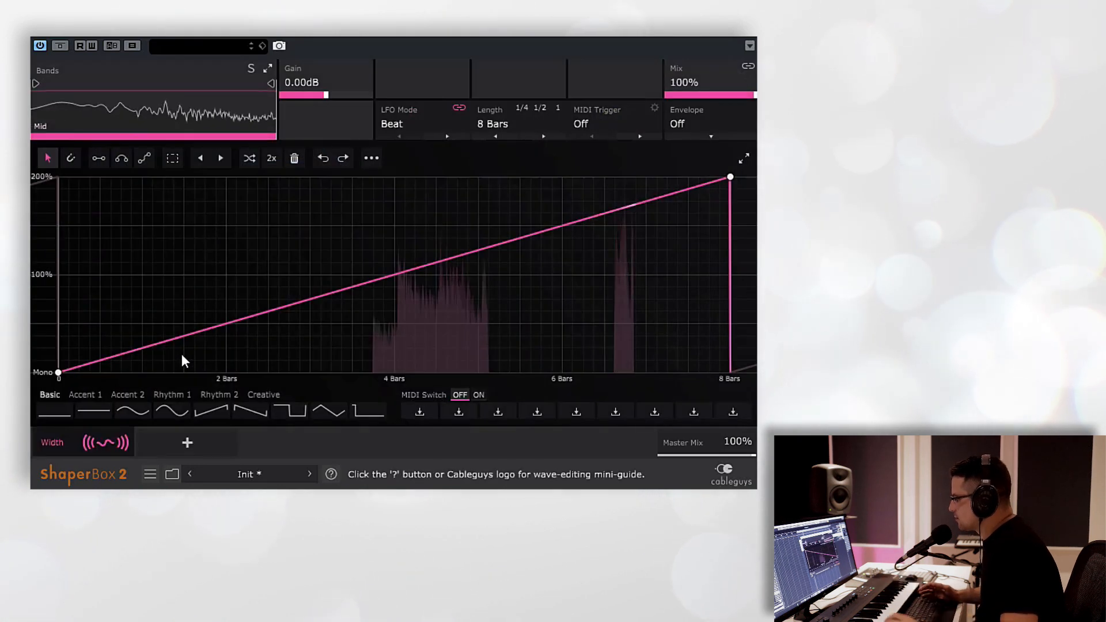
mouse_move(127, 441)
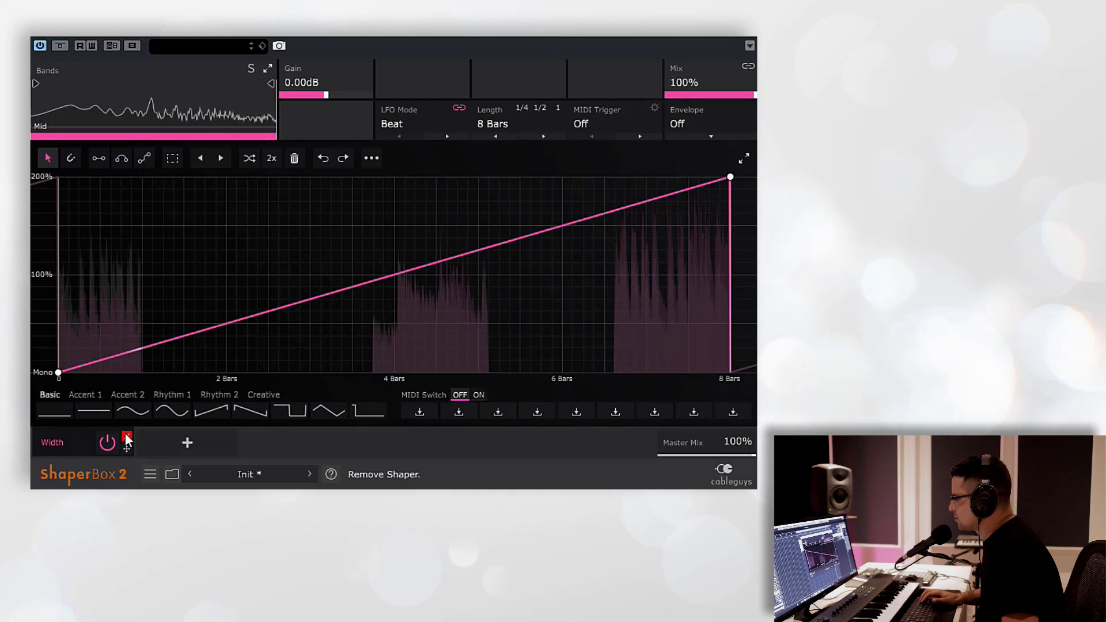
left_click(447, 136)
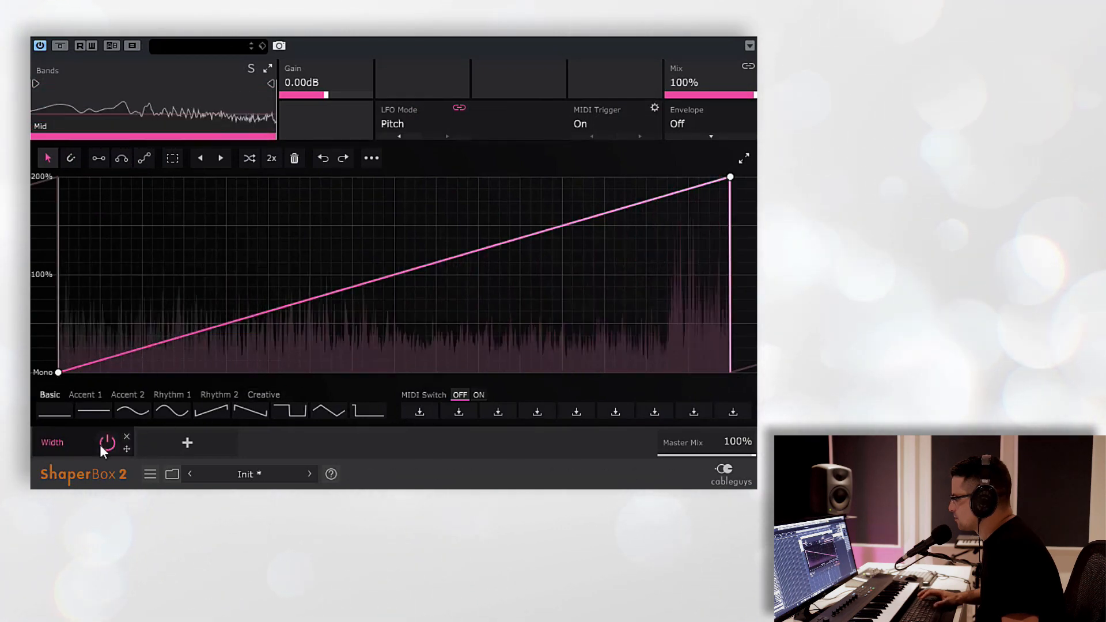
left_click(187, 442)
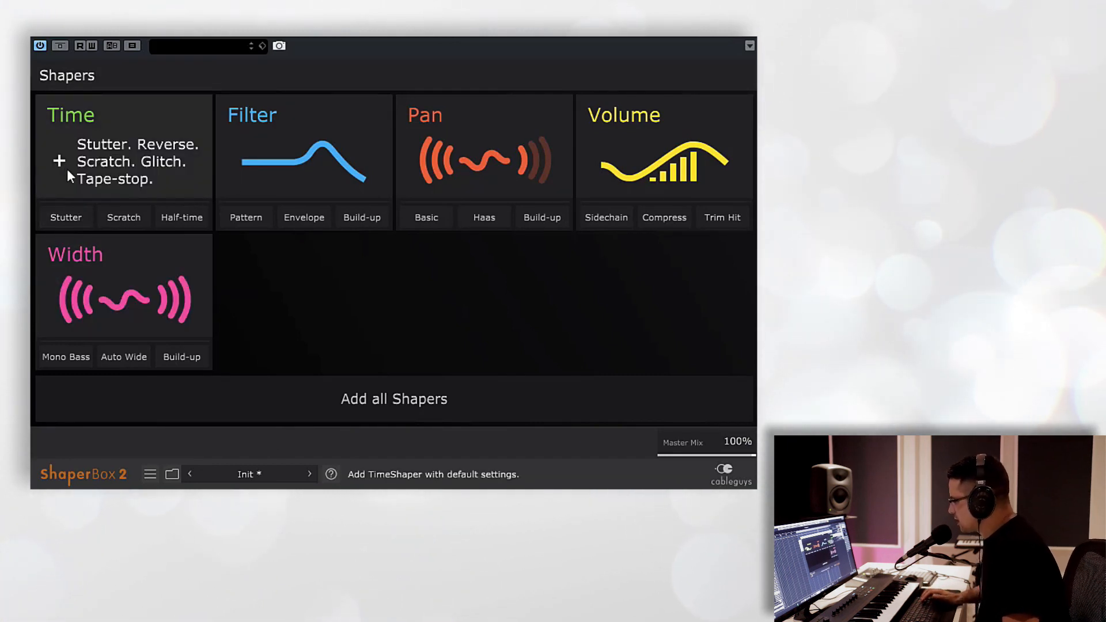
Try the Time shaper's Stutter quick preset and remove the shaper
left_click(65, 219)
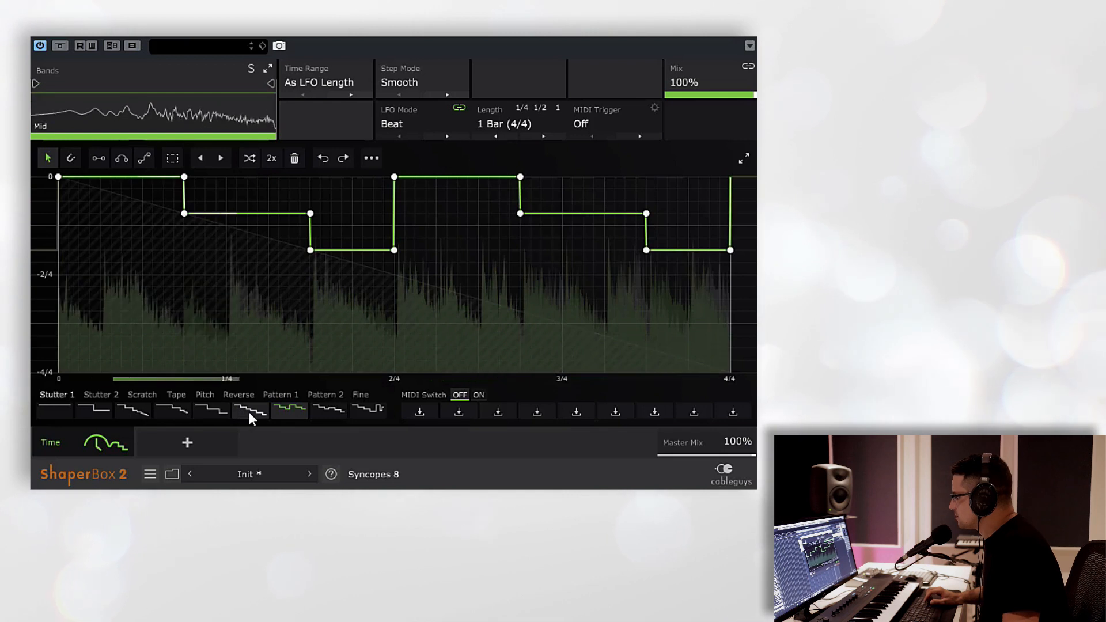
mouse_move(126, 442)
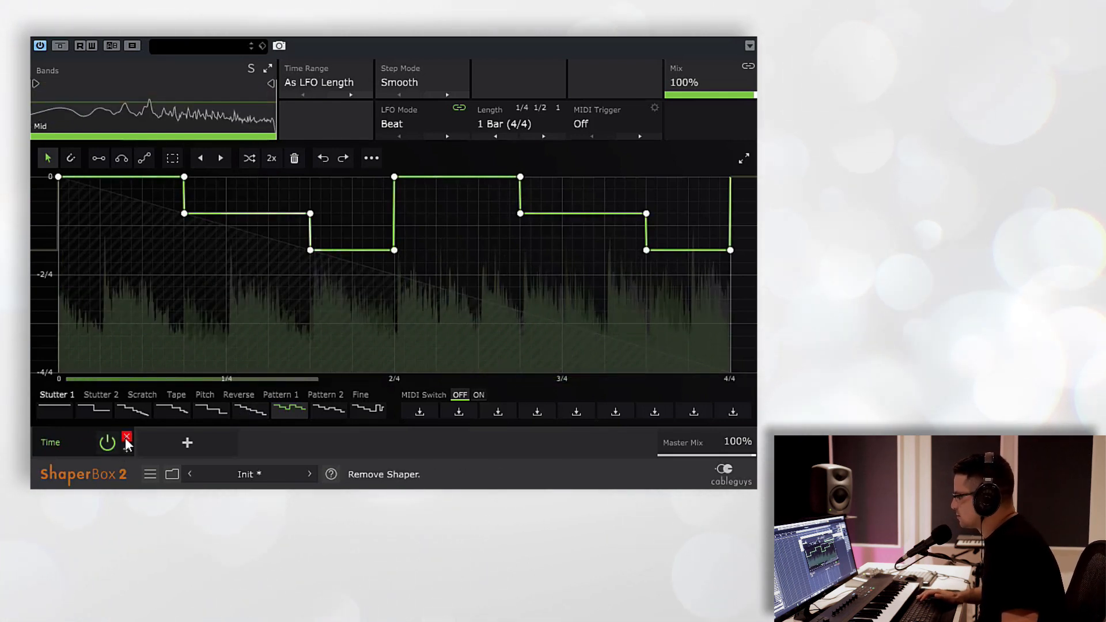
left_click(126, 437)
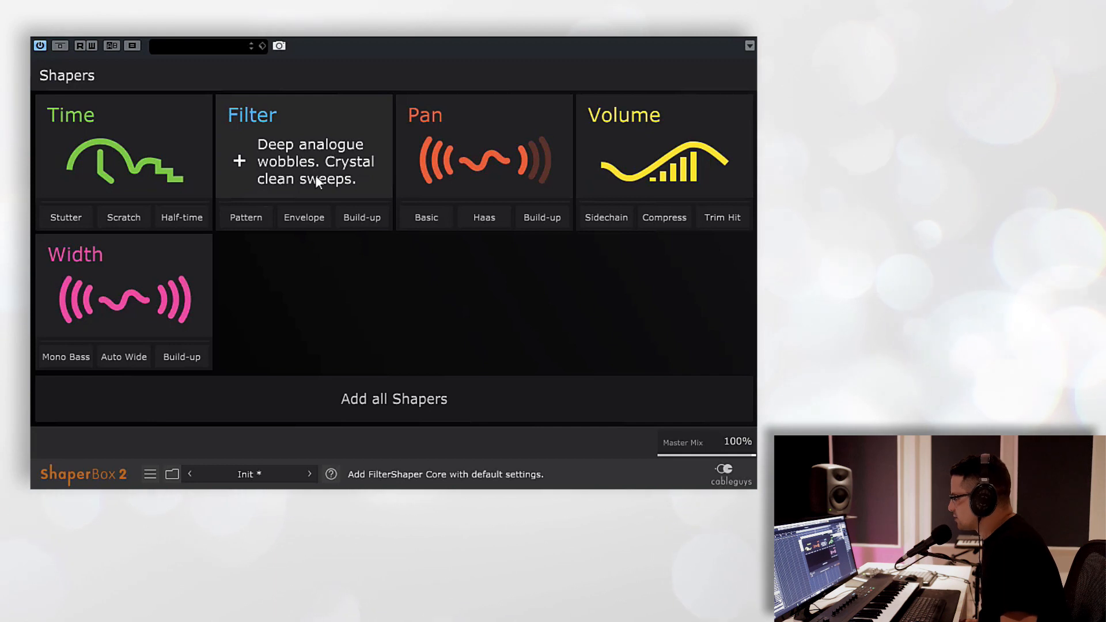
Add a Volume shaper with default settings and bend its flat wave into an early dip, with the handle at about -15.4 dB
left_click(647, 157)
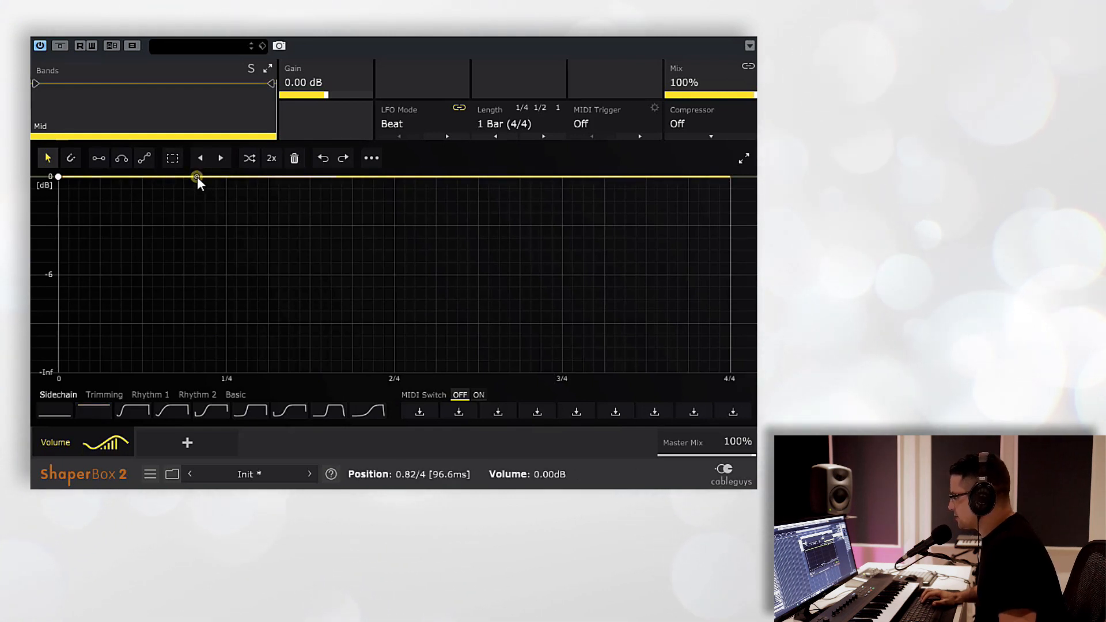
left_click_drag(197, 178, 291, 294)
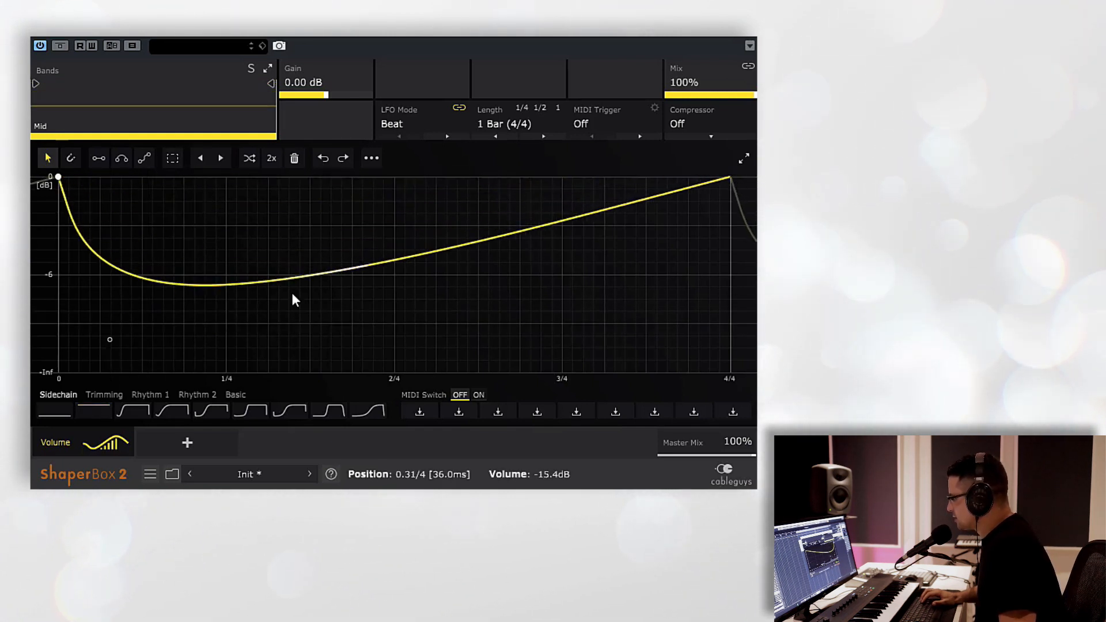
Draw a short rising line, a broad arch and a falling S-curve into the volume wave with the three pen tools
left_click(103, 160)
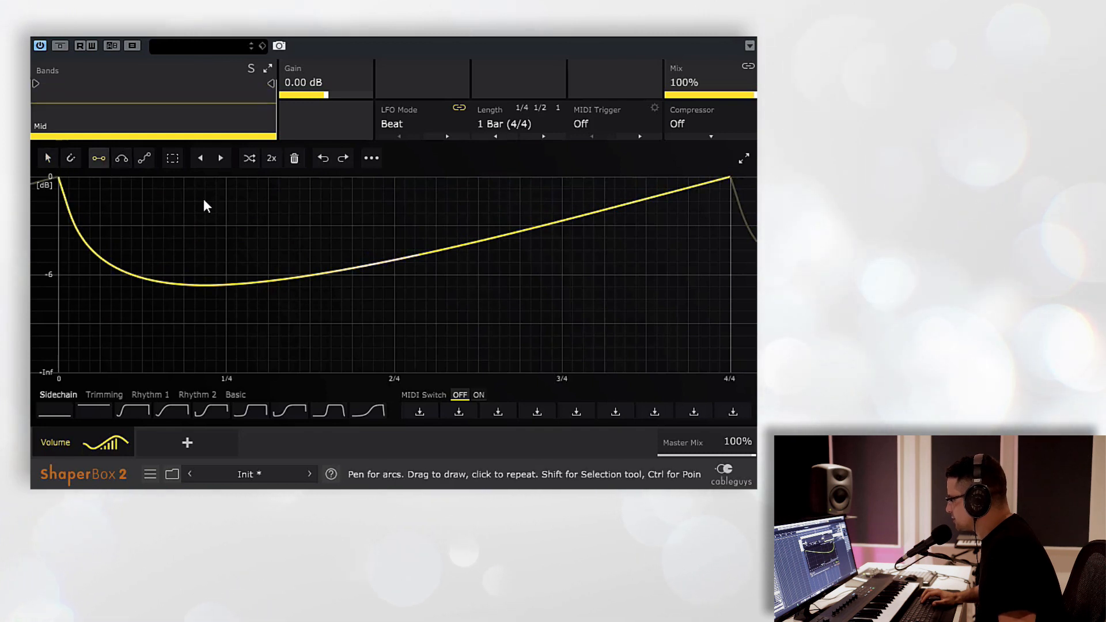
left_click(218, 286)
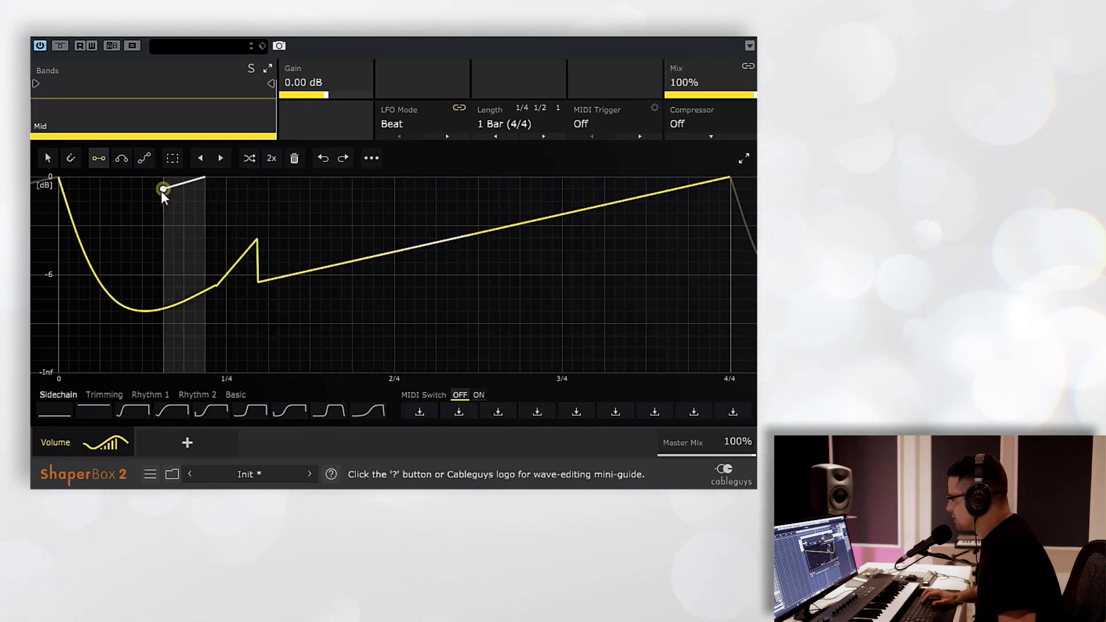
left_click(123, 158)
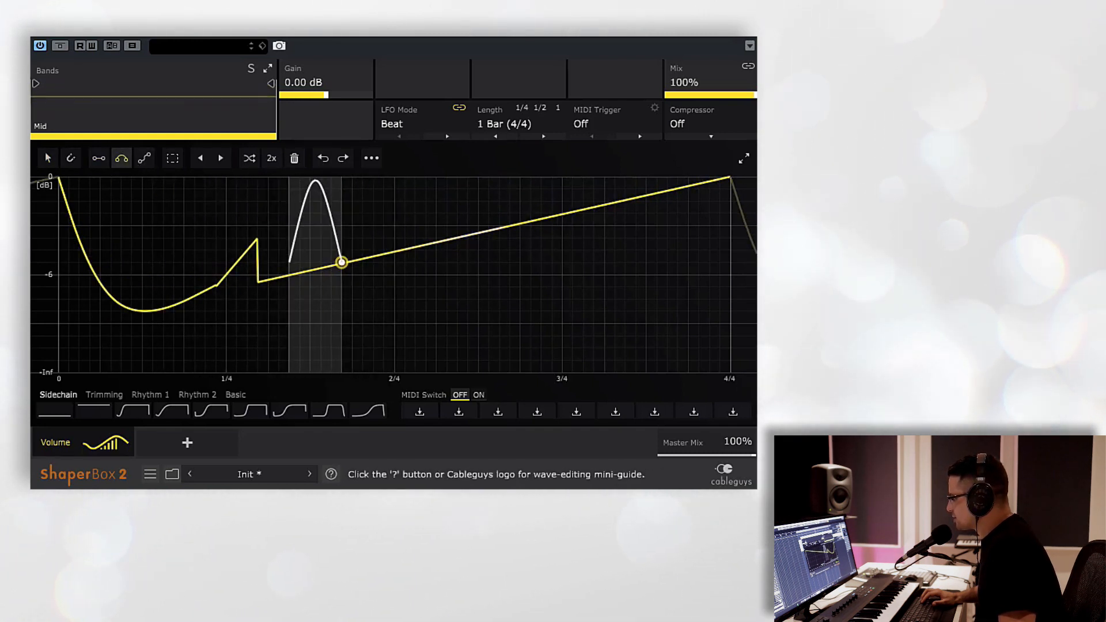
left_click(342, 262)
left_click(144, 158)
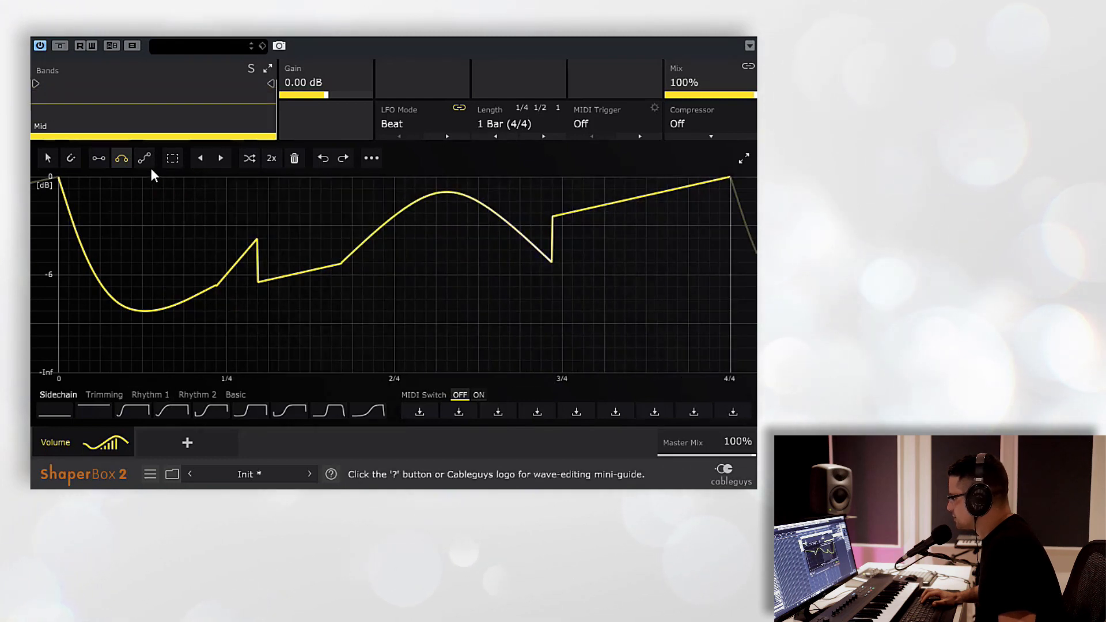
left_click(68, 262)
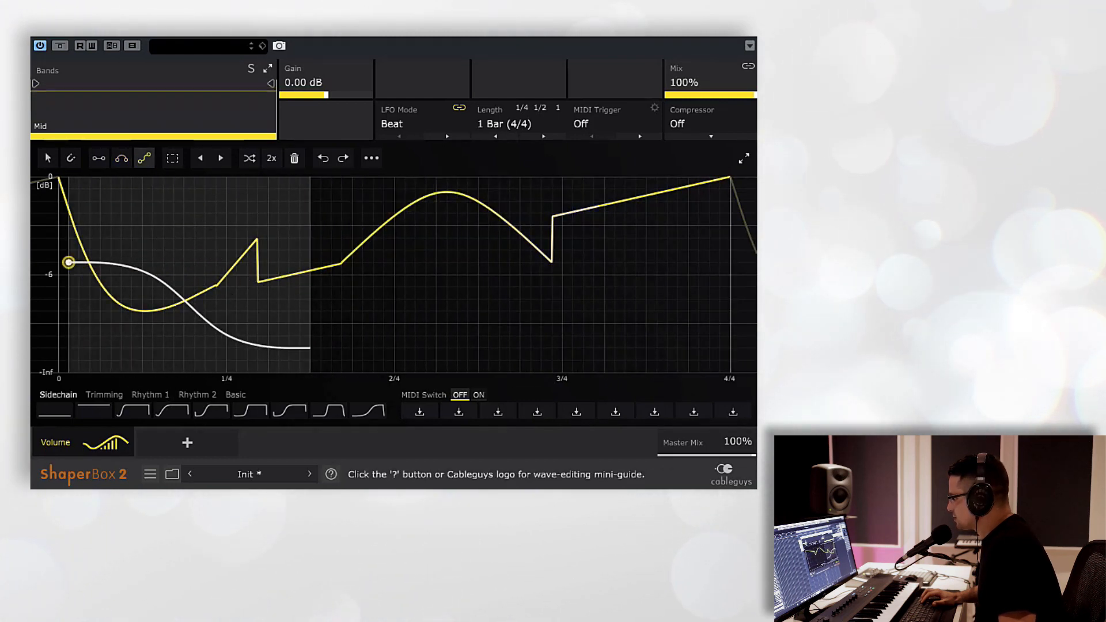
left_click(216, 278)
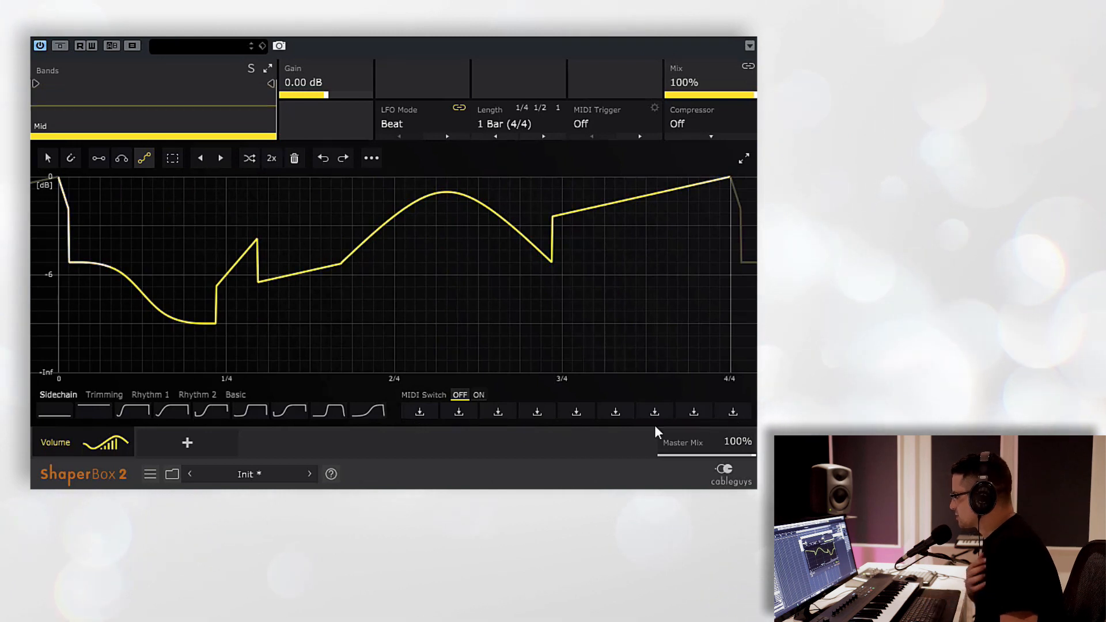
Load the Sidechain wave that rises smoothly from silence to full level by 2/4, and copy the wave
left_click(288, 410)
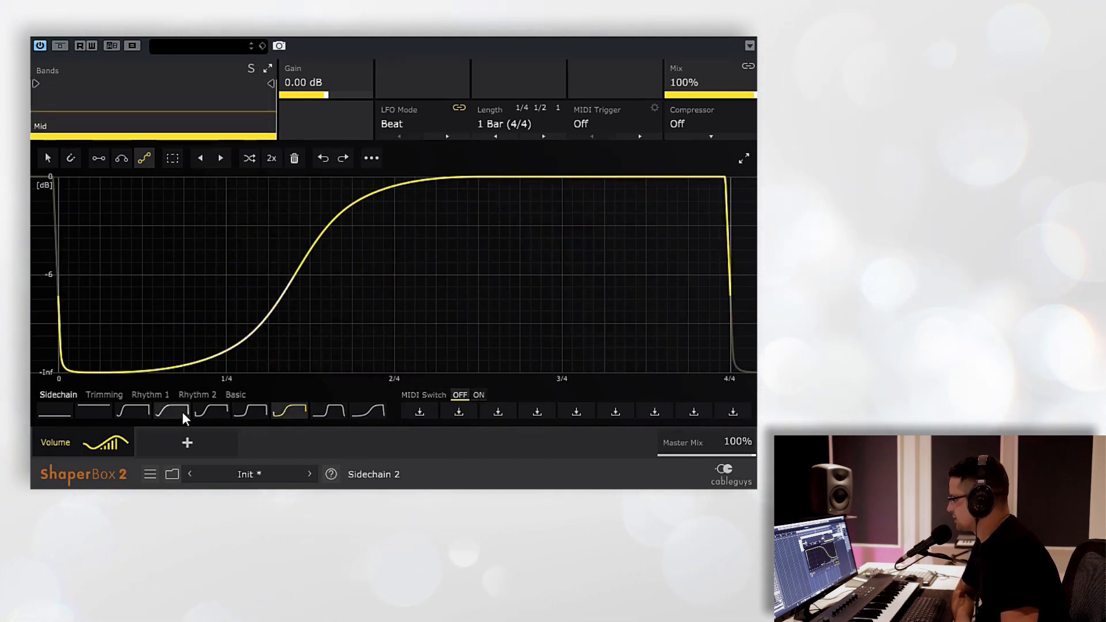
left_click(201, 410)
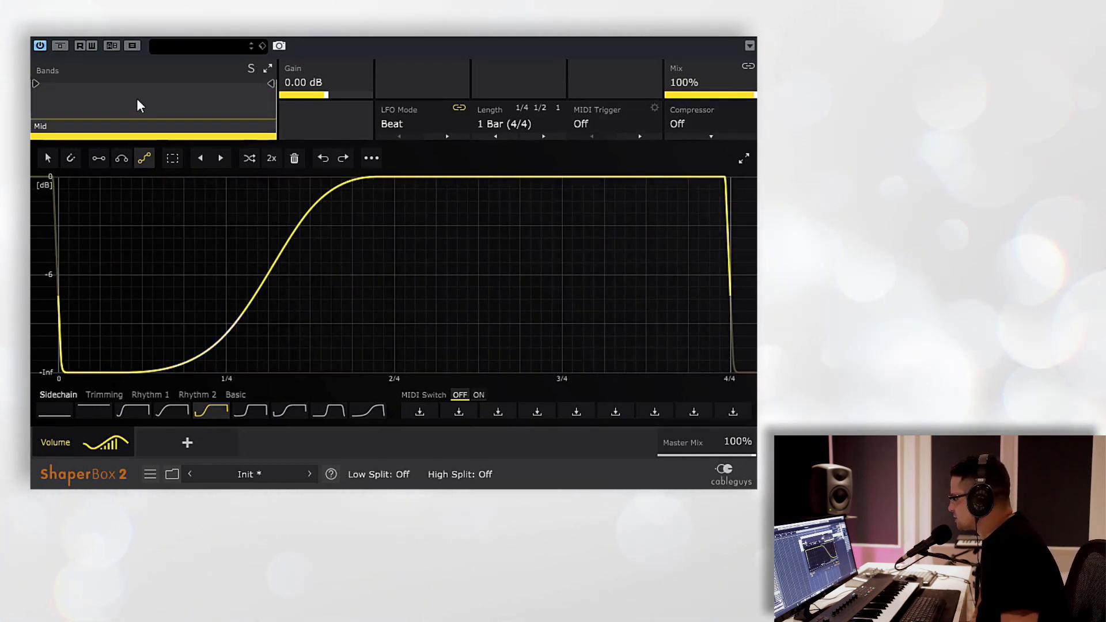
left_click(48, 159)
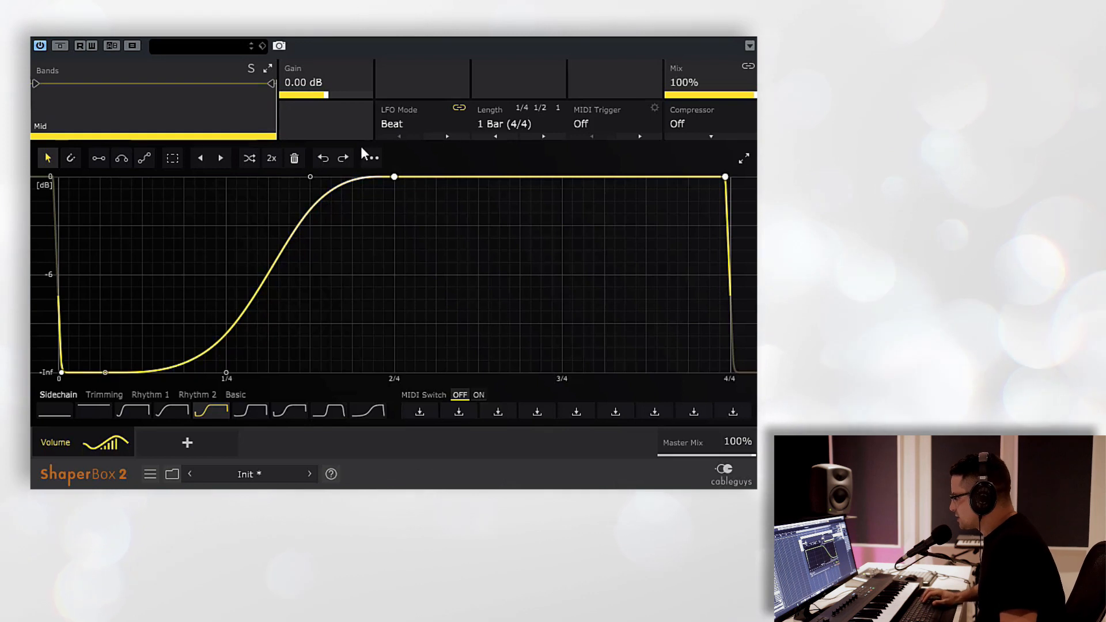
right_click(245, 237)
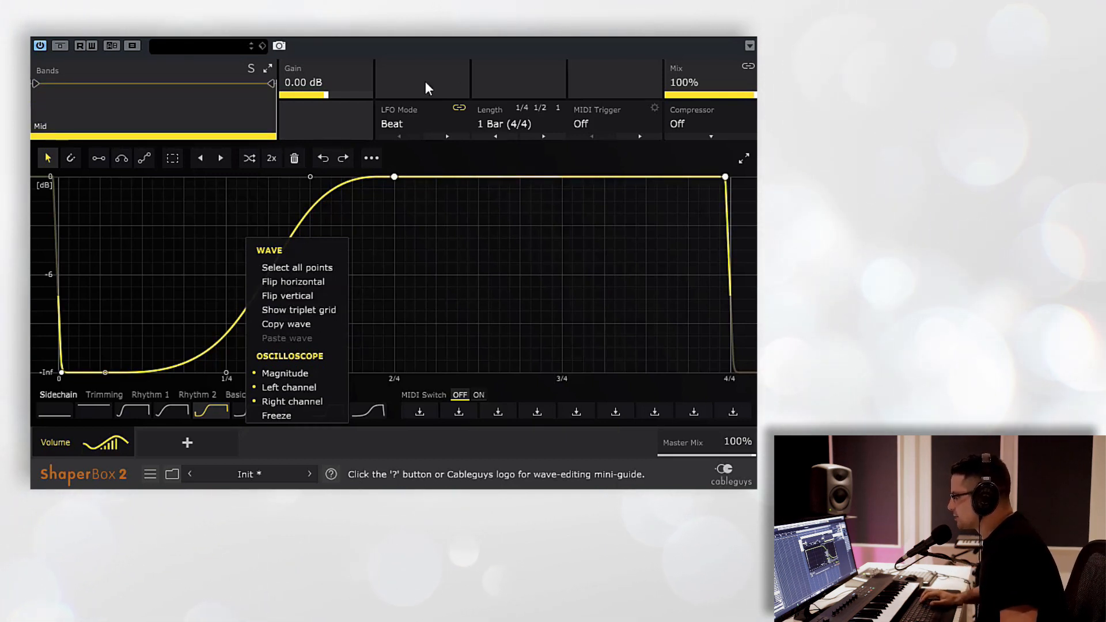
left_click(309, 329)
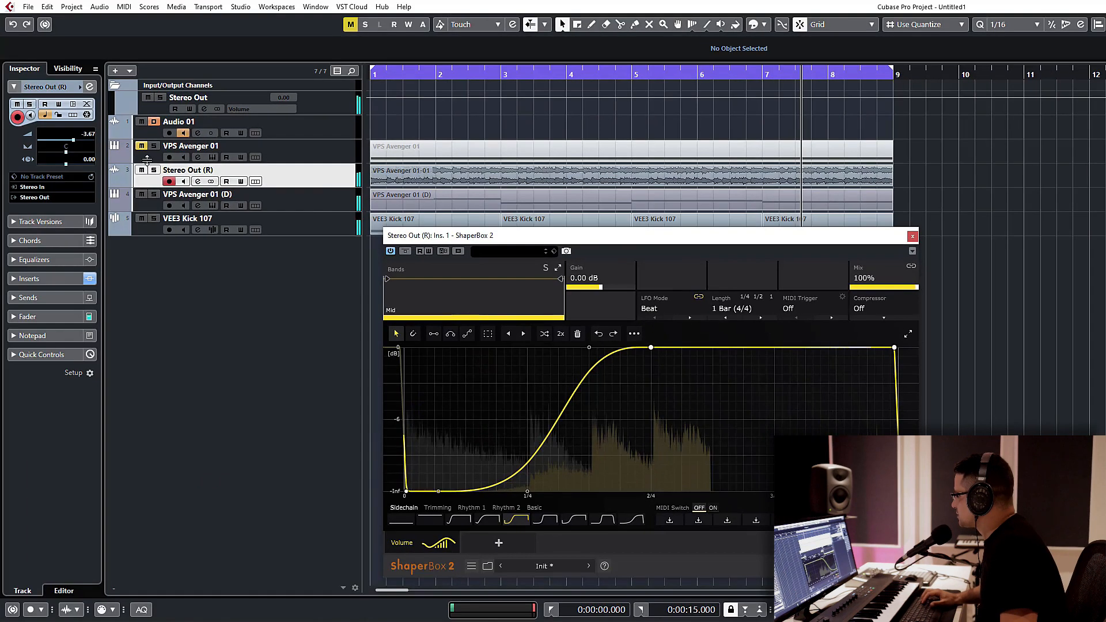
In Cubase, mute the Stereo Out (R) track and open the channel settings of the VPS Avenger 01 (D) track
left_click(148, 157)
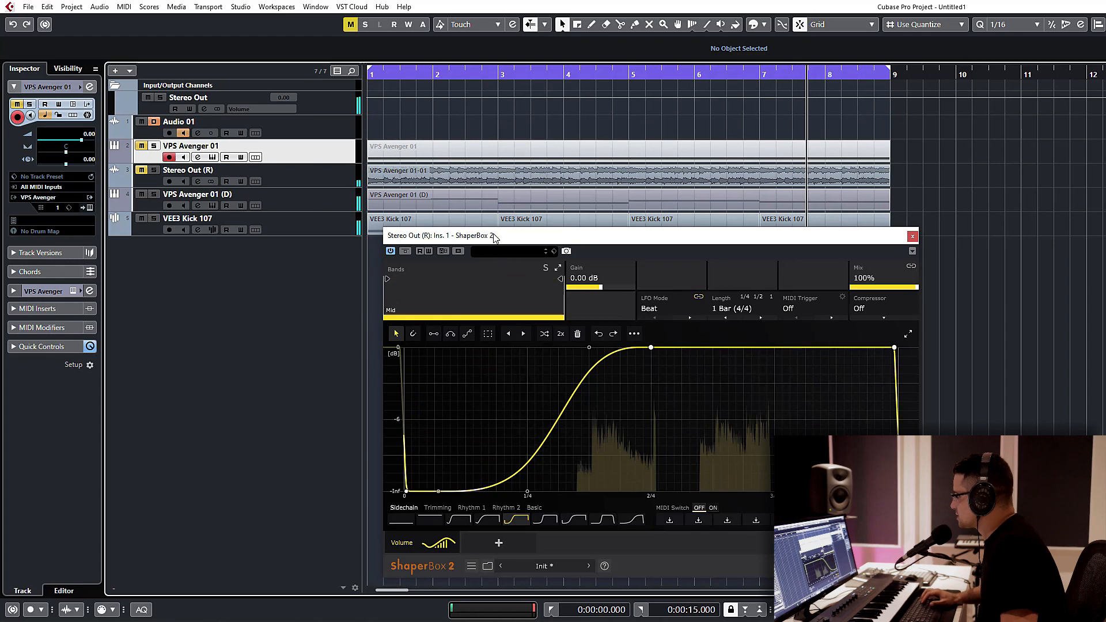
left_click_drag(494, 238, 481, 154)
left_click(320, 183)
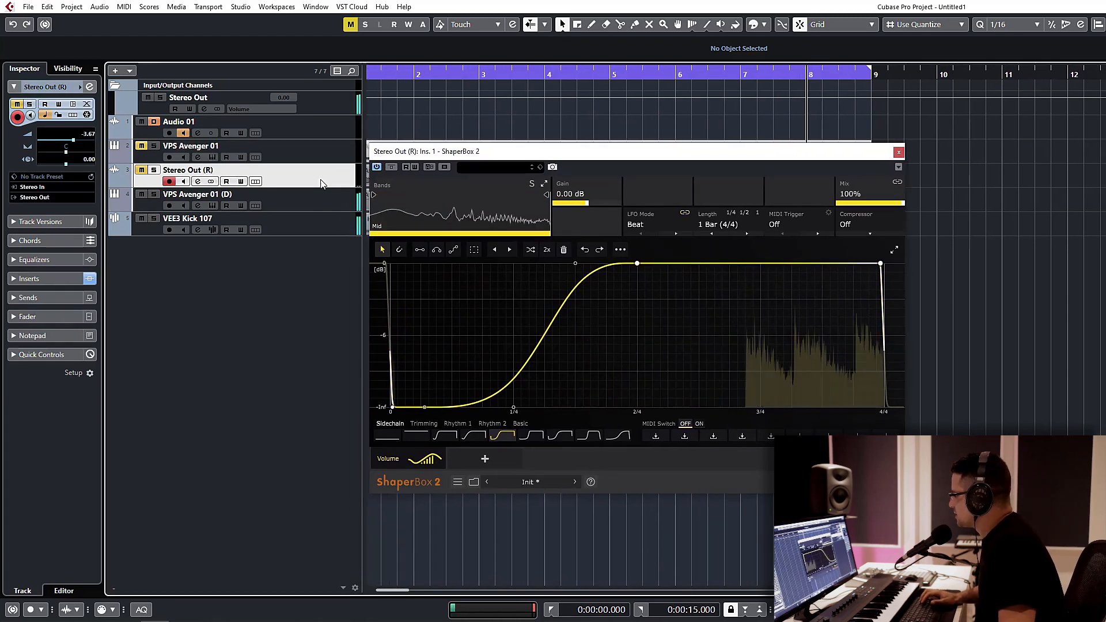
left_click(200, 208)
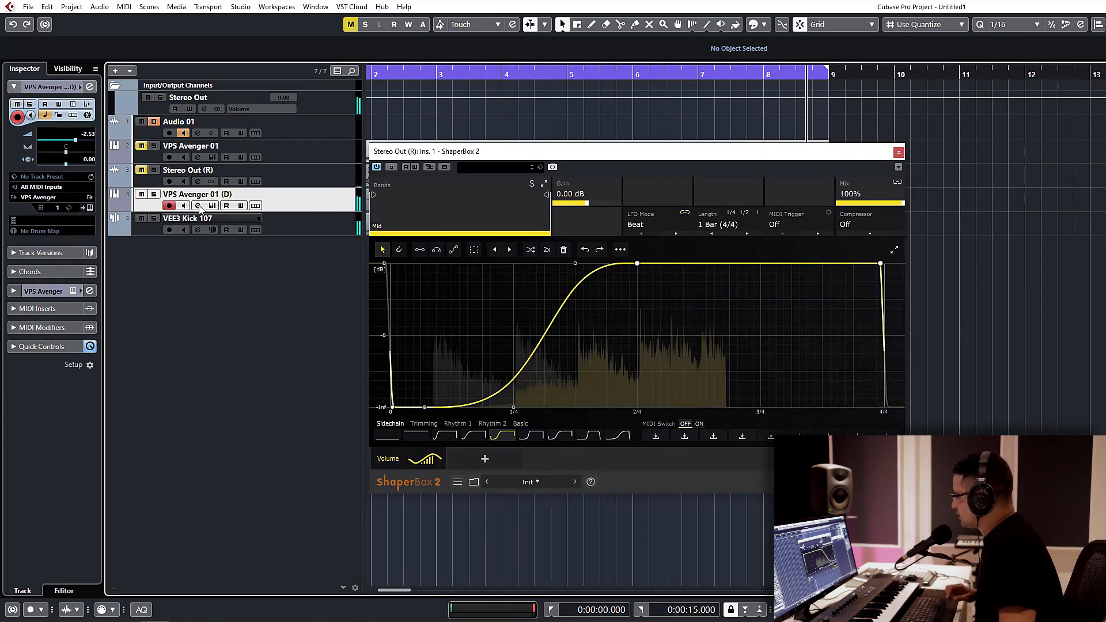
left_click(199, 206)
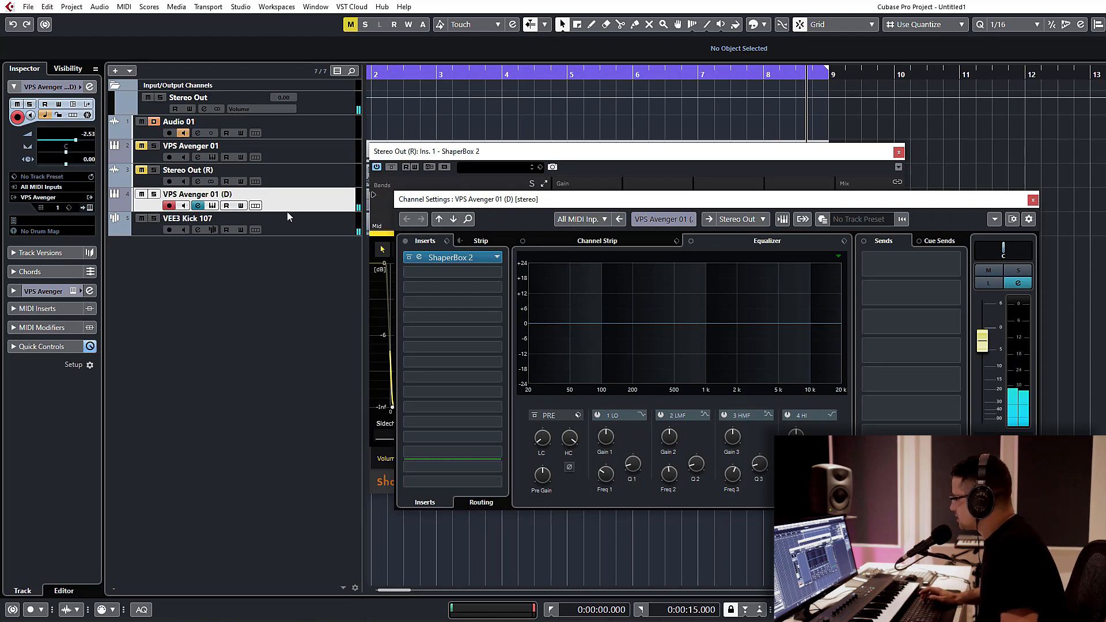
Solo the VEE3 Kick 107 and VPS Avenger 01 (D) tracks, and show the kick's channel settings
left_click(154, 218)
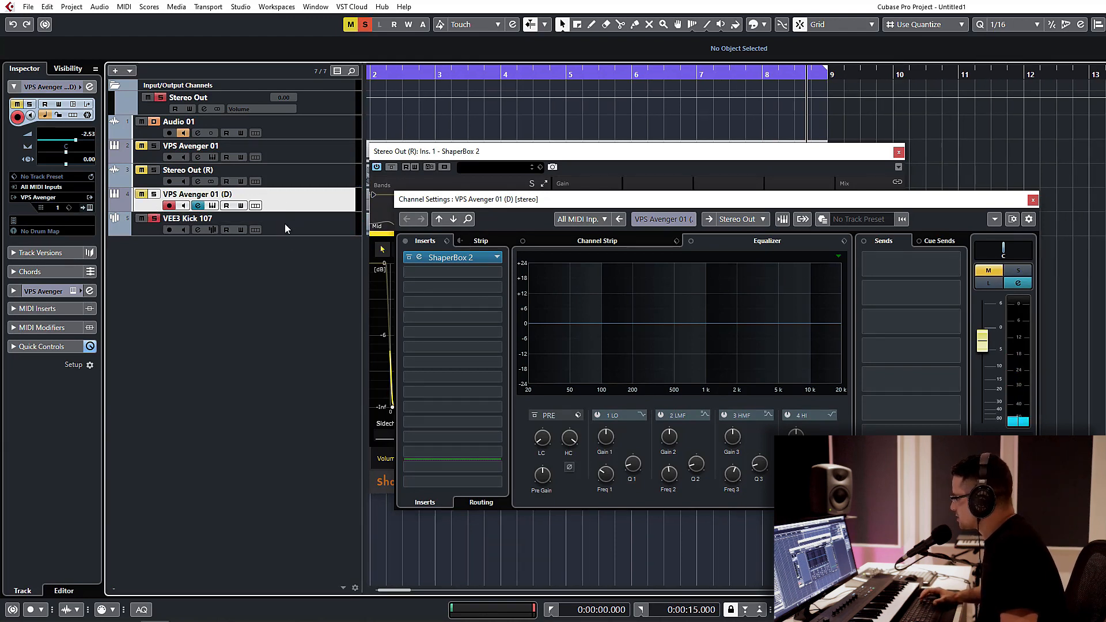
left_click(292, 233)
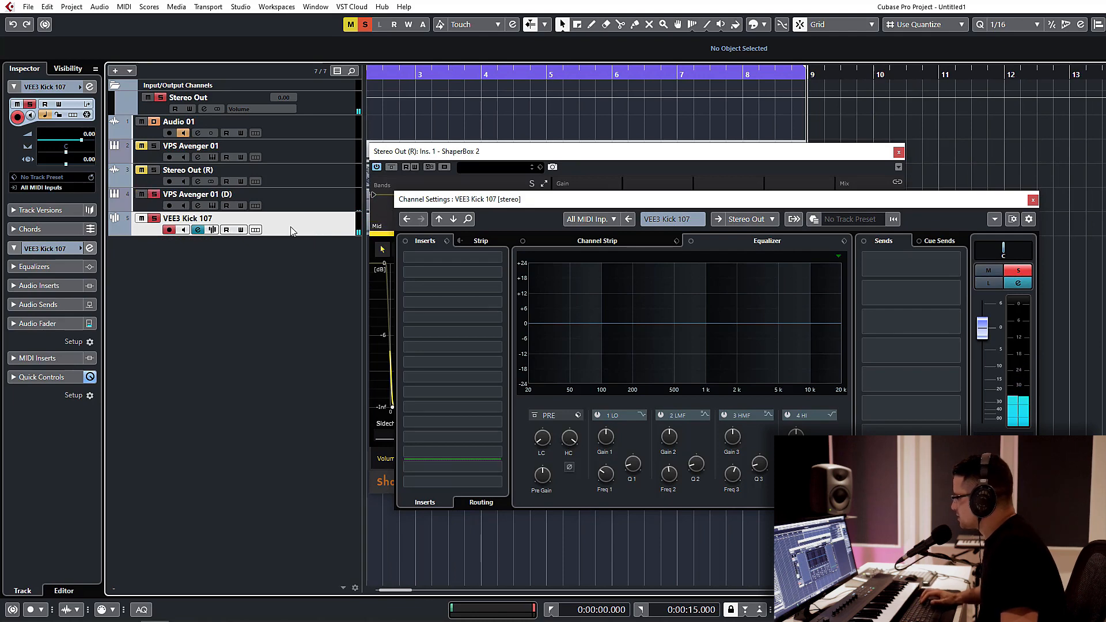
key("Up")
key("Down")
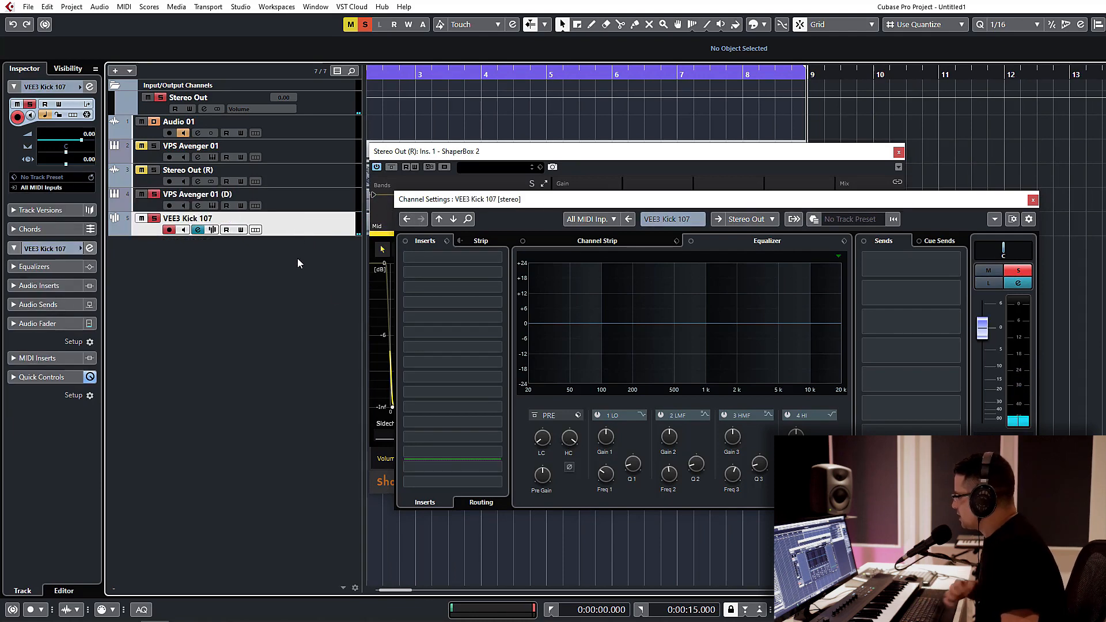
left_click(425, 257)
type("s")
key("Escape")
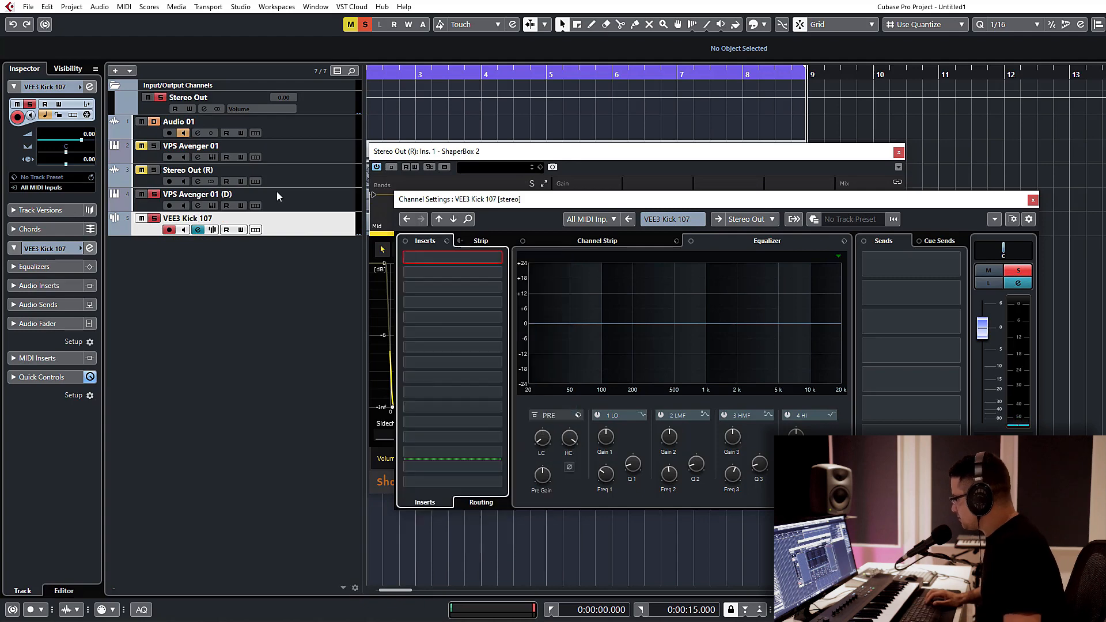
Unsolo the VEE3 Kick 107 track and play the VPS Avenger 01 (D) track alone with its channel settings shown
left_click(277, 193)
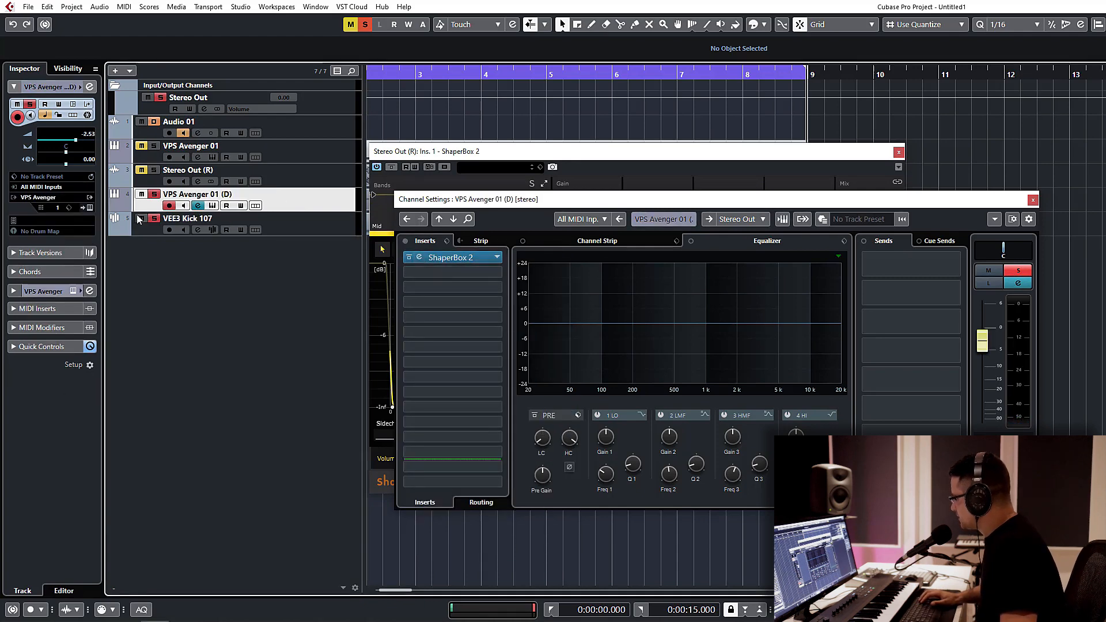
key("space")
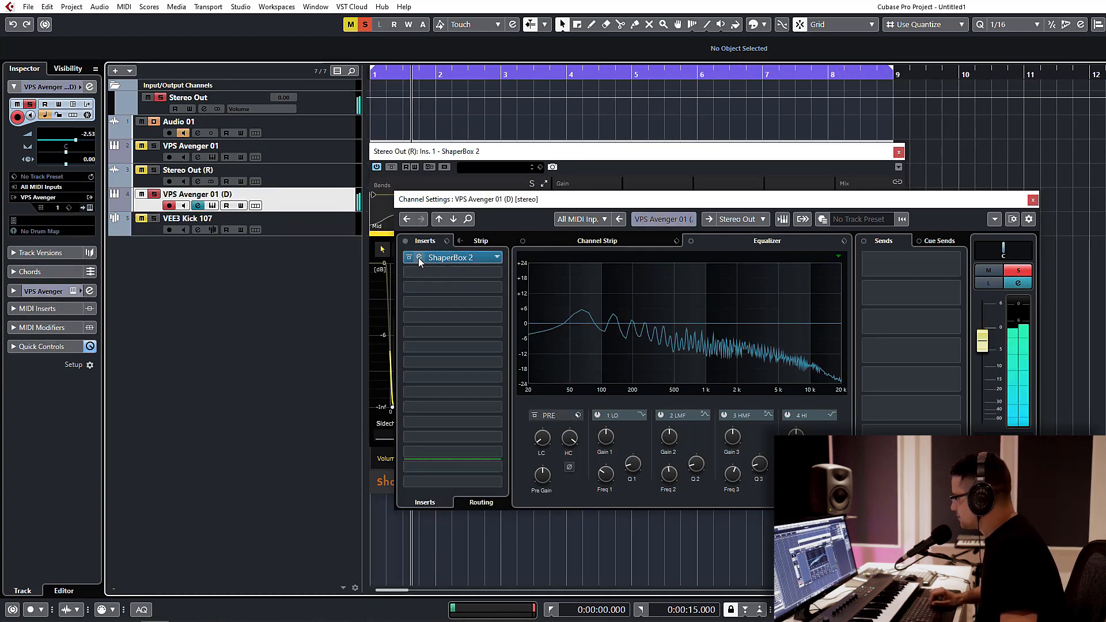
In the MixConsole, copy the ShaperBox 2 insert from the VPS Avenger 01 (D) channel to the VEE3 Kick 107 channel
left_click(413, 260)
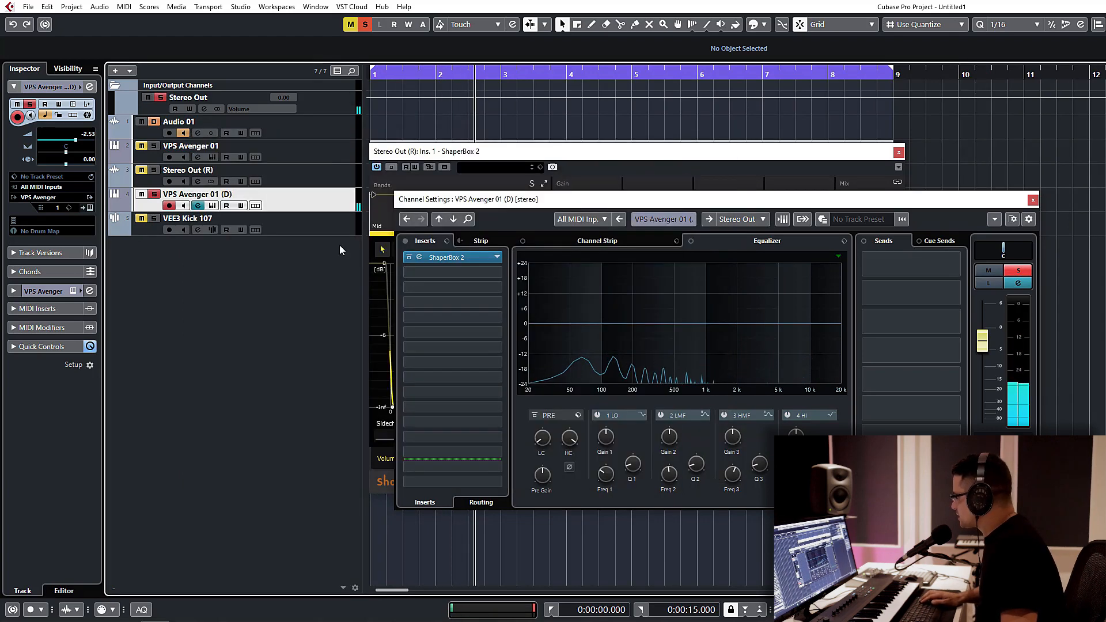
key("F3")
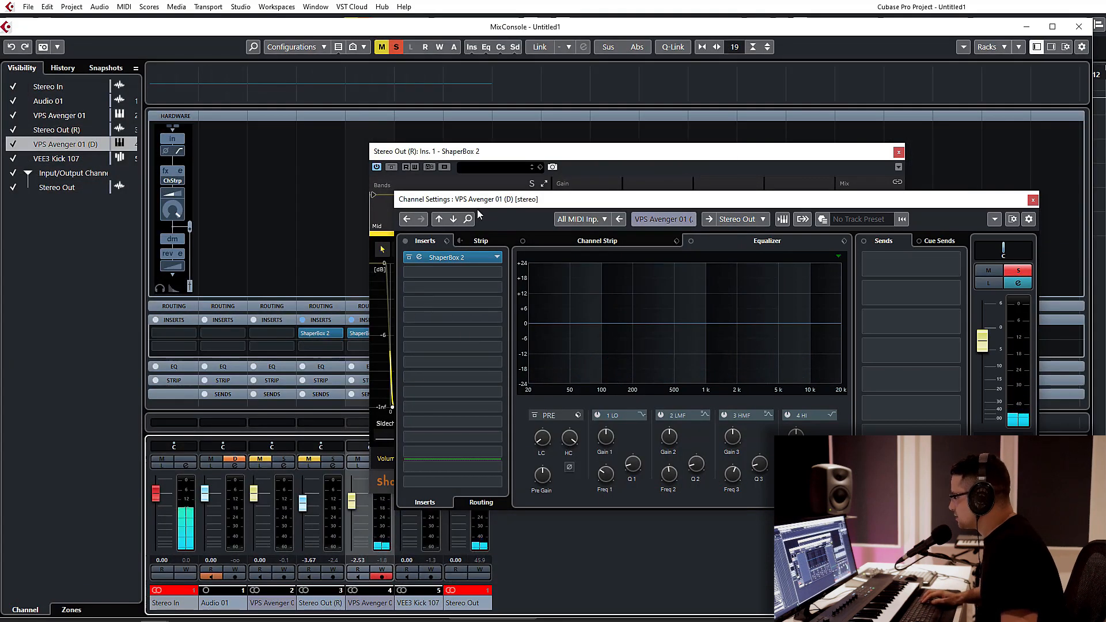
left_click(898, 152)
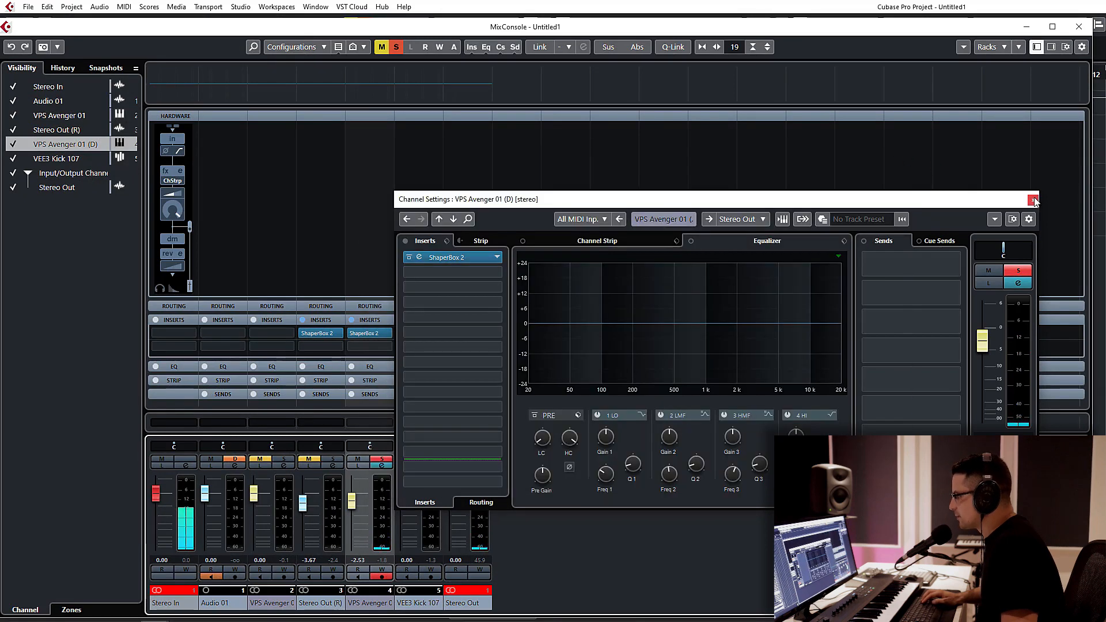
left_click(1032, 200)
left_click_drag(375, 333, 424, 334)
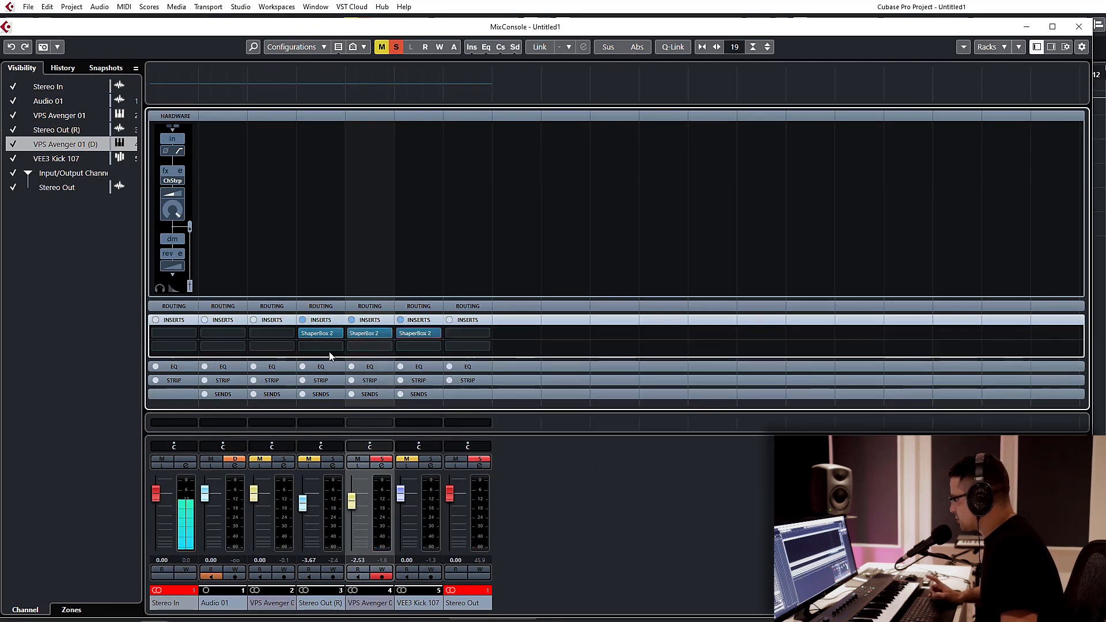
Flip the wave vertically in the ShaperBox 2 insert on VEE3 Kick 107, and return to the project window
left_click(418, 334)
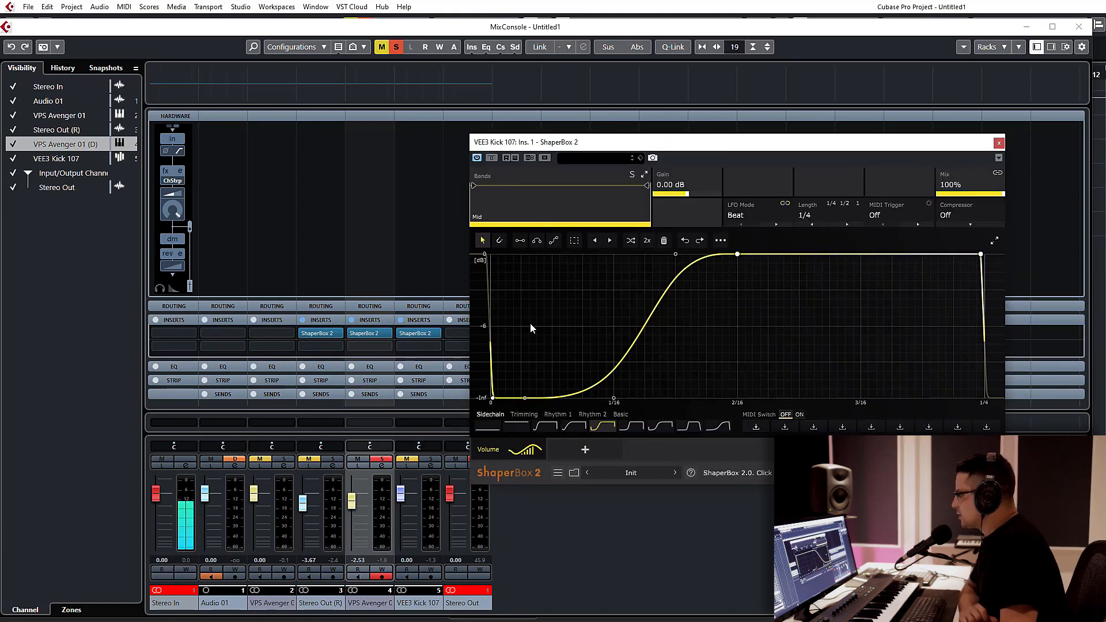
right_click(636, 296)
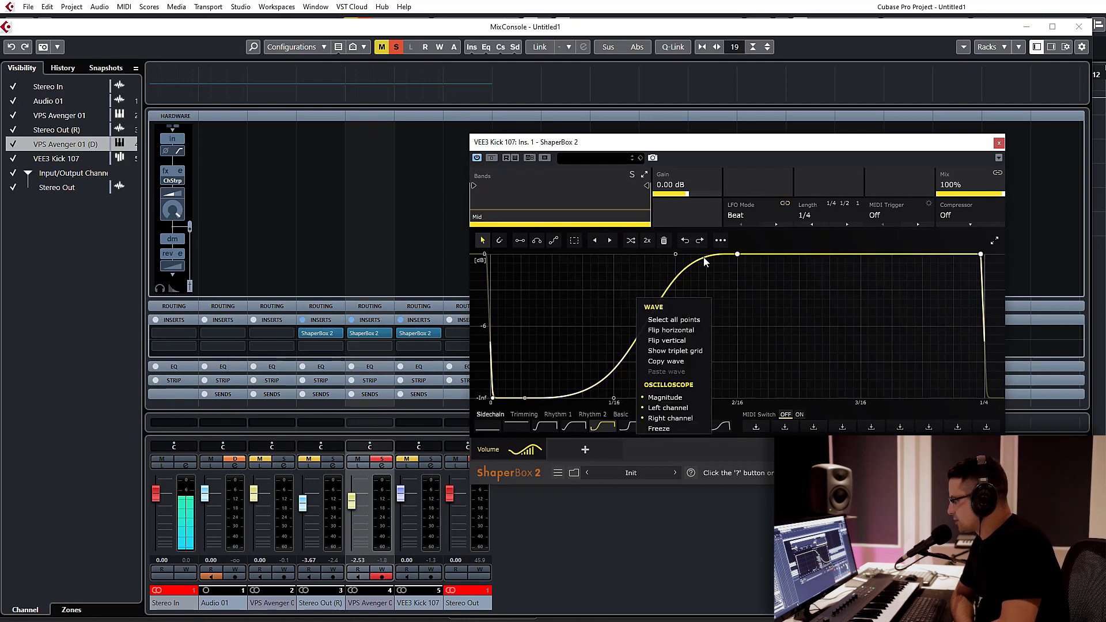
left_click(668, 335)
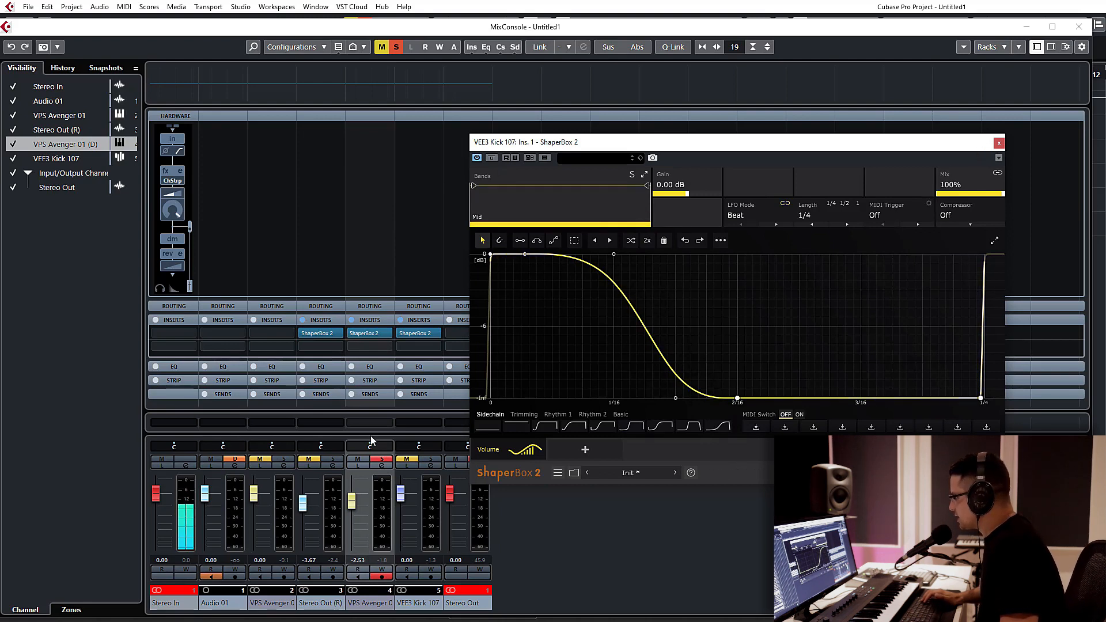
left_click(1079, 27)
left_click(998, 142)
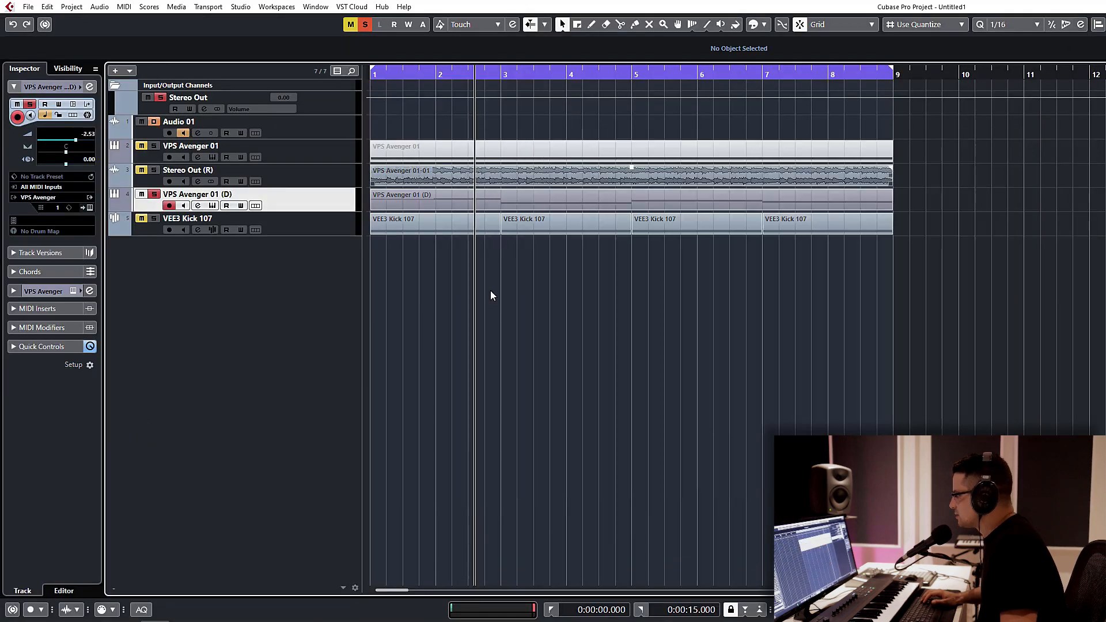
Solo the VEE3 Kick 107 track together with VPS Avenger 01 (D) and play both from the start of bar 1
left_click(384, 75)
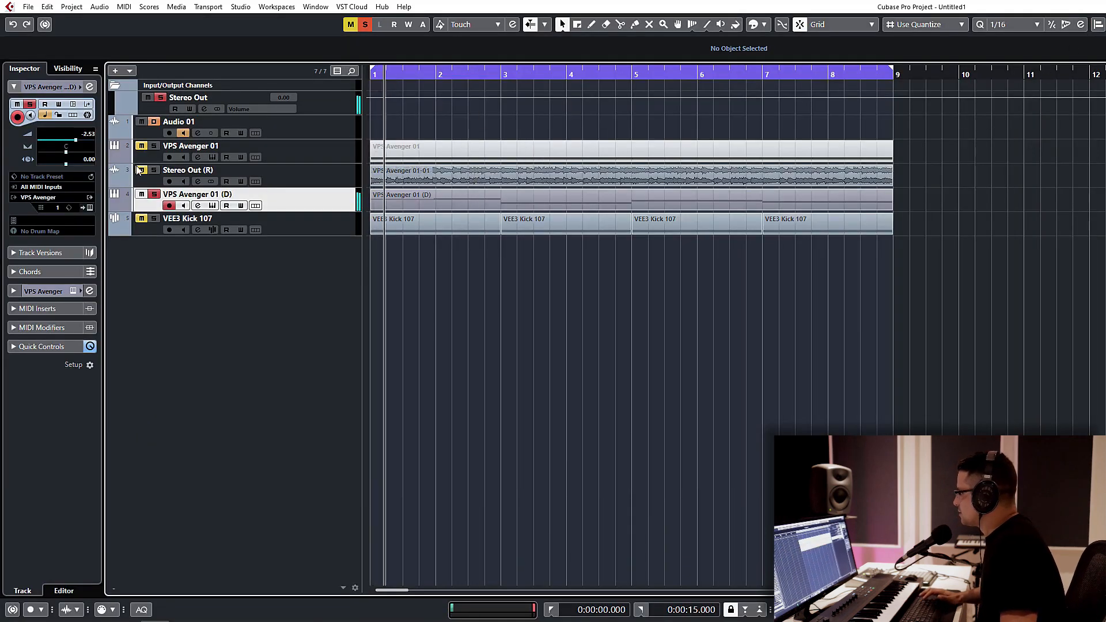
left_click(152, 219)
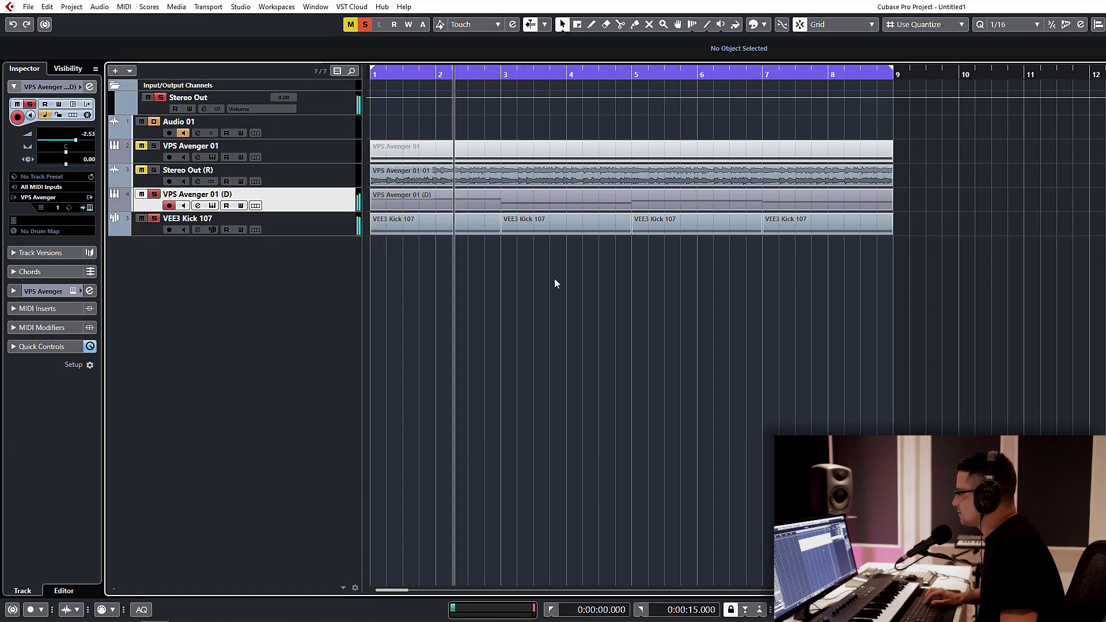
left_click(502, 262)
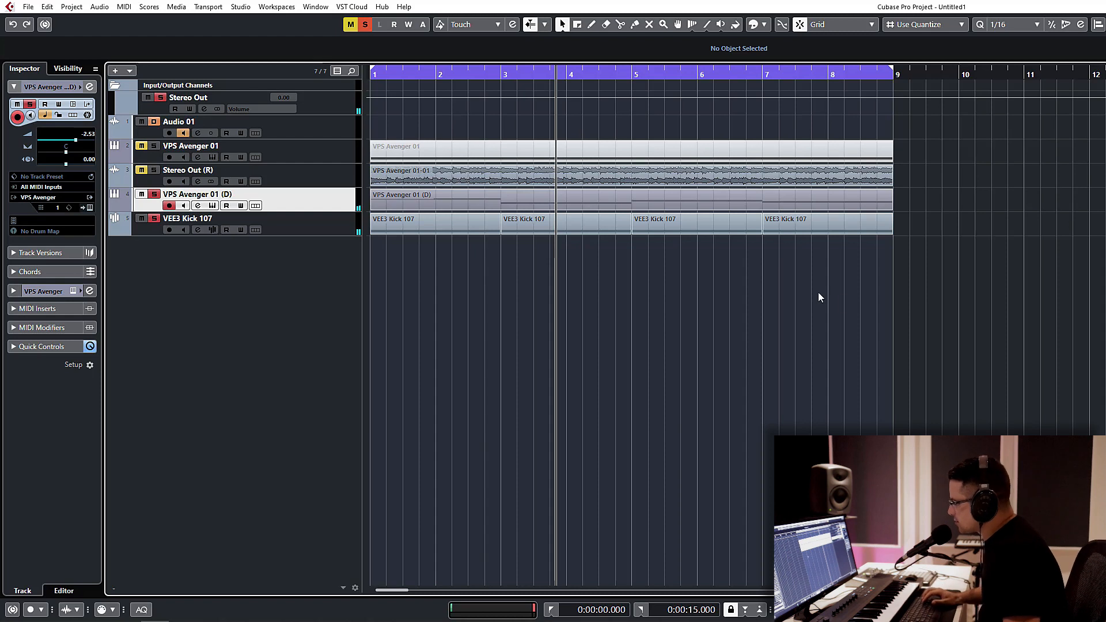
left_click_drag(869, 290, 469, 199)
left_click(432, 329)
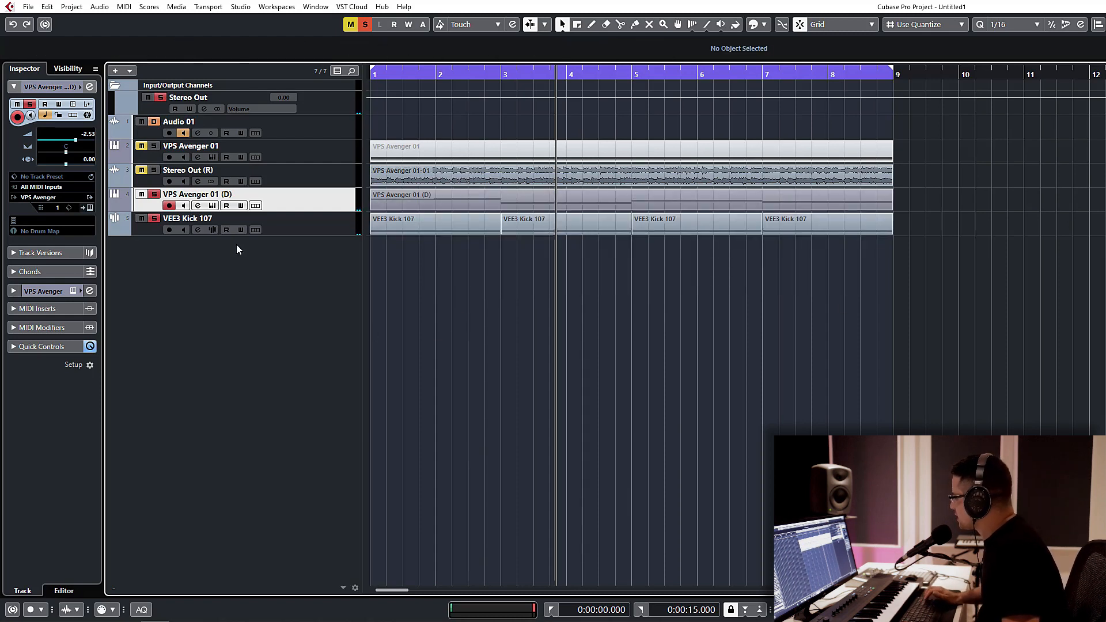
Unsolo the VPS Avenger 01 (D) and VEE3 Kick 107 tracks, and unmute the Stereo Out (R) track
left_click(154, 195)
left_click(154, 219)
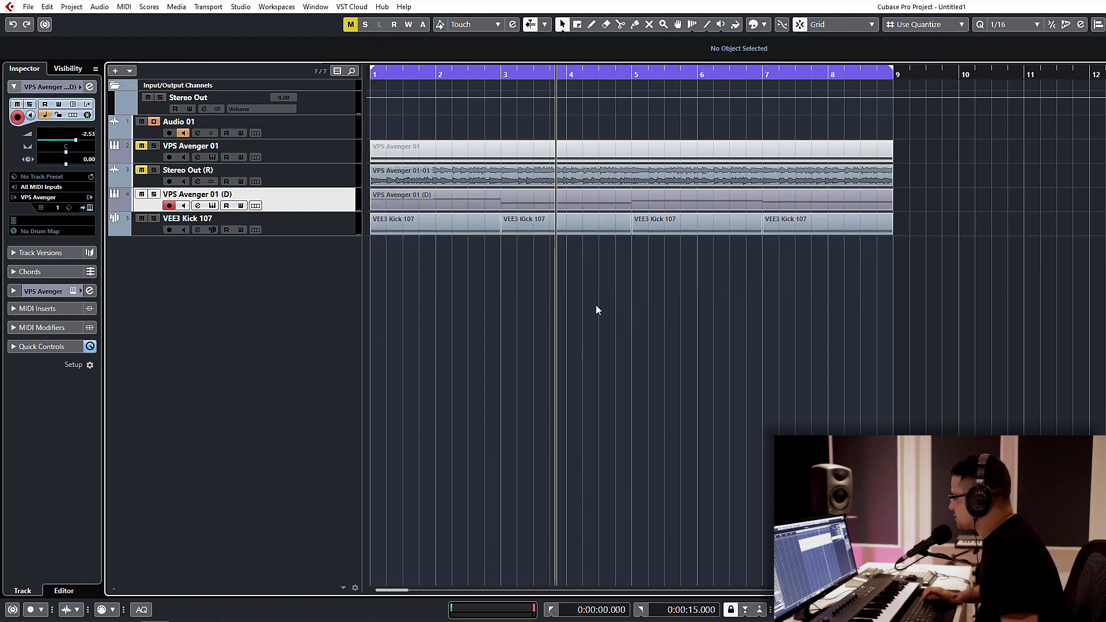
left_click(308, 152)
left_click(133, 178)
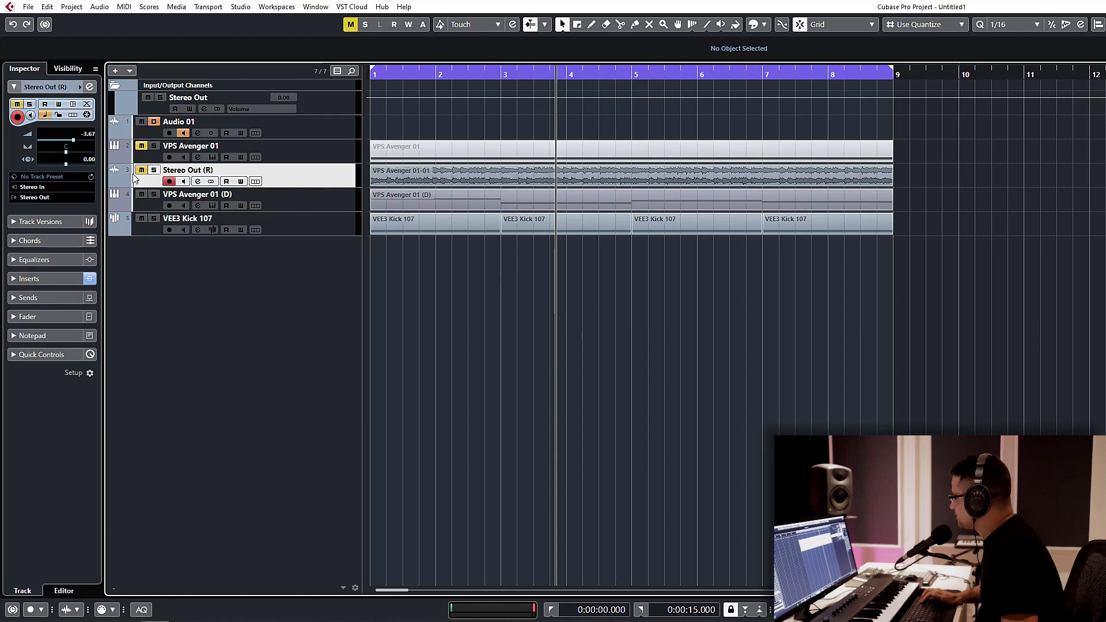
Open ShaperBox 2 on the Stereo Out (R) track and set the LFO length to 1/4 during playback
left_click(198, 181)
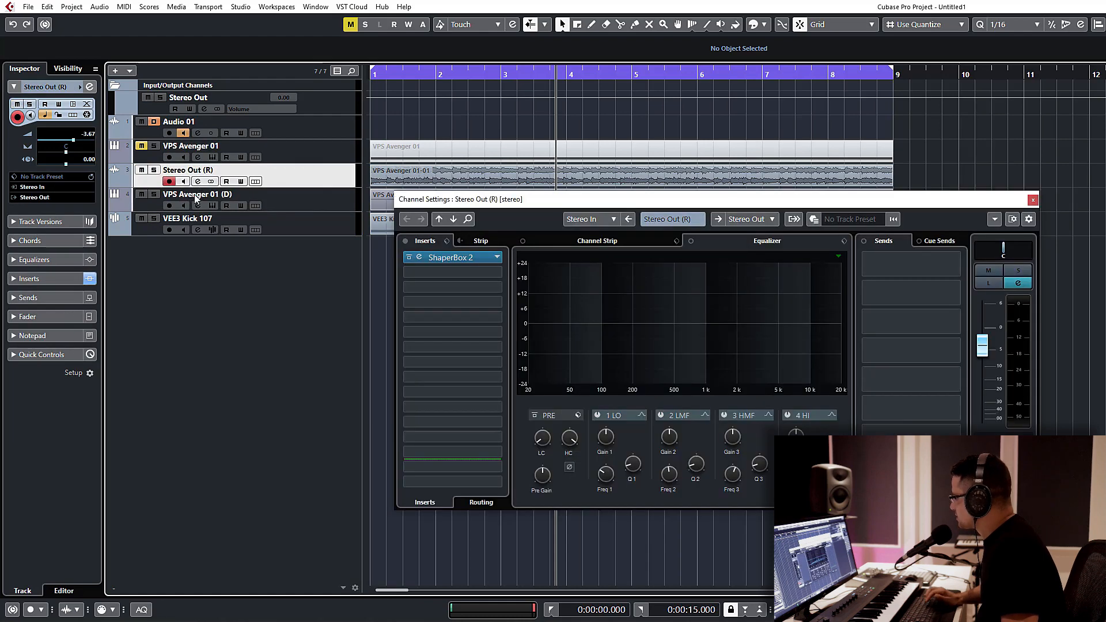
left_click(423, 257)
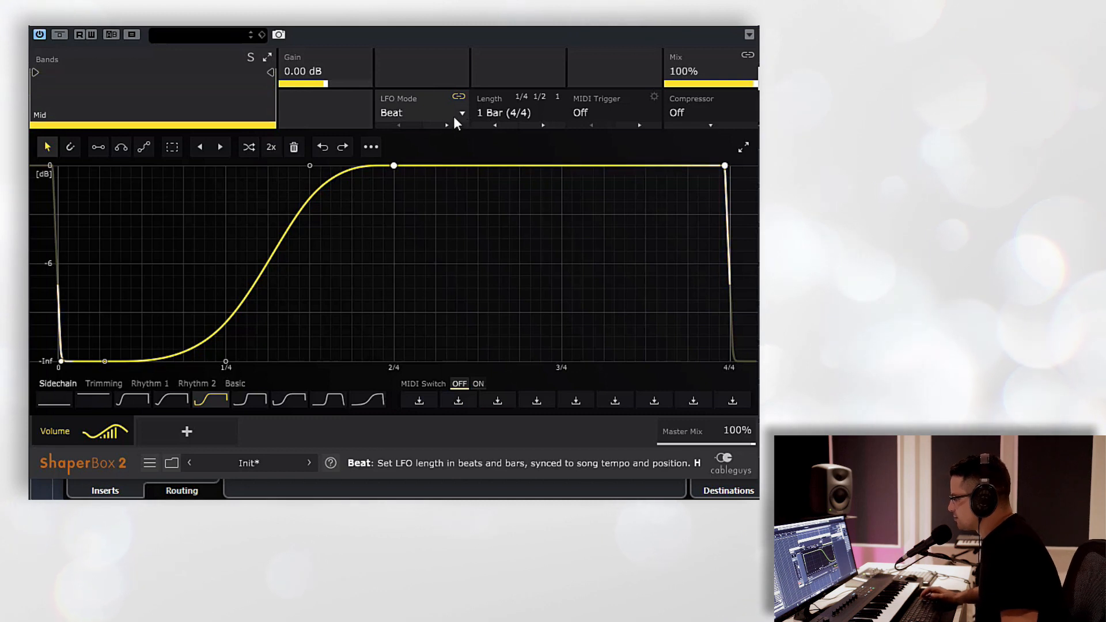
key("space")
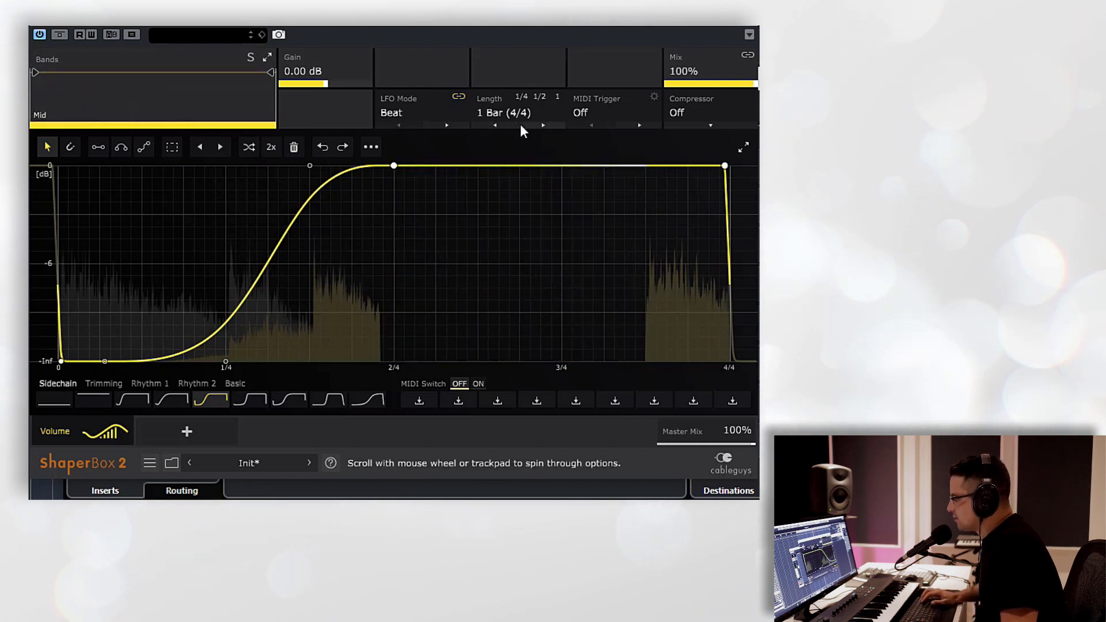
scroll(509, 125, "down", 4)
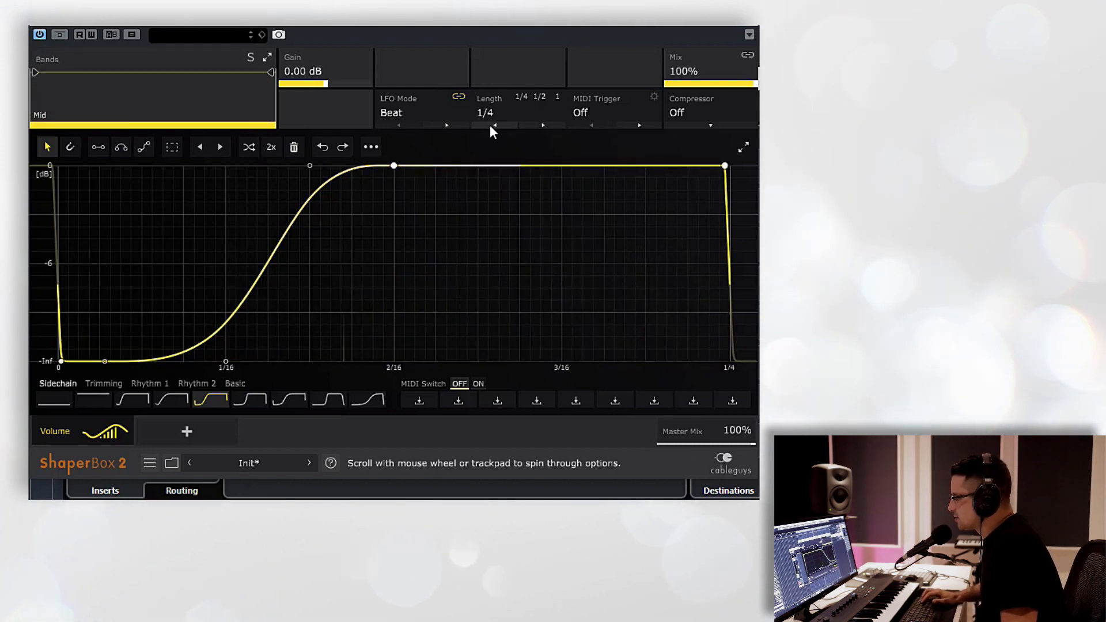
scroll(490, 124, "down", 1)
scroll(541, 124, "up", 1)
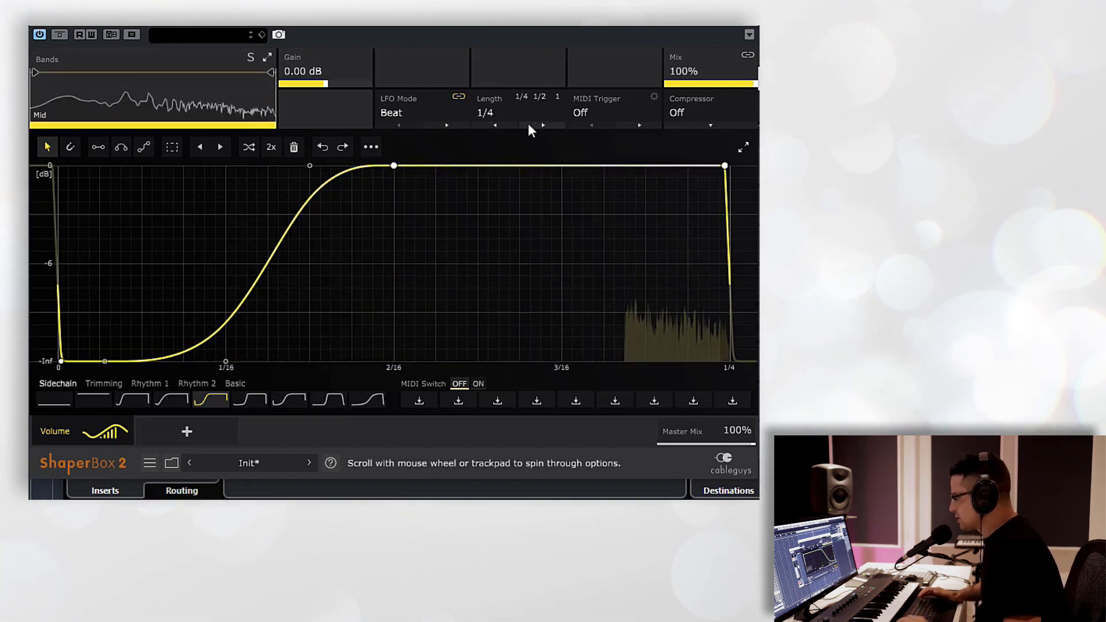
Try the LFO's Hertz mode at speeds such as 0.020 Hz and 5.84 Hz, and return the mode to Beat
left_click(440, 126)
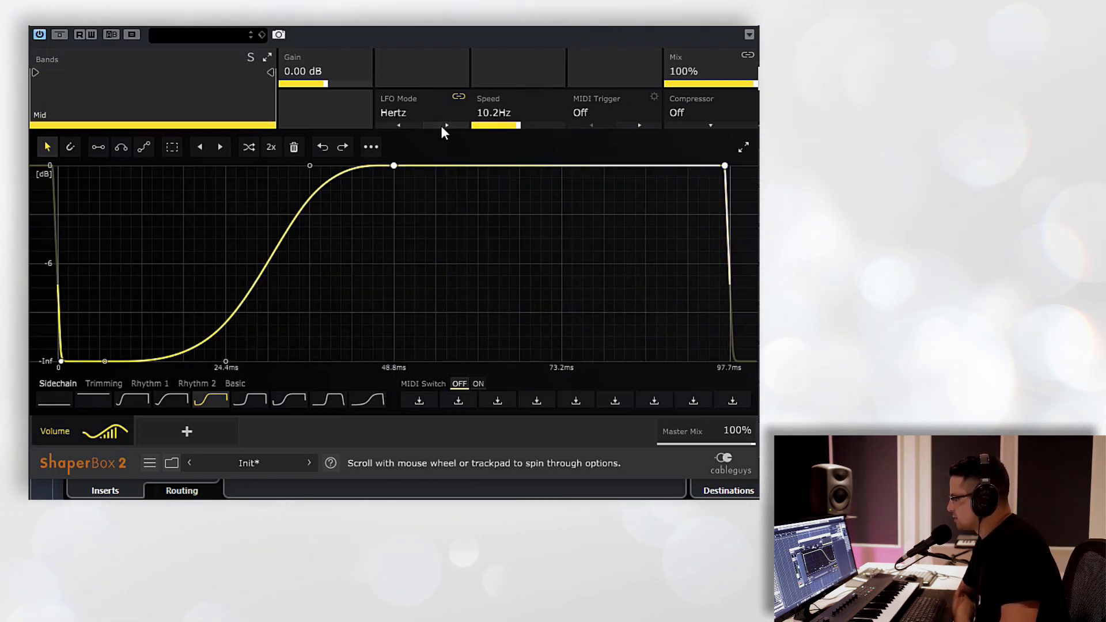
left_click_drag(500, 125, 499, 190)
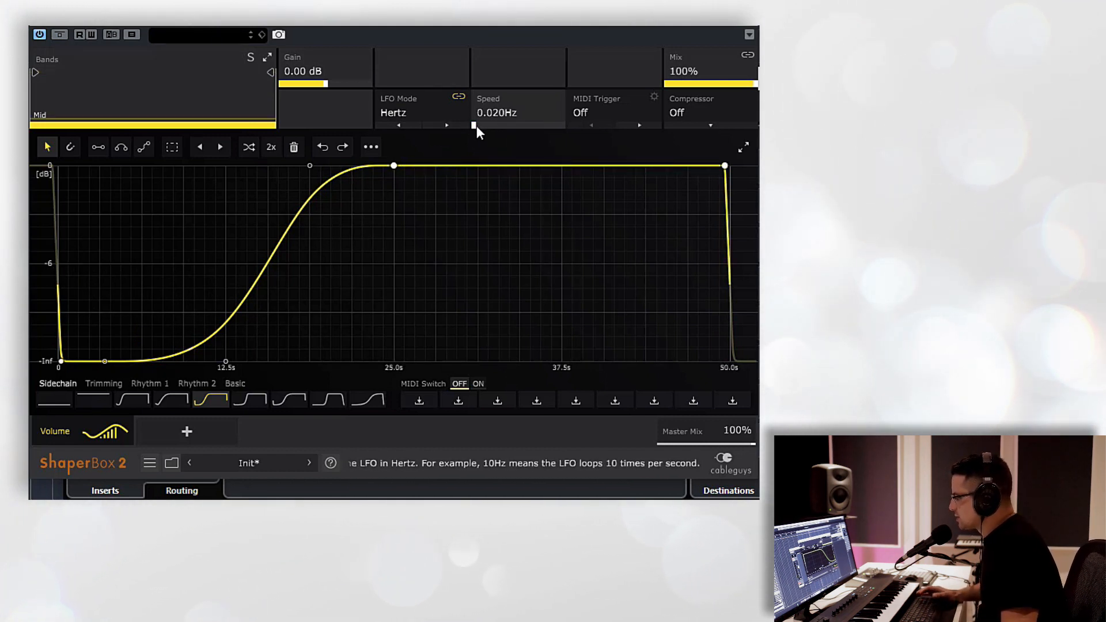
left_click_drag(476, 126, 477, 43)
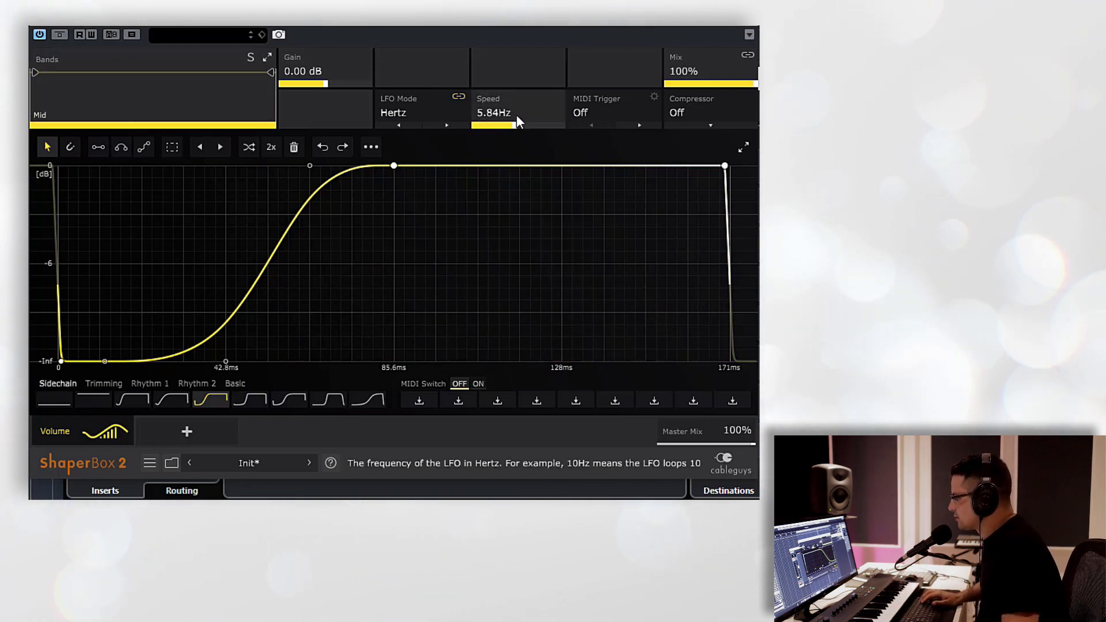
mouse_move(523, 128)
left_mouse_down()
mouse_move(519, 109)
mouse_move(506, 131)
mouse_move(505, 106)
mouse_move(506, 129)
left_mouse_up()
left_click(398, 113)
left_click(401, 128)
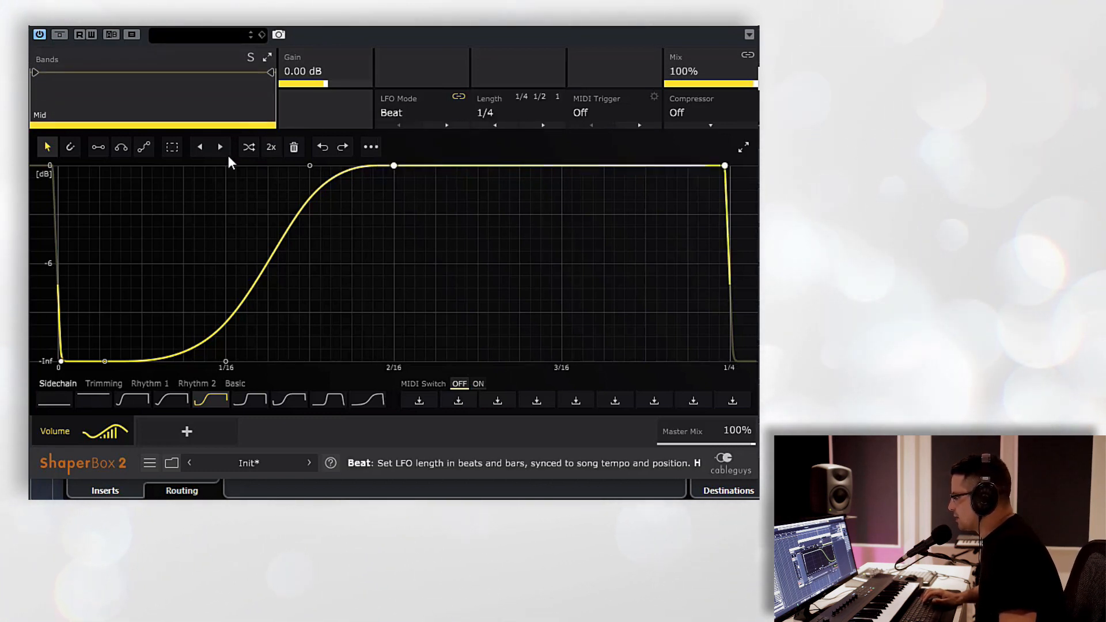
Switch the MIDI Trigger on, check its settings, and switch it back off
left_click(647, 112)
left_click(618, 147)
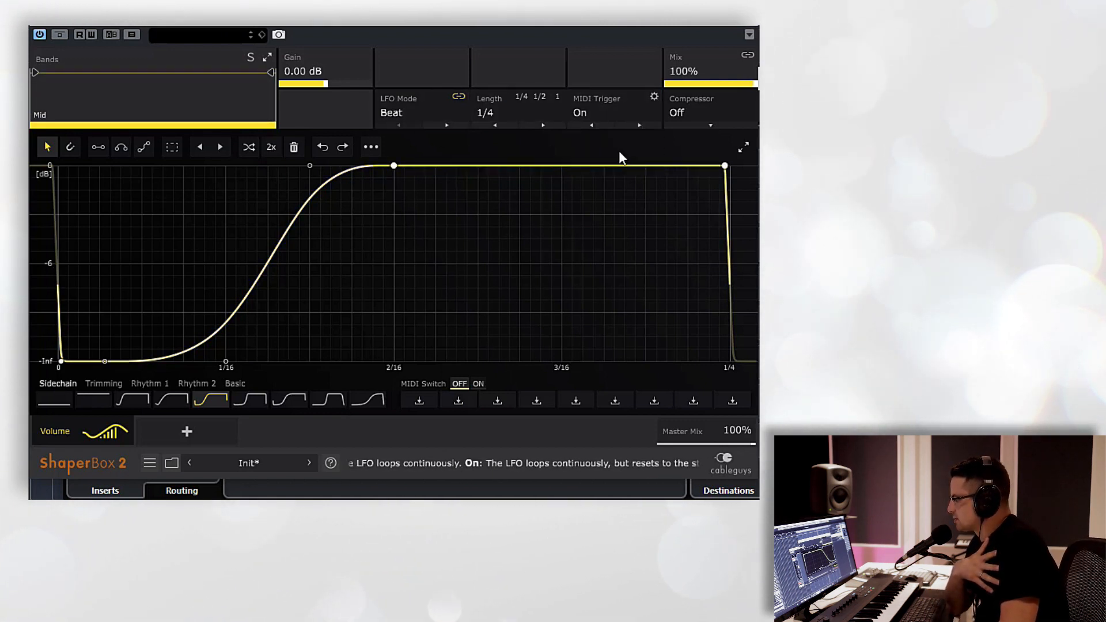
left_click(651, 98)
left_click(281, 351)
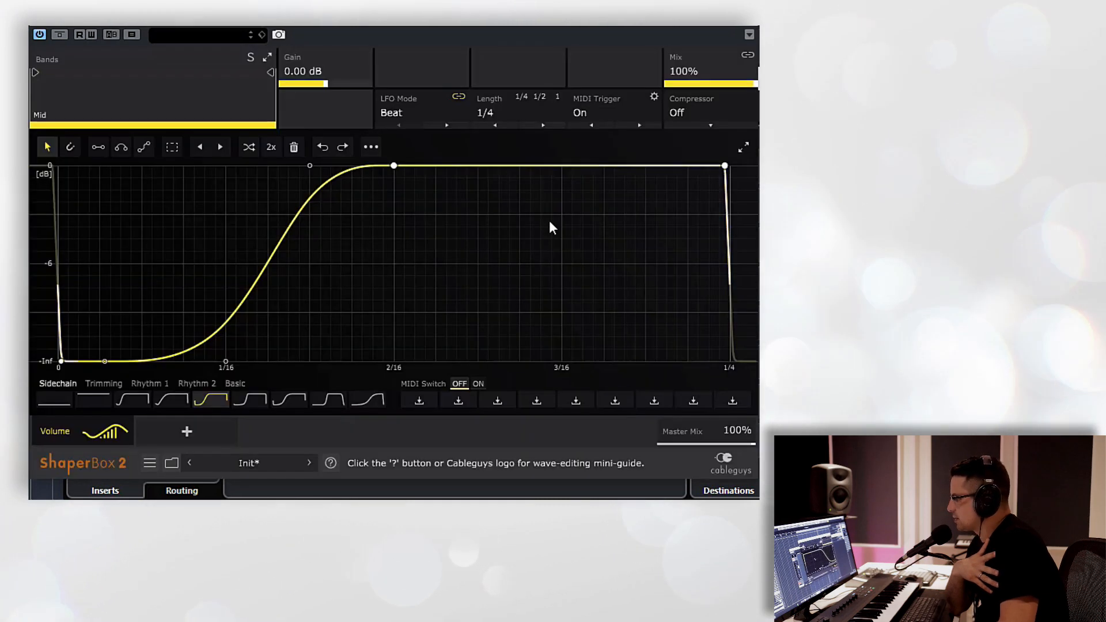
left_click(652, 112)
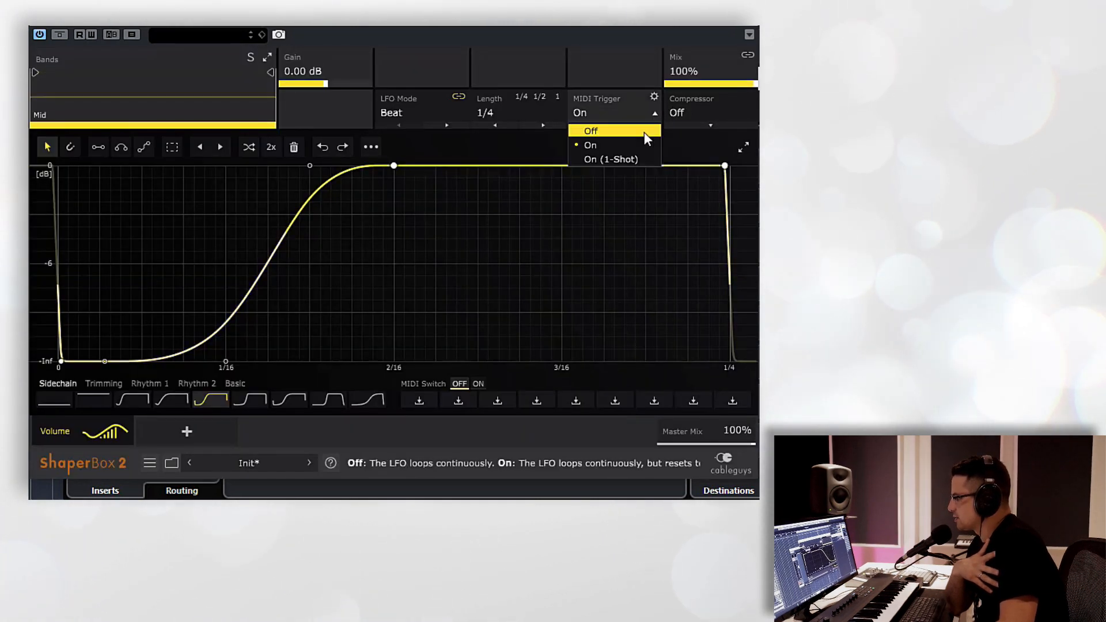
left_click(644, 133)
Enable the compressor on a flat full-level wave, with threshold -43.2 dB, ratio 7.14:1, attack 4.64 ms and release 111 ms
left_click(700, 115)
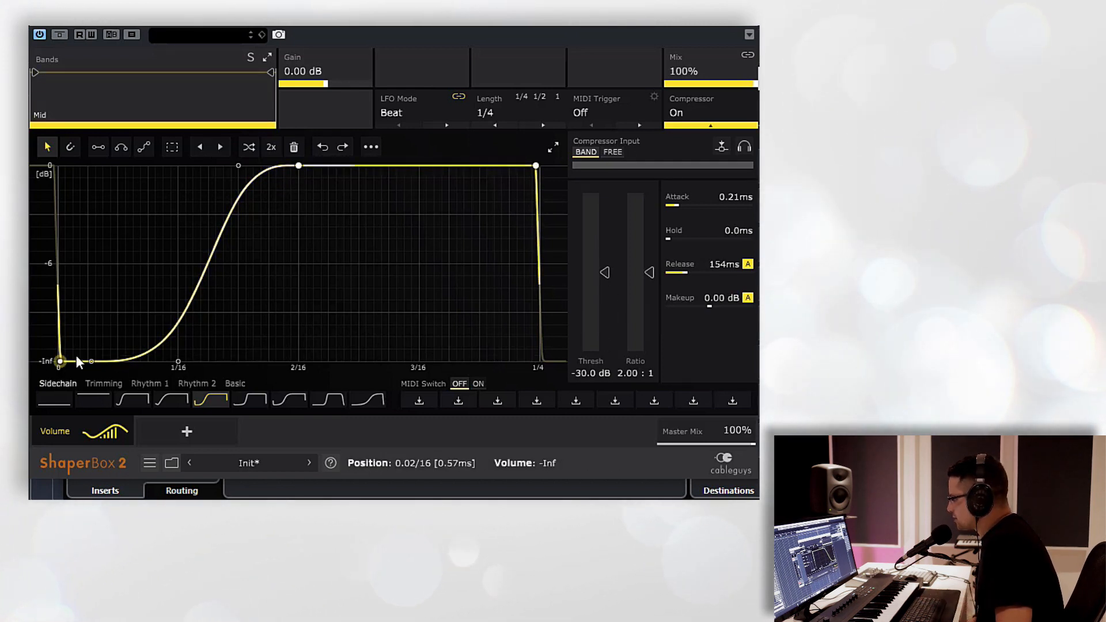
left_click(89, 397)
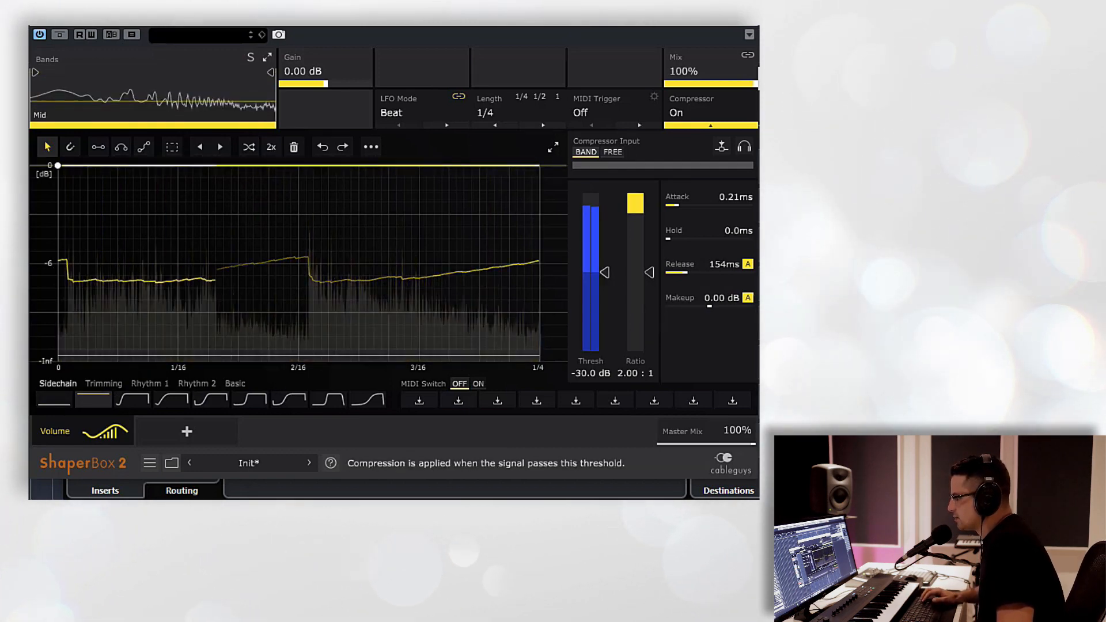
left_click_drag(604, 272, 632, 334)
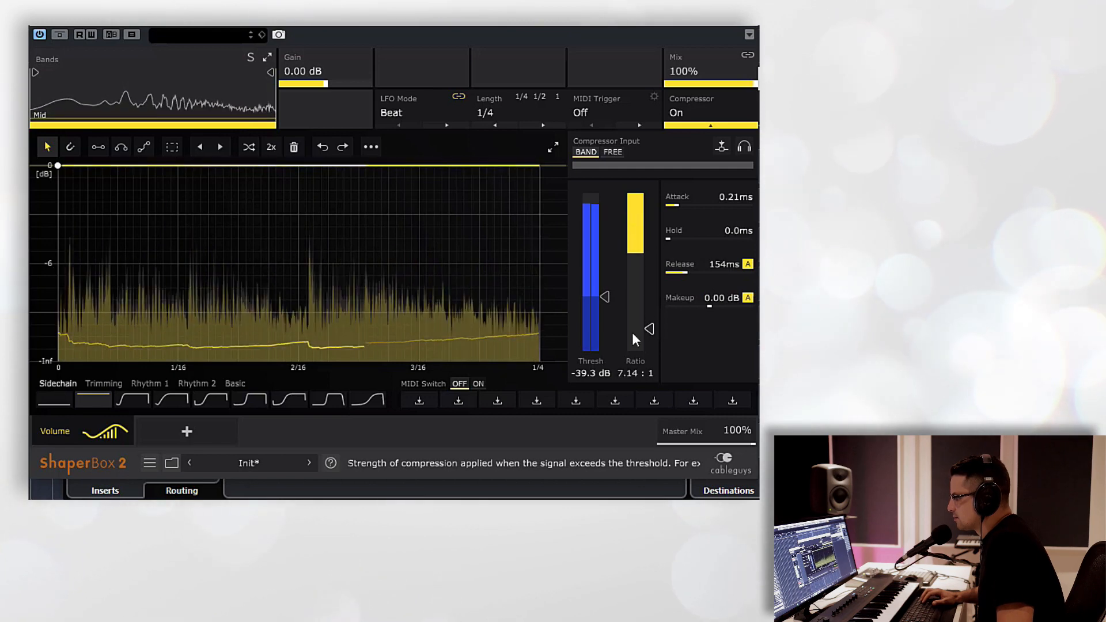
left_click_drag(604, 296, 604, 306)
left_click_drag(686, 206, 686, 209)
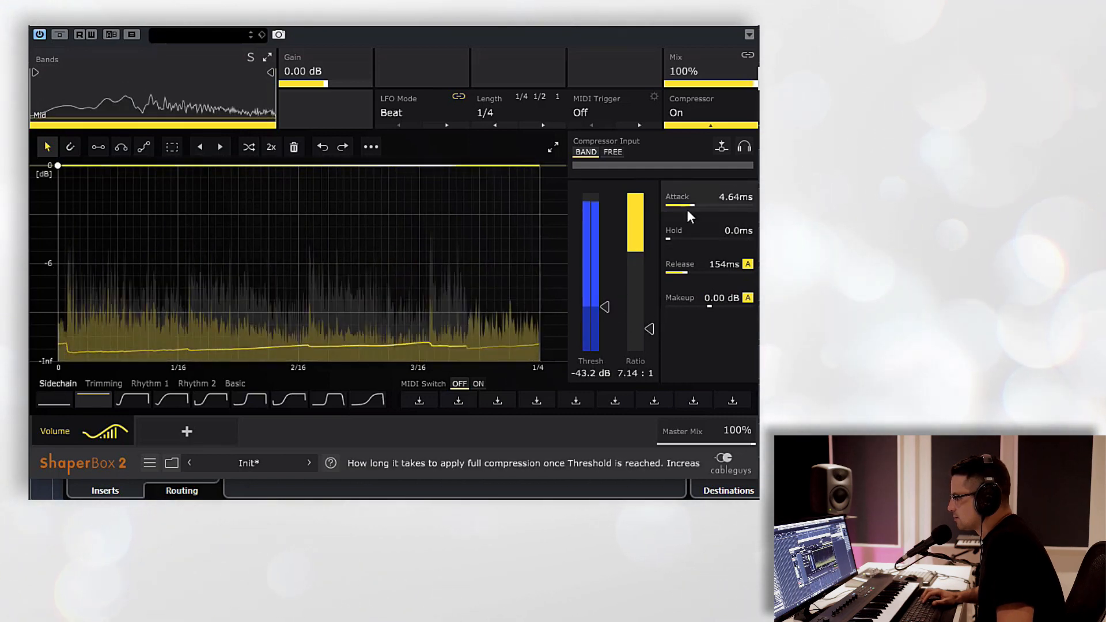
left_click_drag(692, 265, 721, 289)
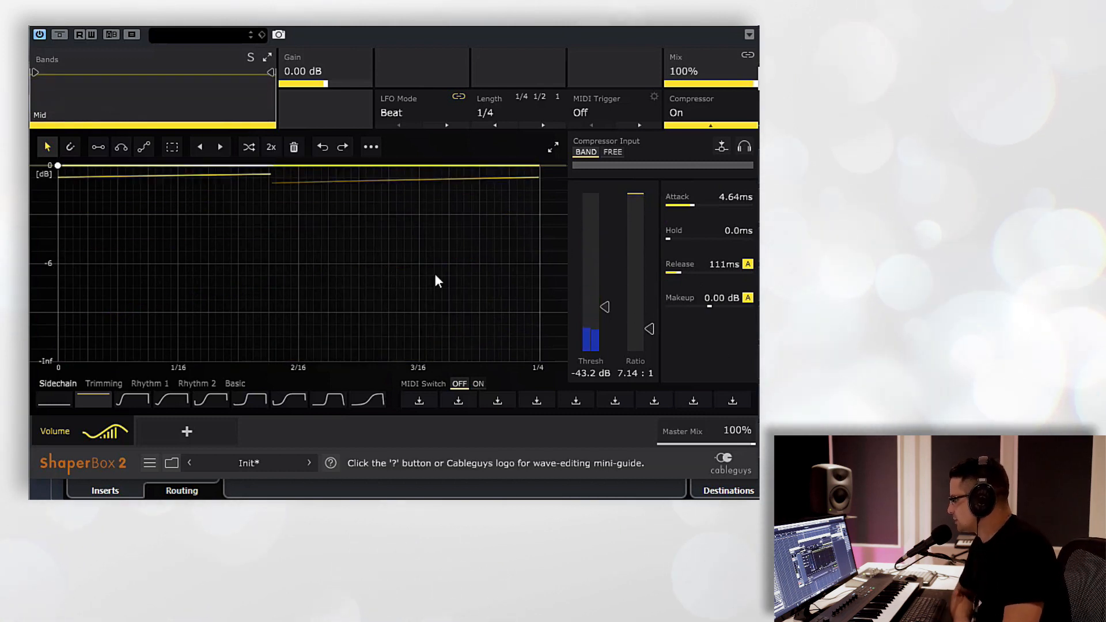
Turn the compressor off and reload the Sidechain wave that rises smoothly to full level by 2/16
left_click(702, 114)
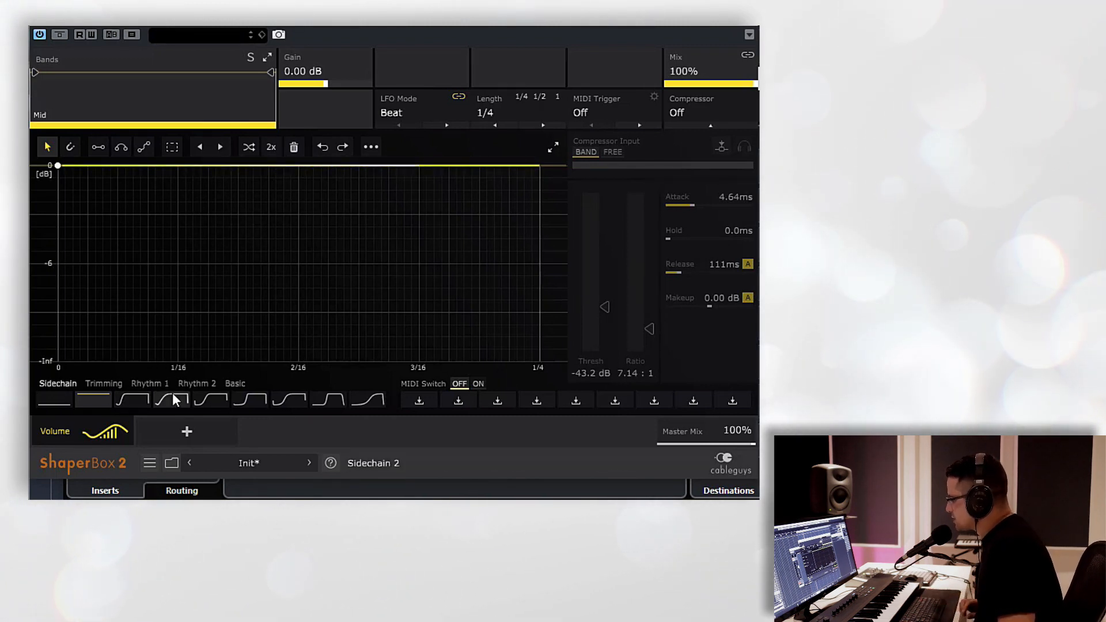
left_click(223, 396)
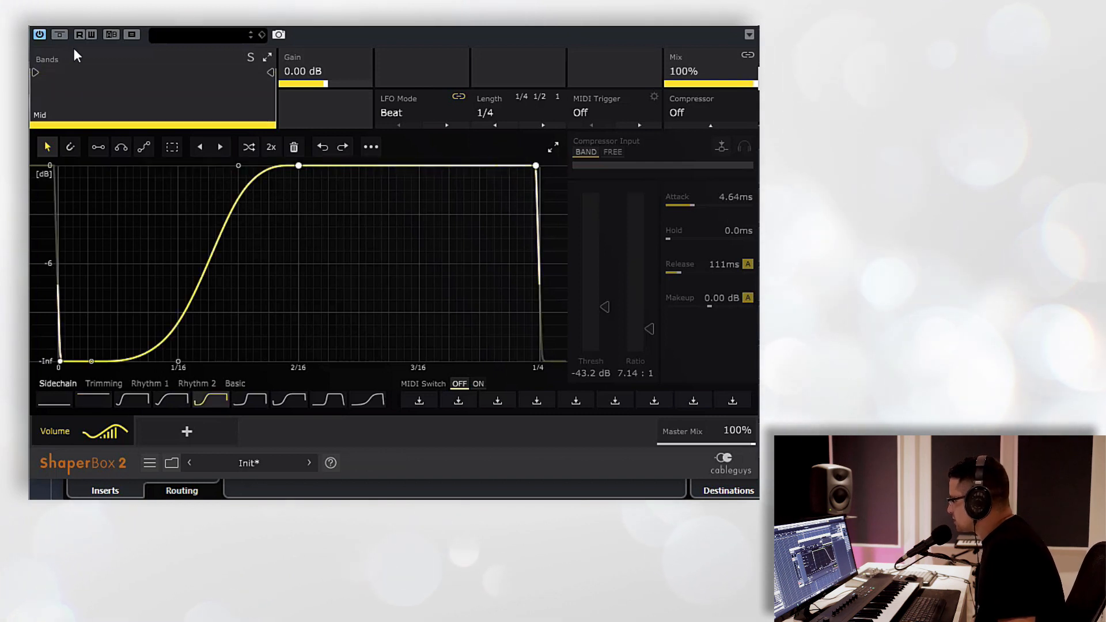
Split the signal into Low, Mid and High bands at 165 Hz and 2.00 kHz, and load the flat full-level wave in the Mid band
left_click_drag(33, 71, 103, 72)
left_click_drag(271, 70, 192, 72)
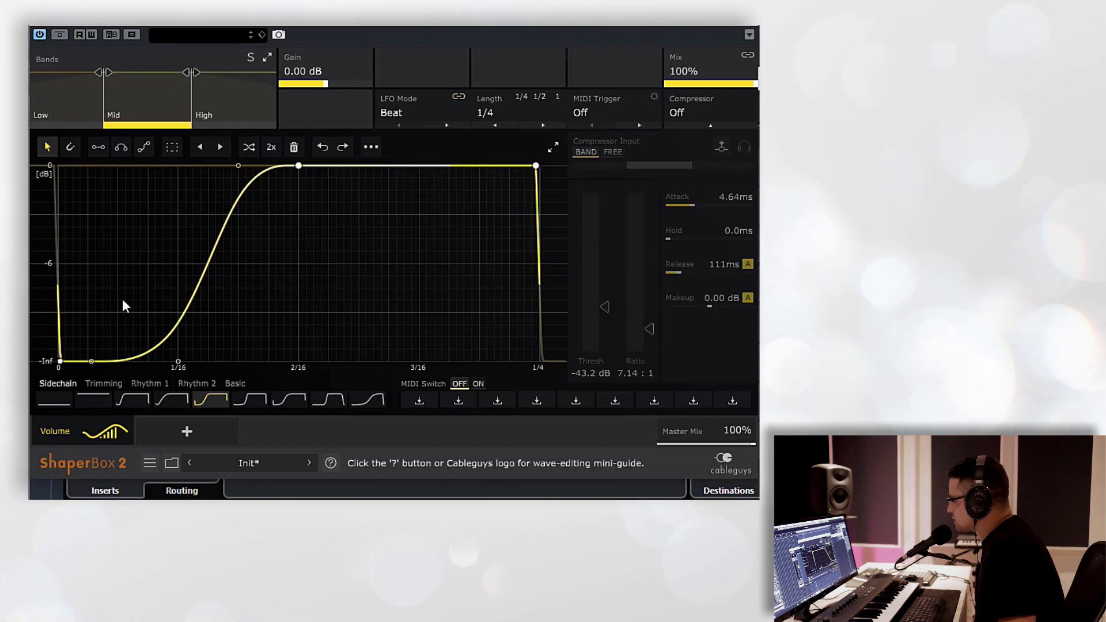
left_click(93, 399)
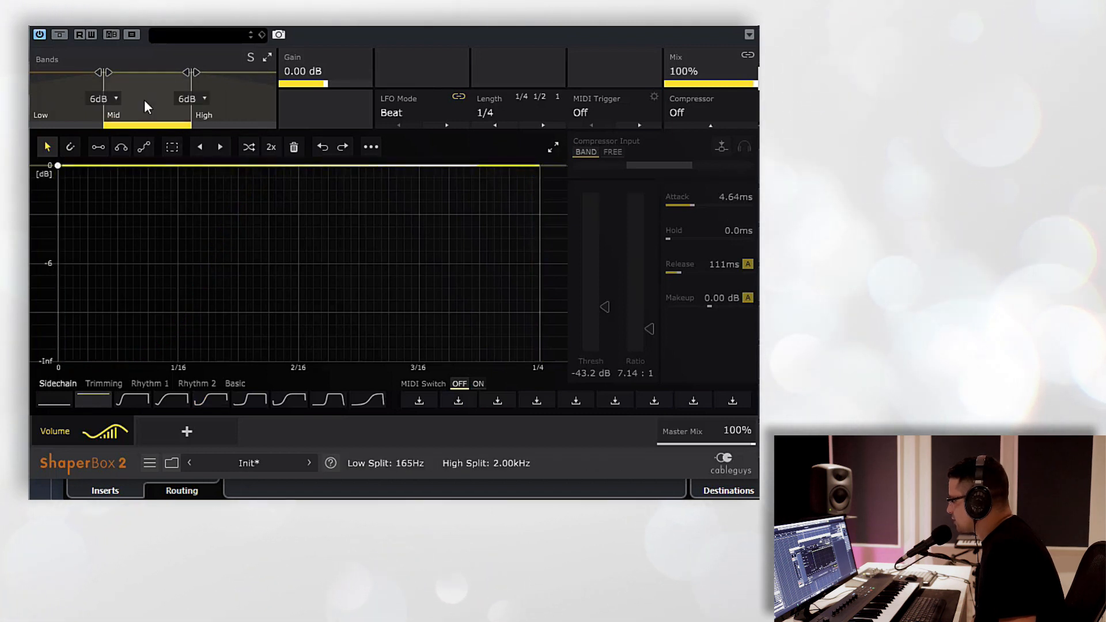
Reduce the split to Low and Mid bands, load the smoothly rising Sidechain wave in the Low band, and raise the crossover frequency
left_click_drag(105, 73, 271, 72)
left_click(74, 88)
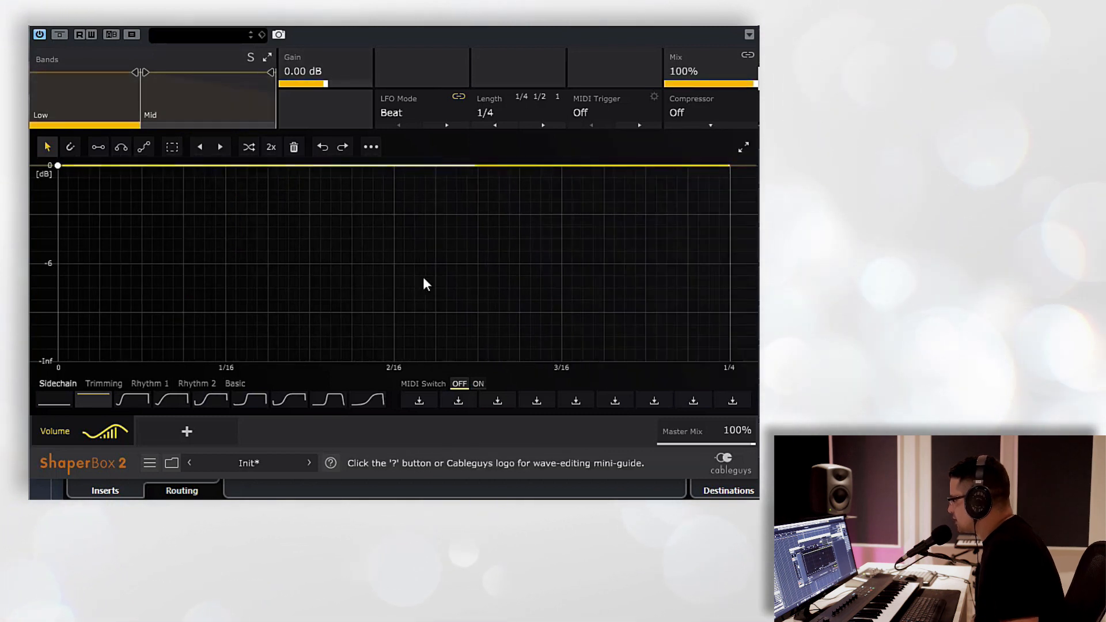
left_click(199, 402)
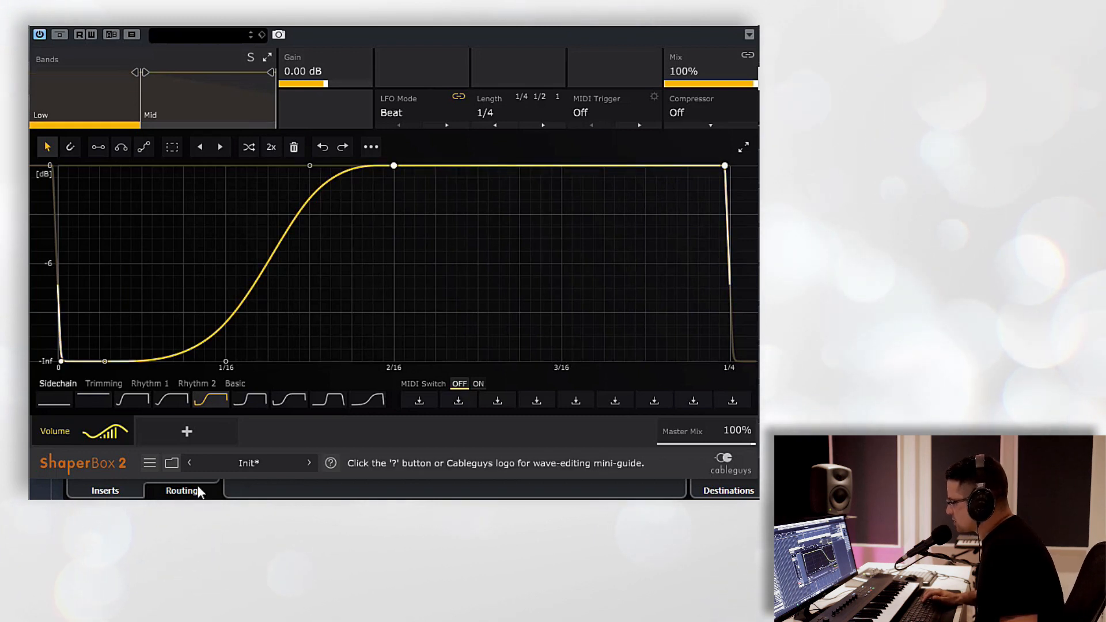
mouse_move(145, 99)
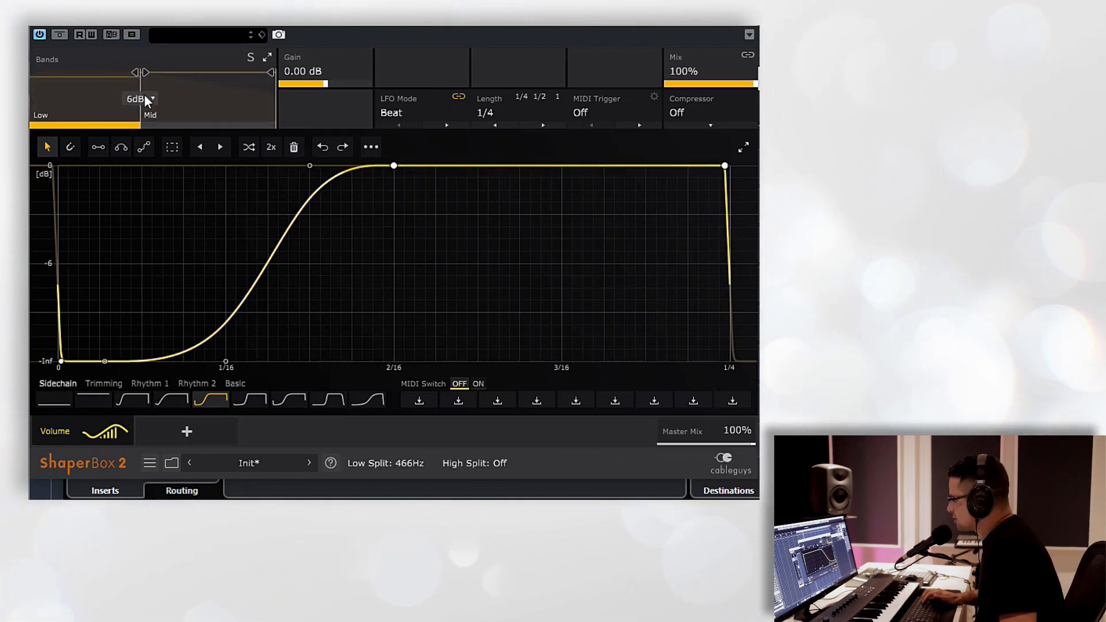
left_click_drag(138, 87, 161, 86)
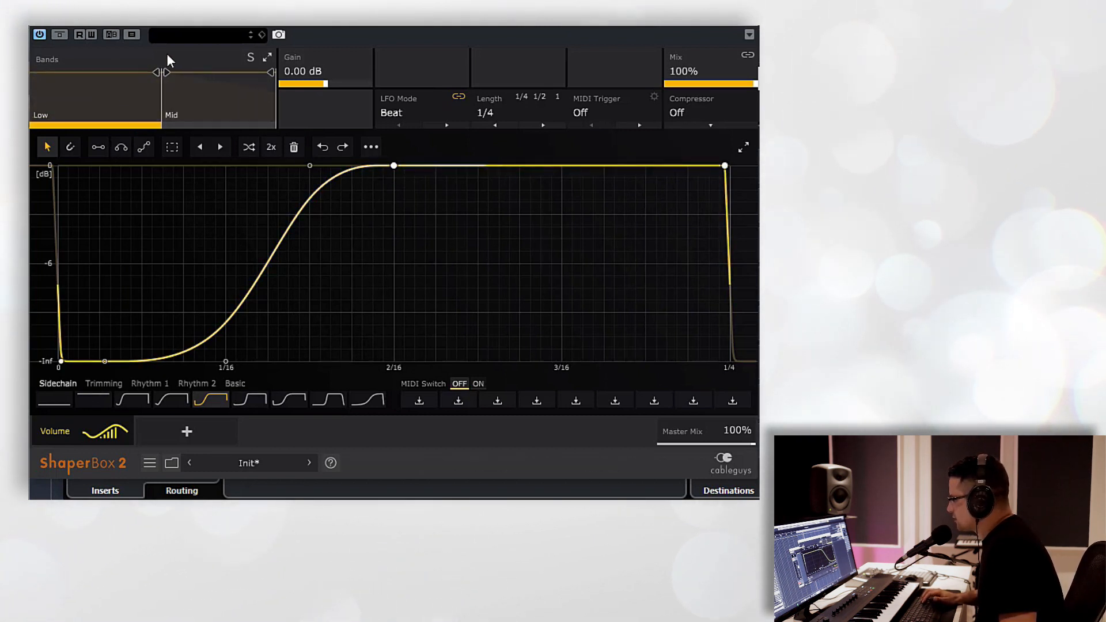
During playback, move the Low band wave's first silent point to the very start of the cycle
key("space")
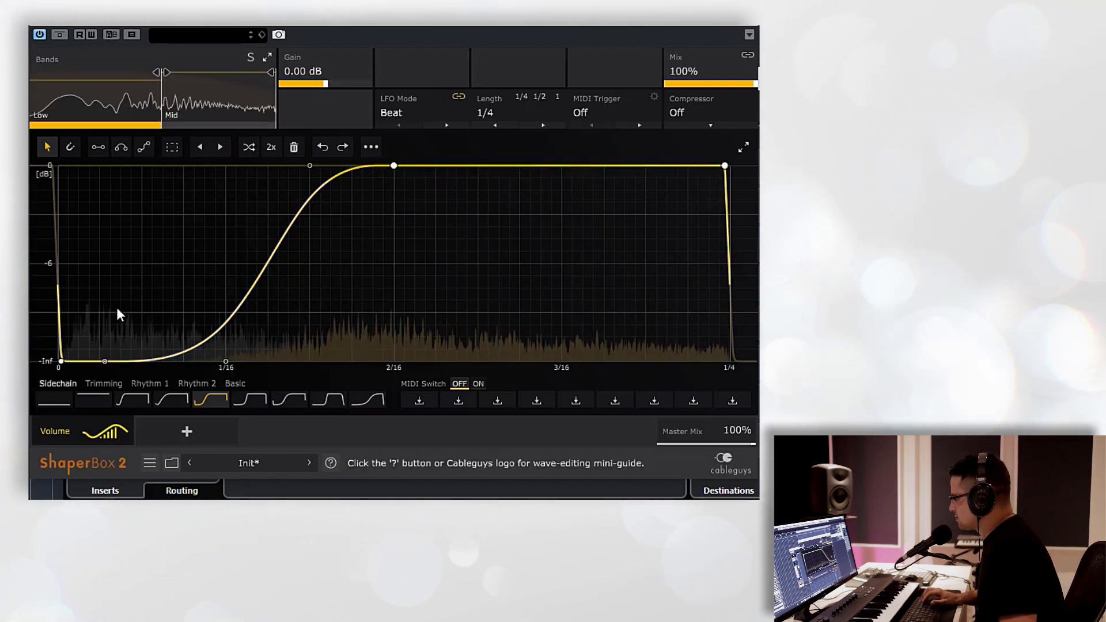
left_click_drag(63, 359, 58, 357)
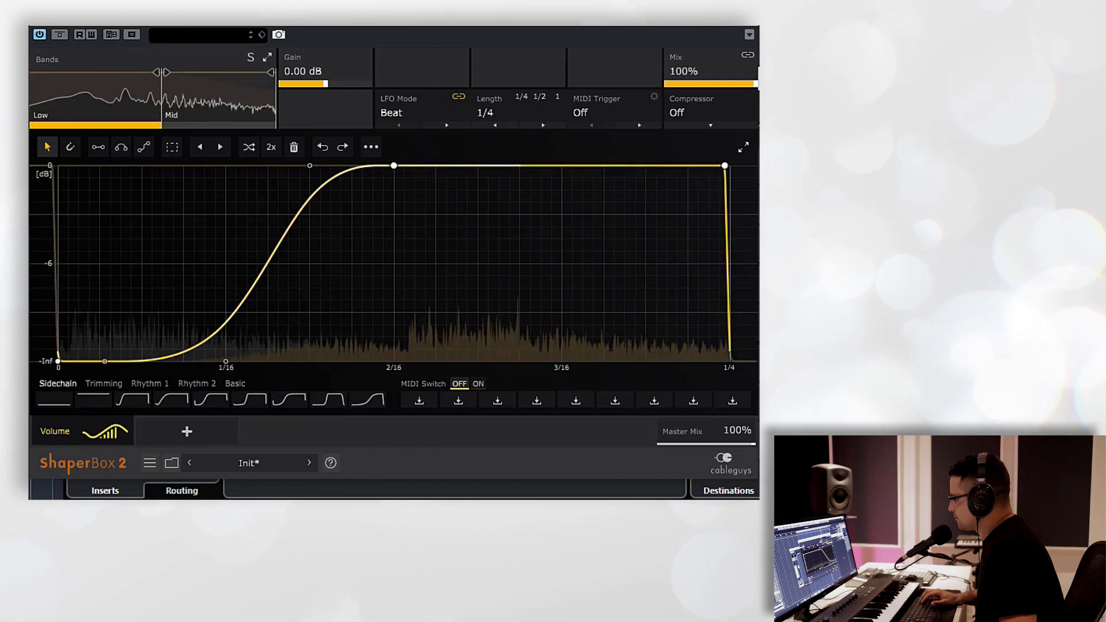
key("space")
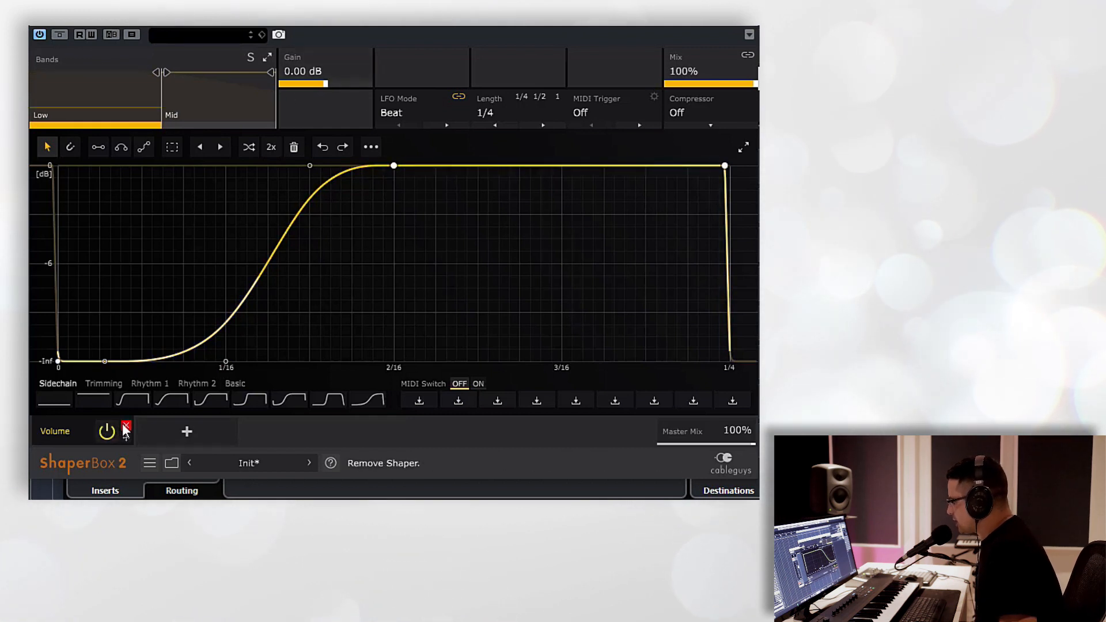
Remove the Volume shaper and add the Pan shaper with default settings
left_click(126, 426)
mouse_move(542, 133)
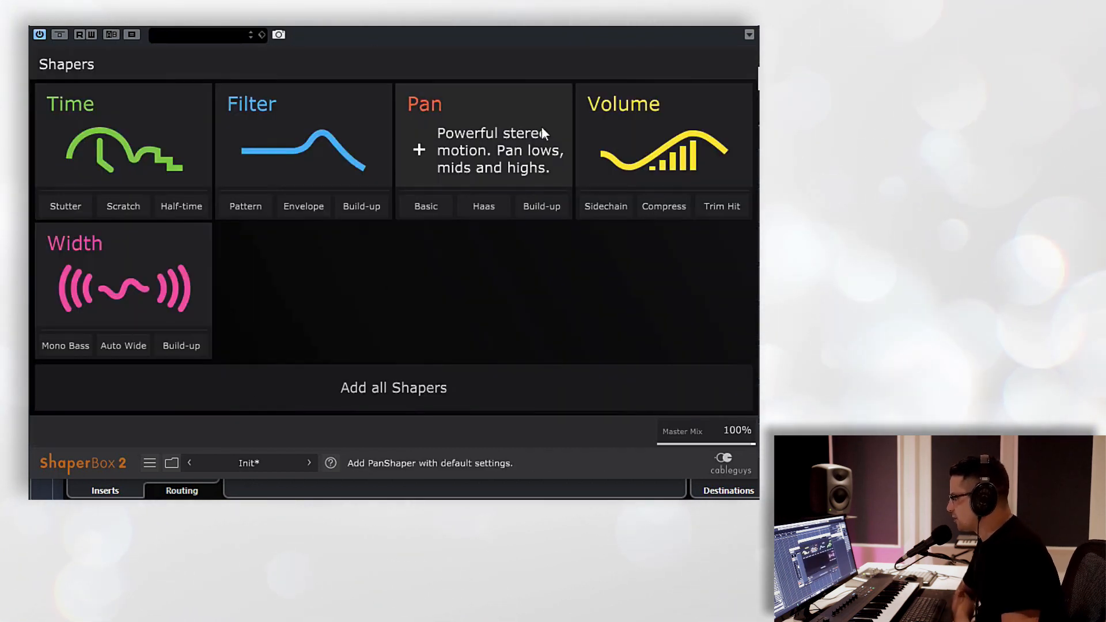
left_click(457, 102)
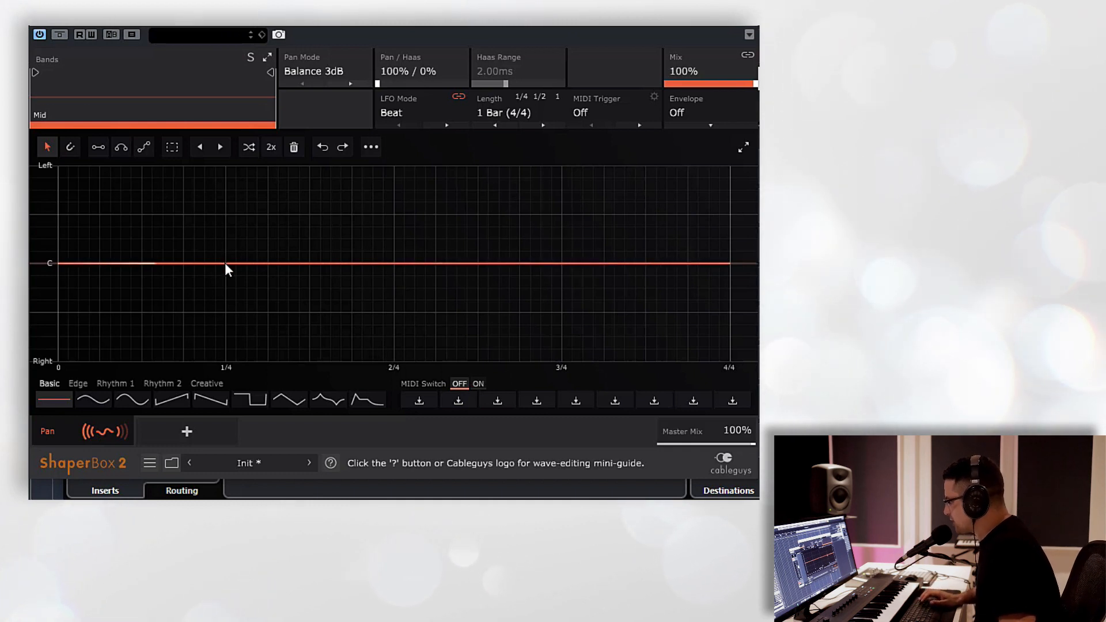
Load the falling ramp wave that pans from Left to Right, and set the LFO length to 1/4
left_click_drag(225, 263, 222, 165)
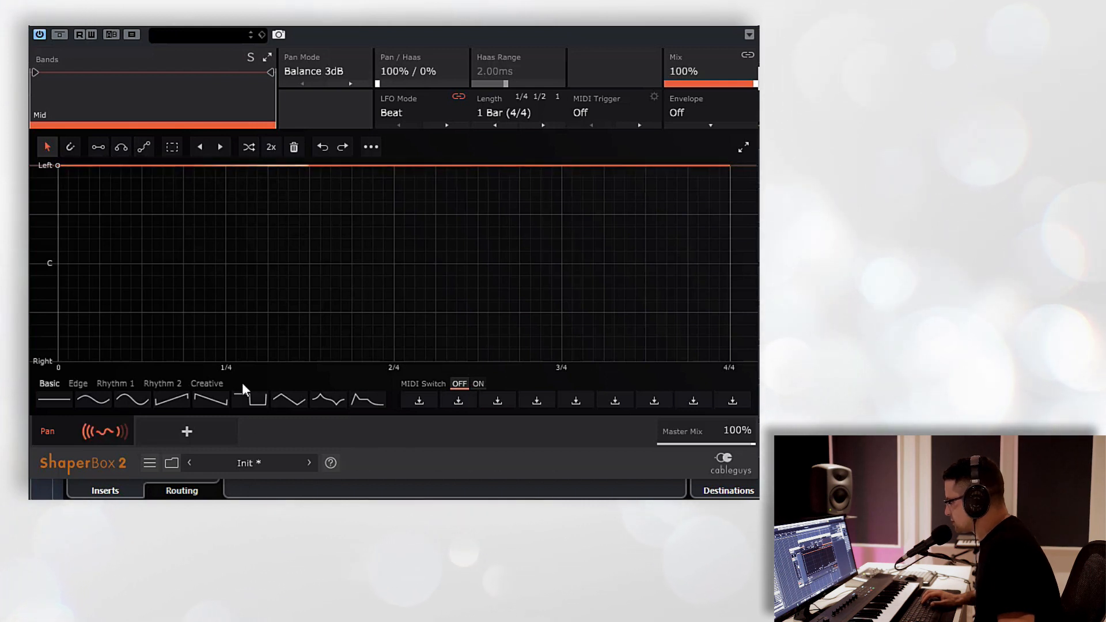
left_click(217, 397)
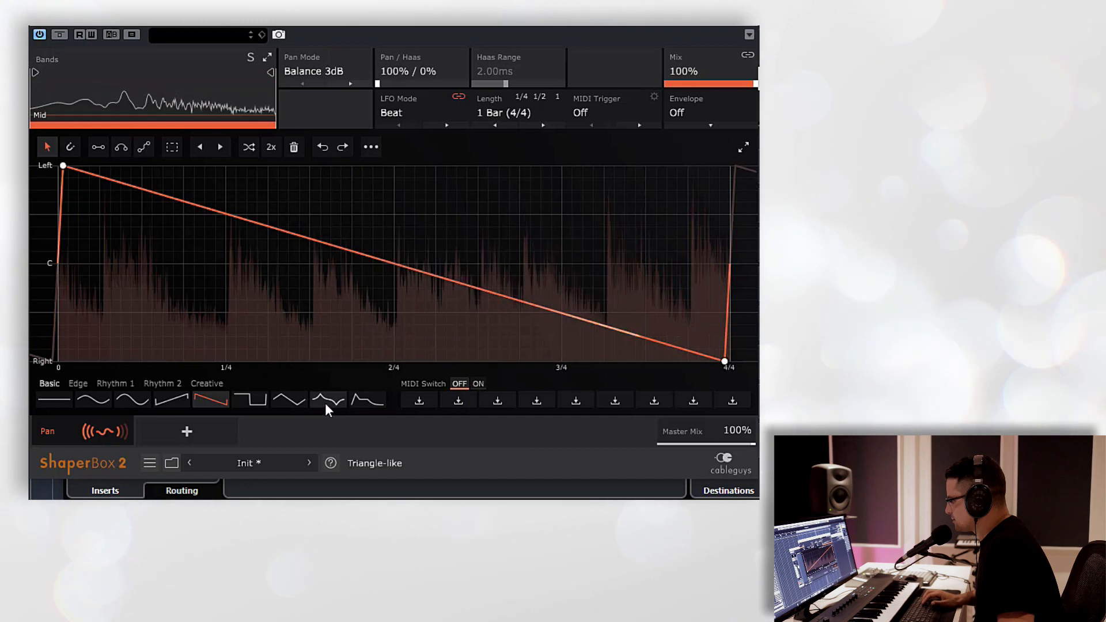
left_click(547, 122)
left_click(537, 126)
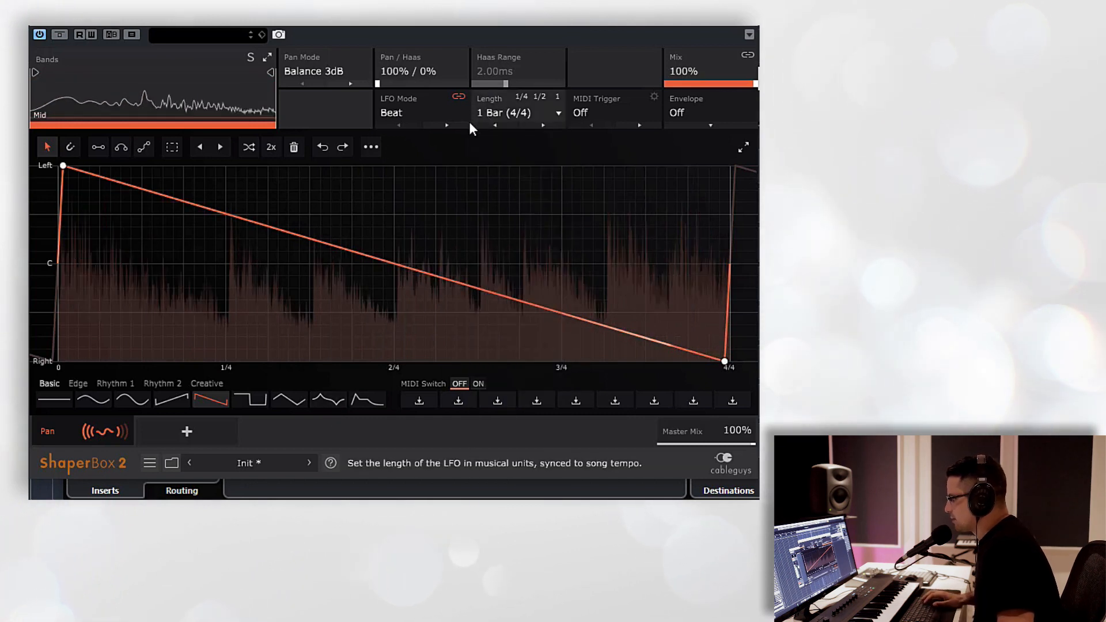
left_click(499, 125)
left_click(498, 126)
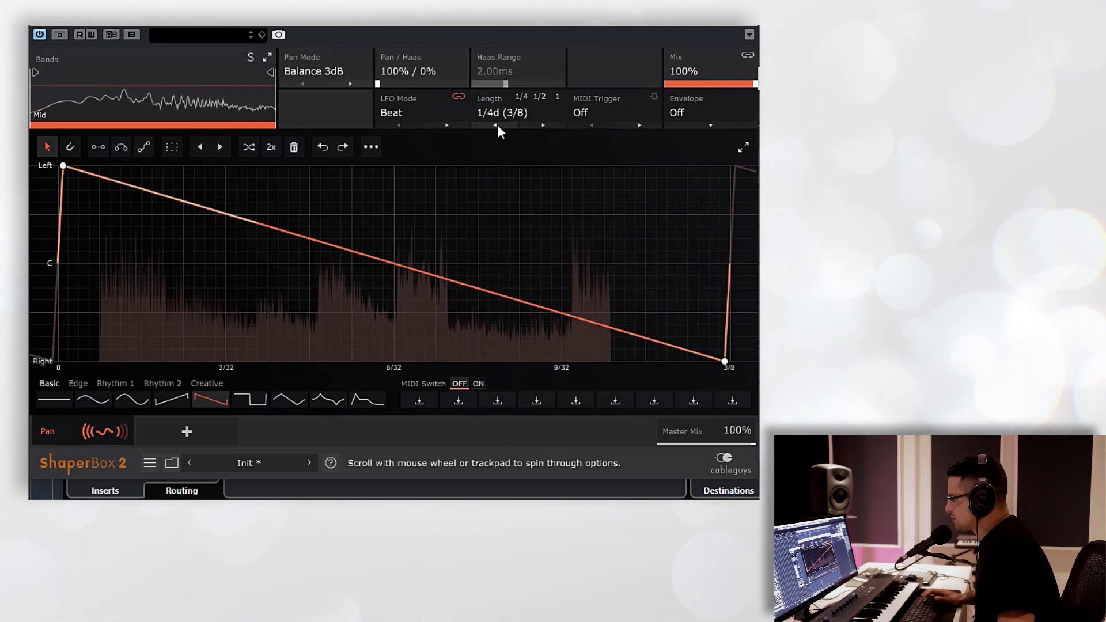
left_click(497, 124)
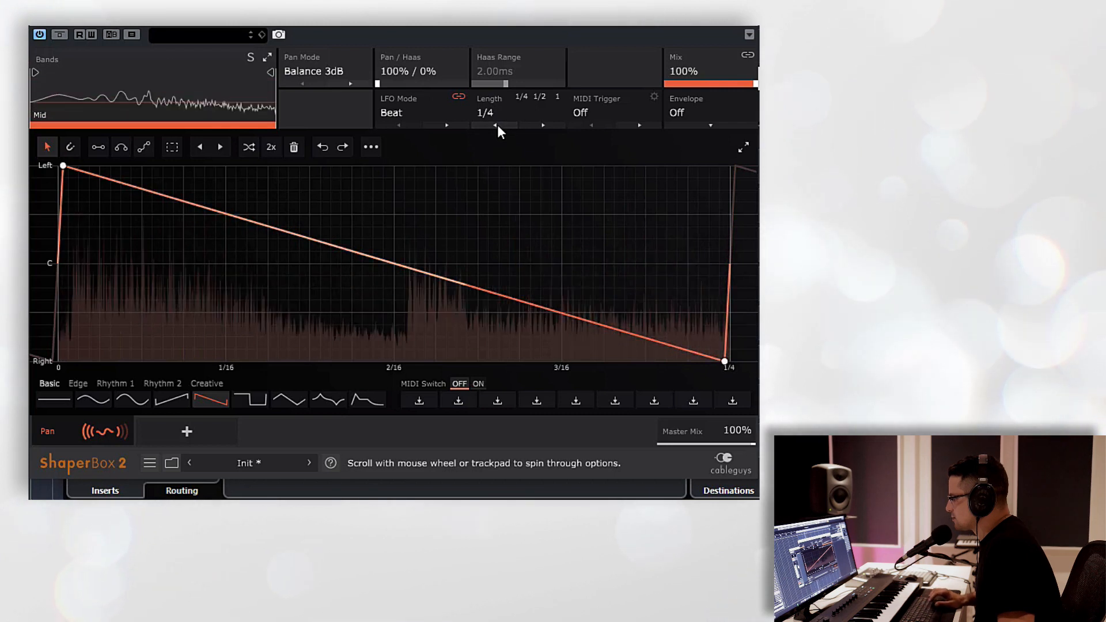
Load the deeper sine wave for the panning, set Pan / Haas to 0% / 100%, and play it back
left_click(138, 402)
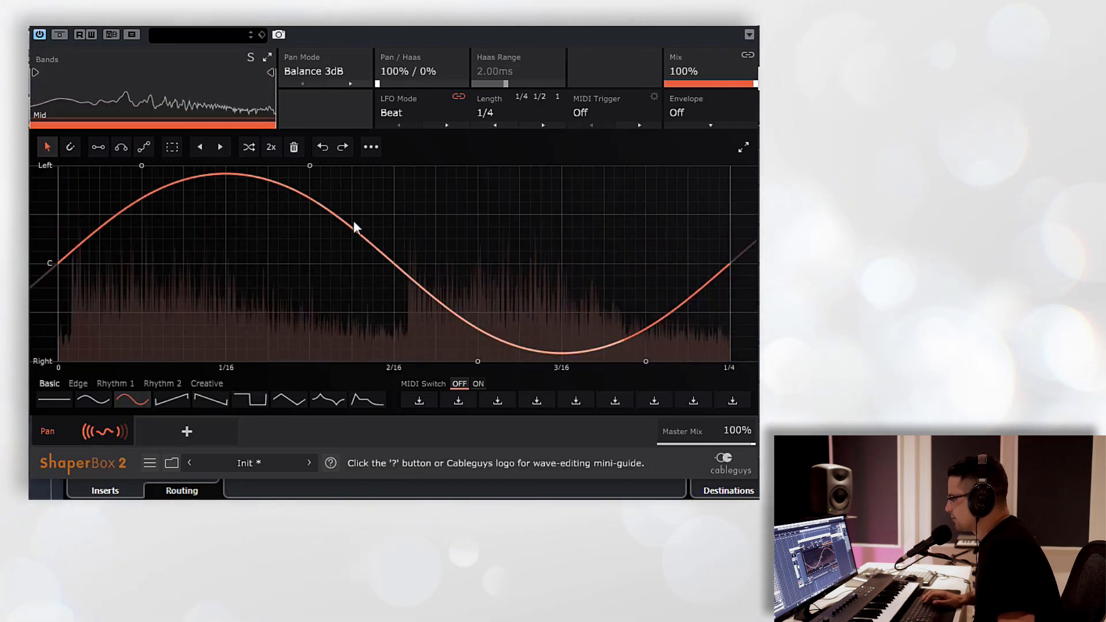
key("space")
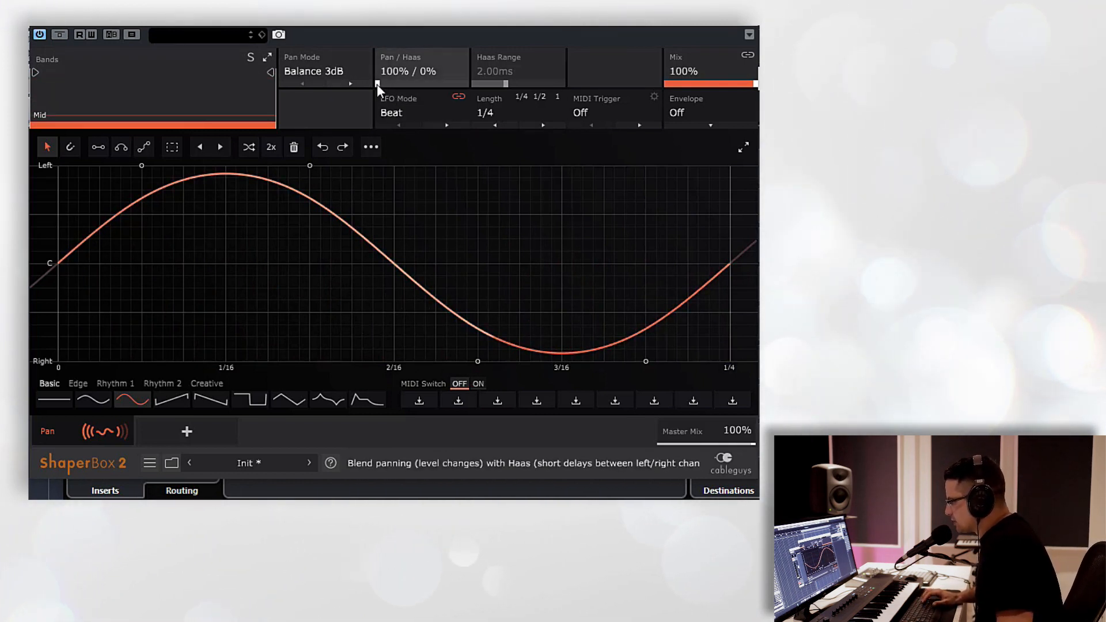
left_click_drag(376, 84, 420, 110)
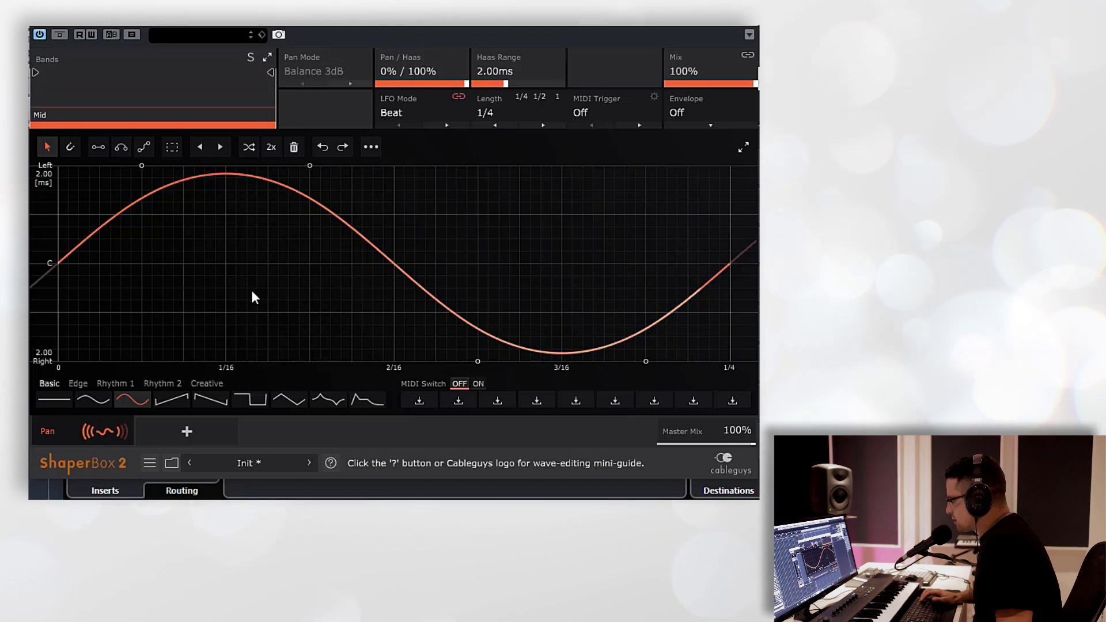
key("space")
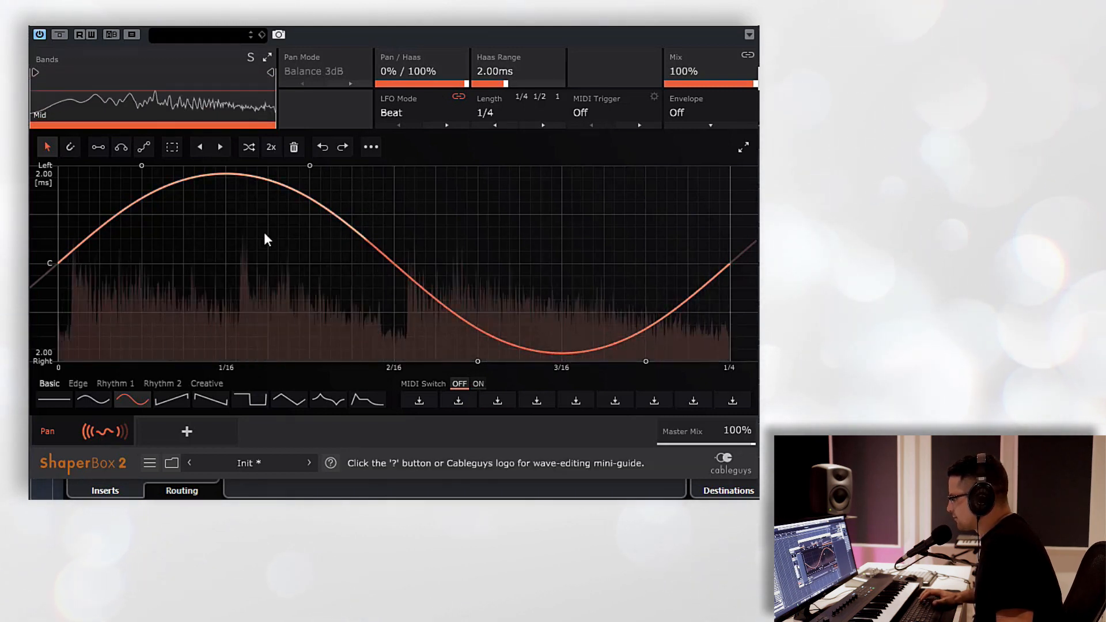
Load the flat wave, pull it fully Left and audition it, and bend its curve toward Right at 2/16
left_click(51, 399)
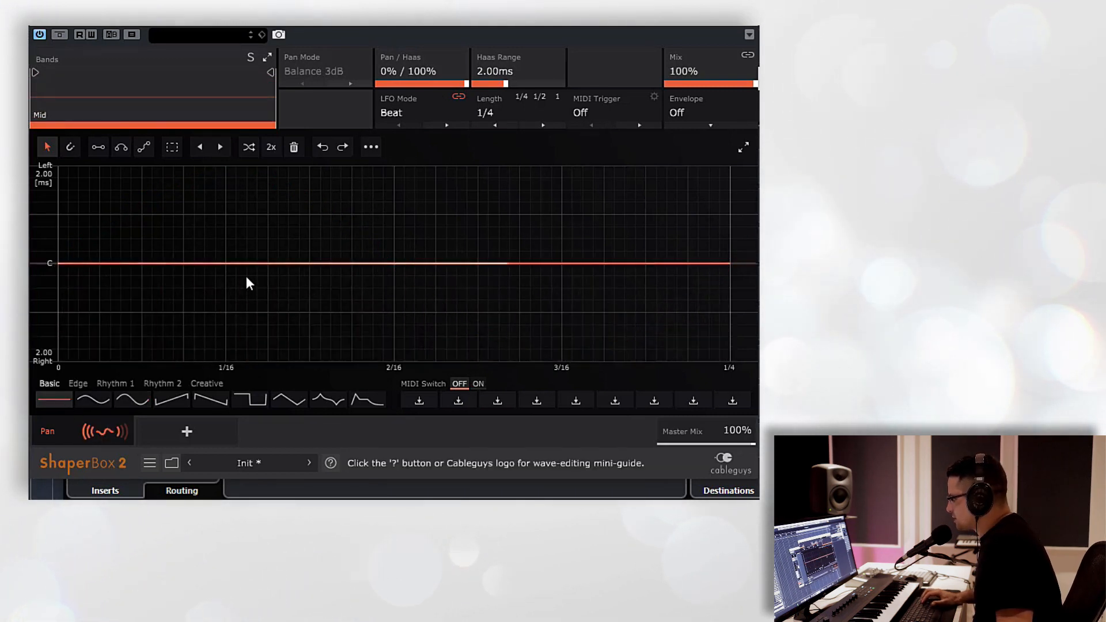
left_click_drag(88, 266, 73, 165)
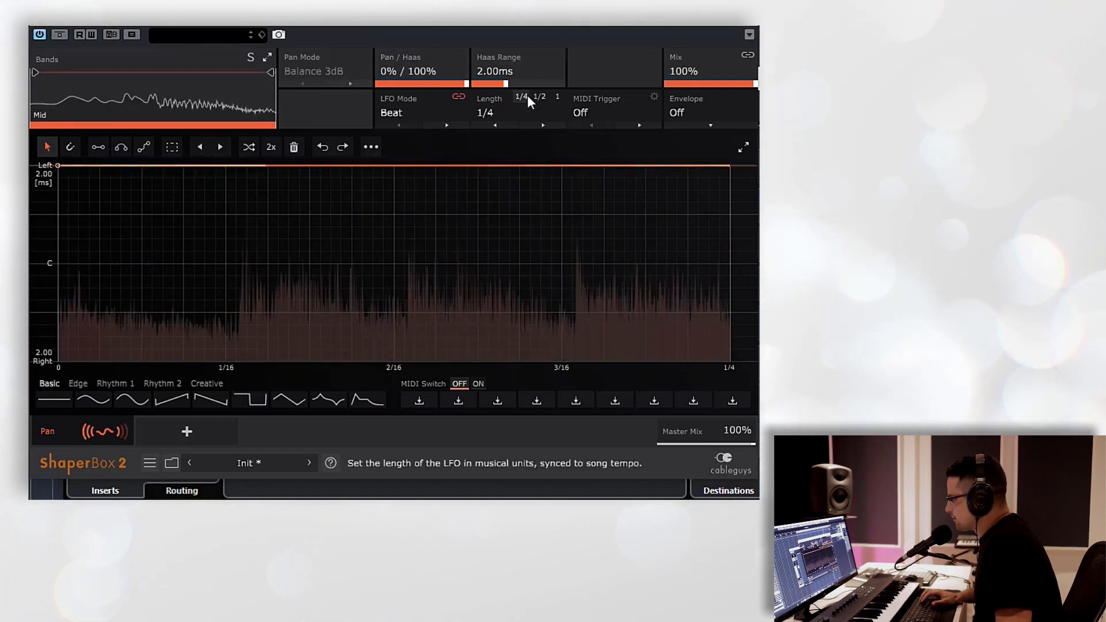
key("space")
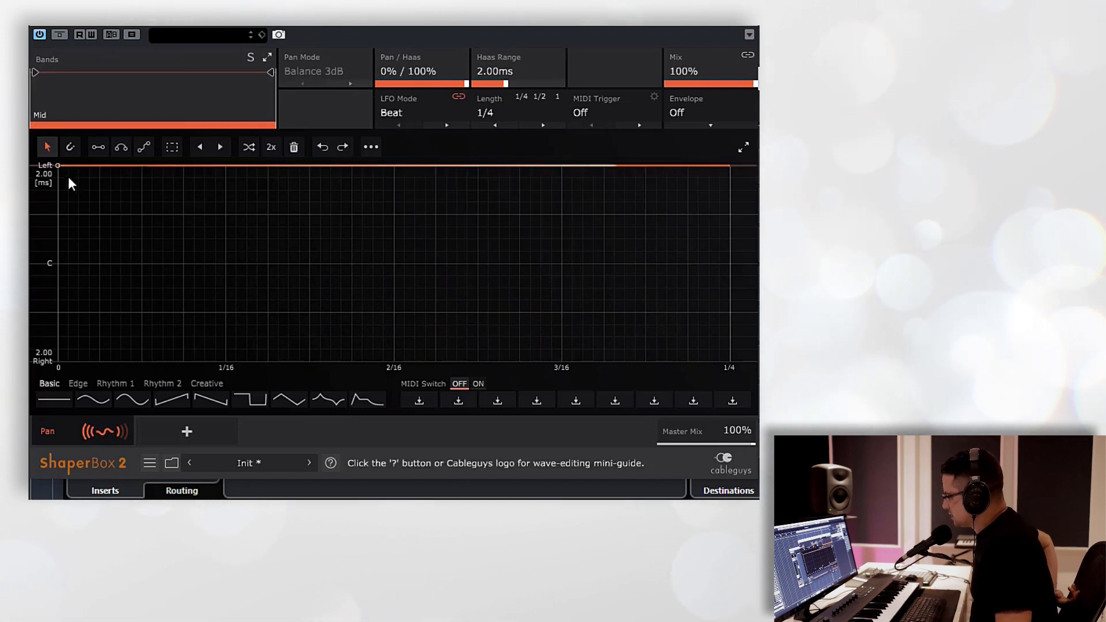
mouse_move(58, 166)
left_mouse_down()
mouse_move(57, 361)
mouse_move(57, 165)
left_mouse_up()
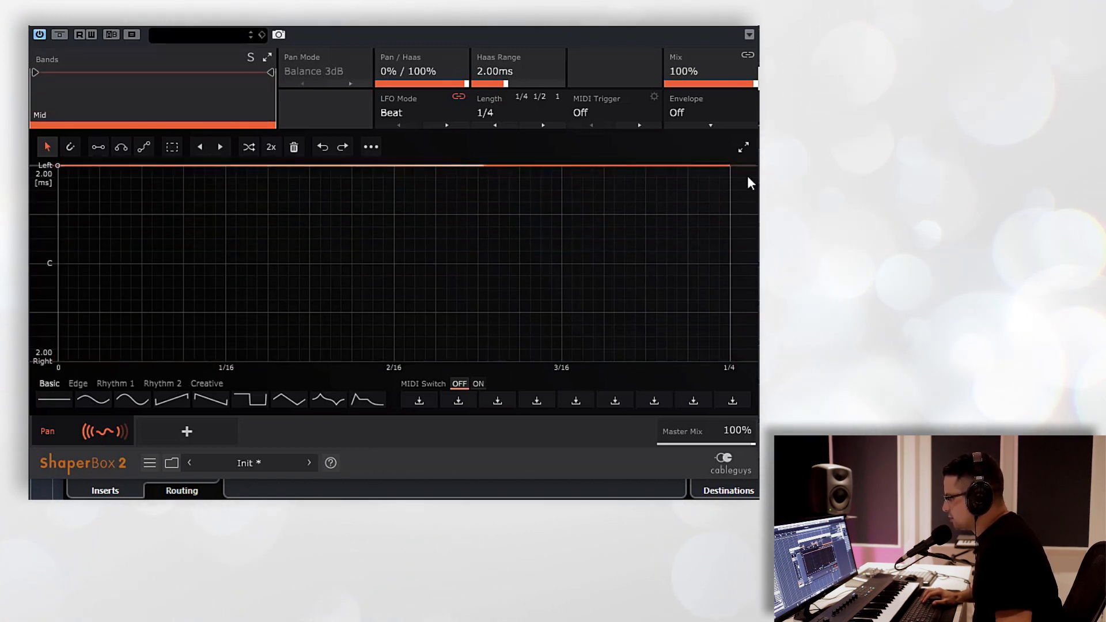
left_click_drag(666, 167, 292, 320)
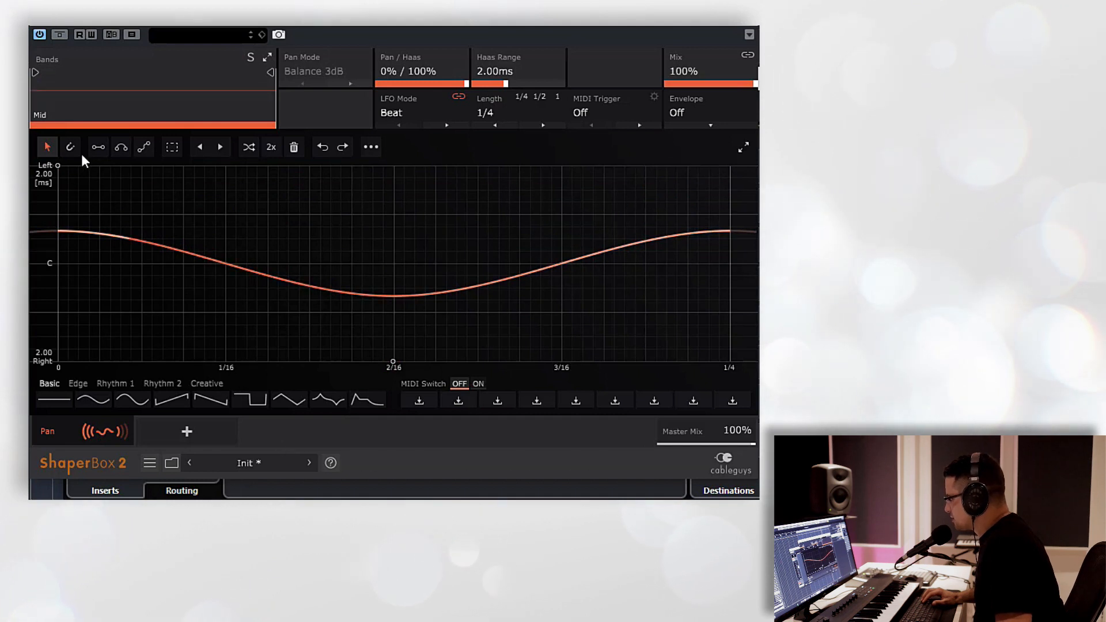
Load the shallower sine wave and audition the Haas panning with it
left_click(107, 400)
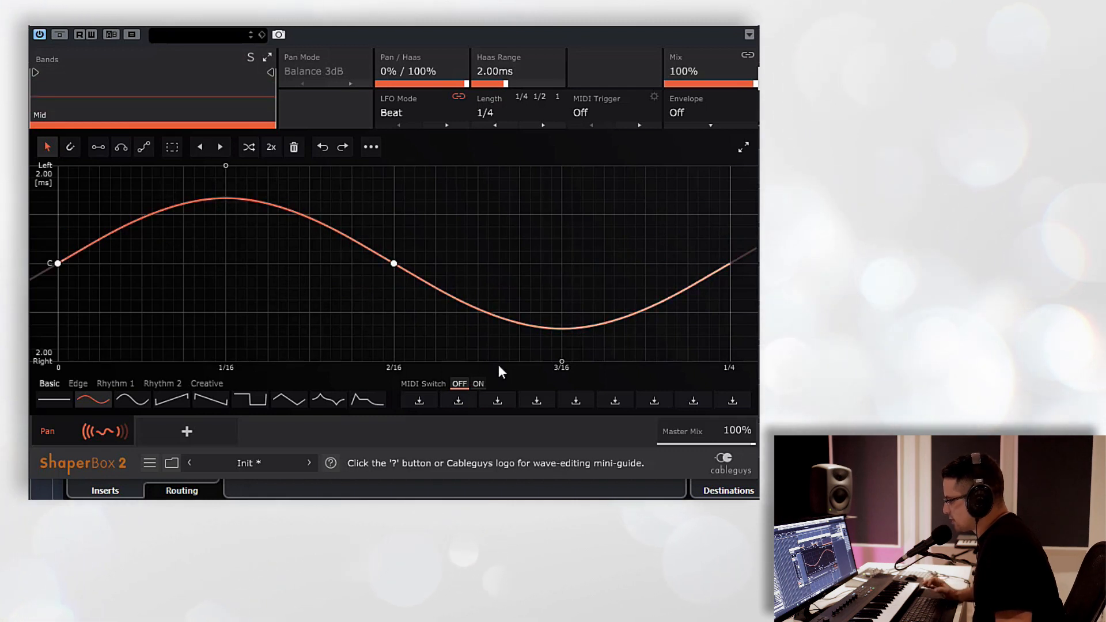
key("space")
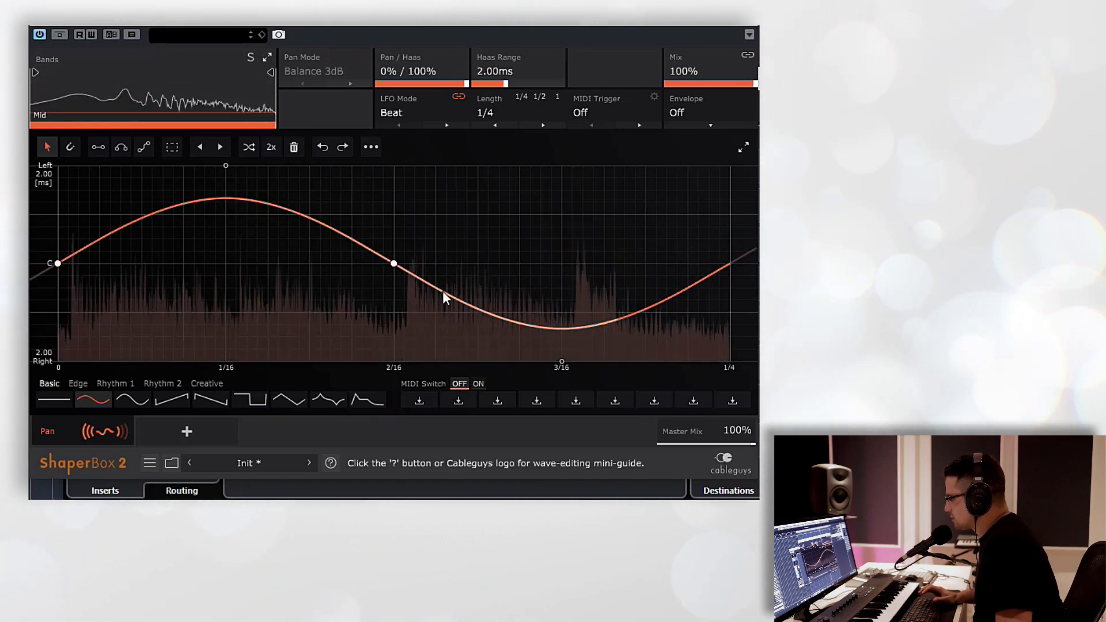
key("space")
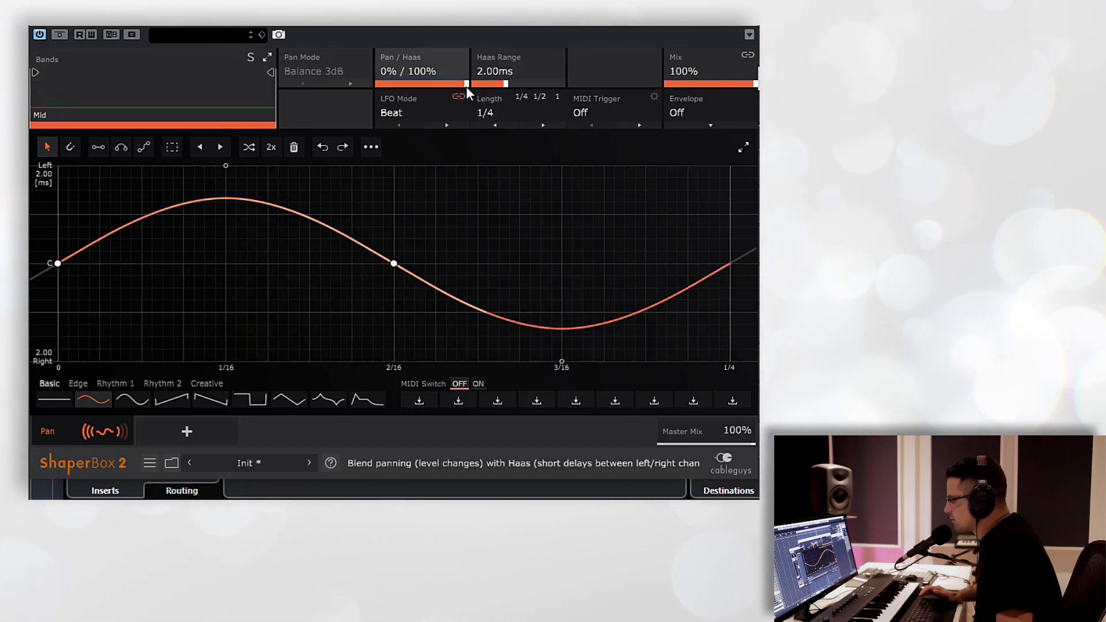
Set Pan / Haas to 100% / 98% and, during playback, set the Haas Range to 16.5 ms after trying 40.0 ms
left_click_drag(465, 86, 421, 86)
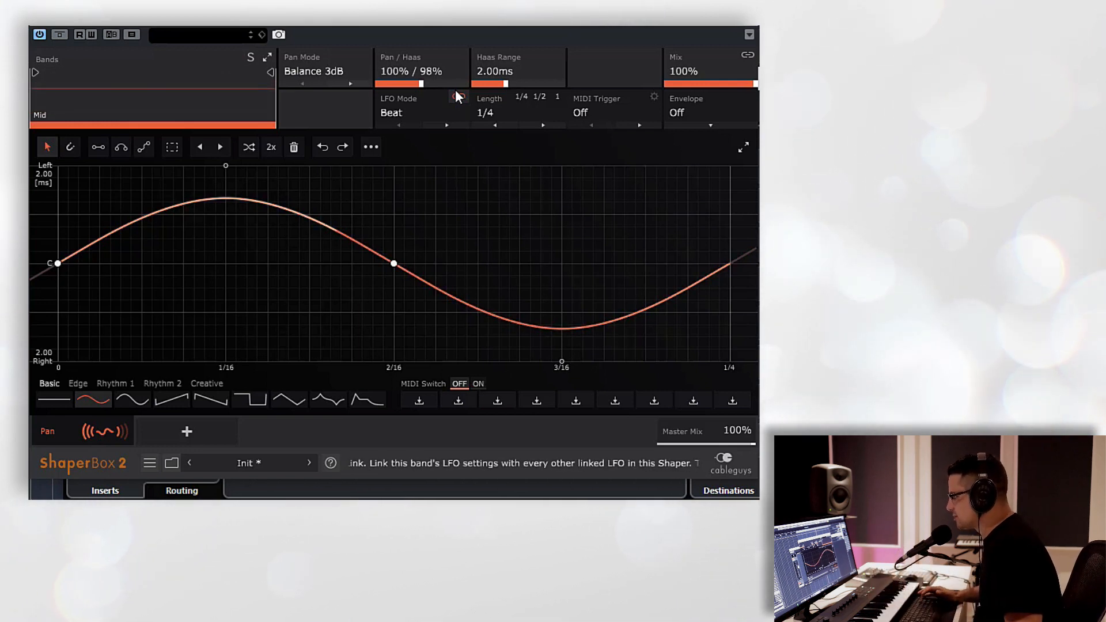
key("space")
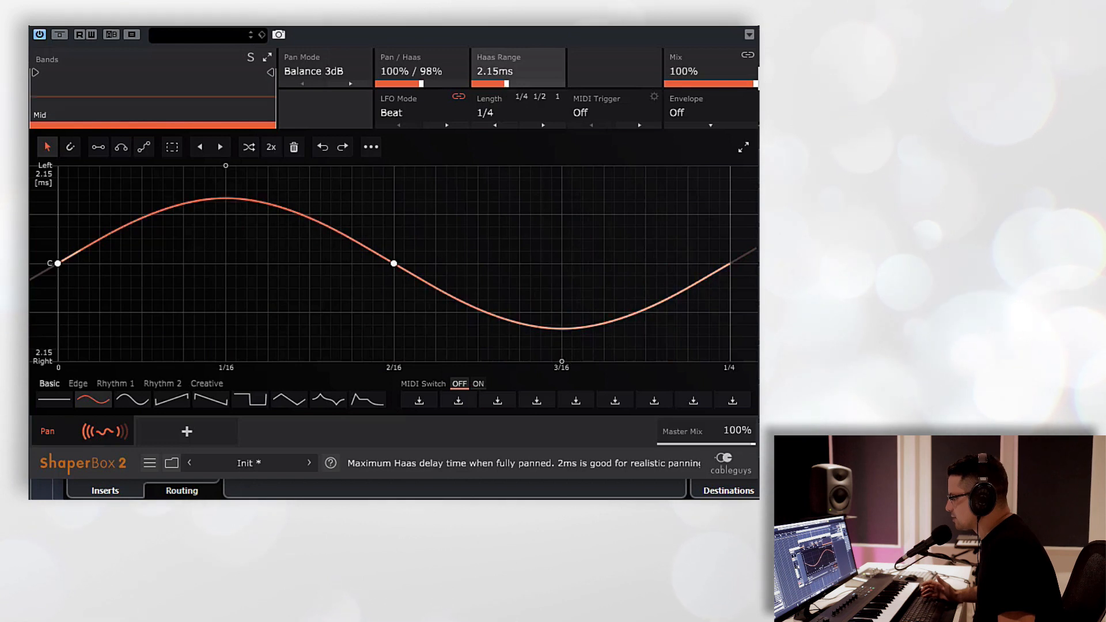
left_click_drag(507, 69, 440, 98)
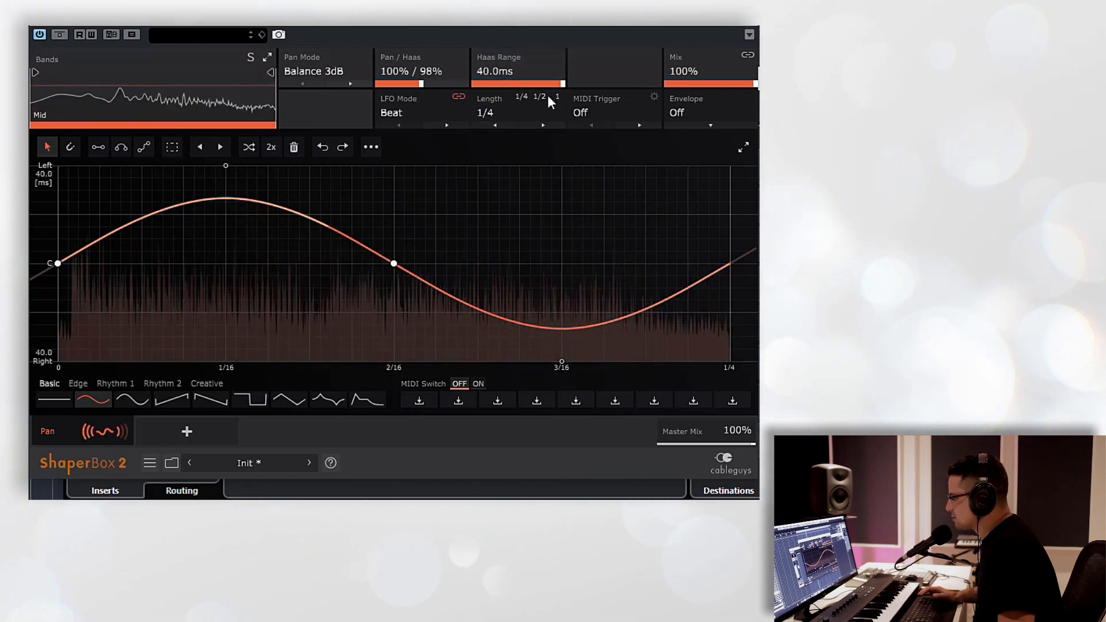
left_click_drag(547, 95, 496, 133)
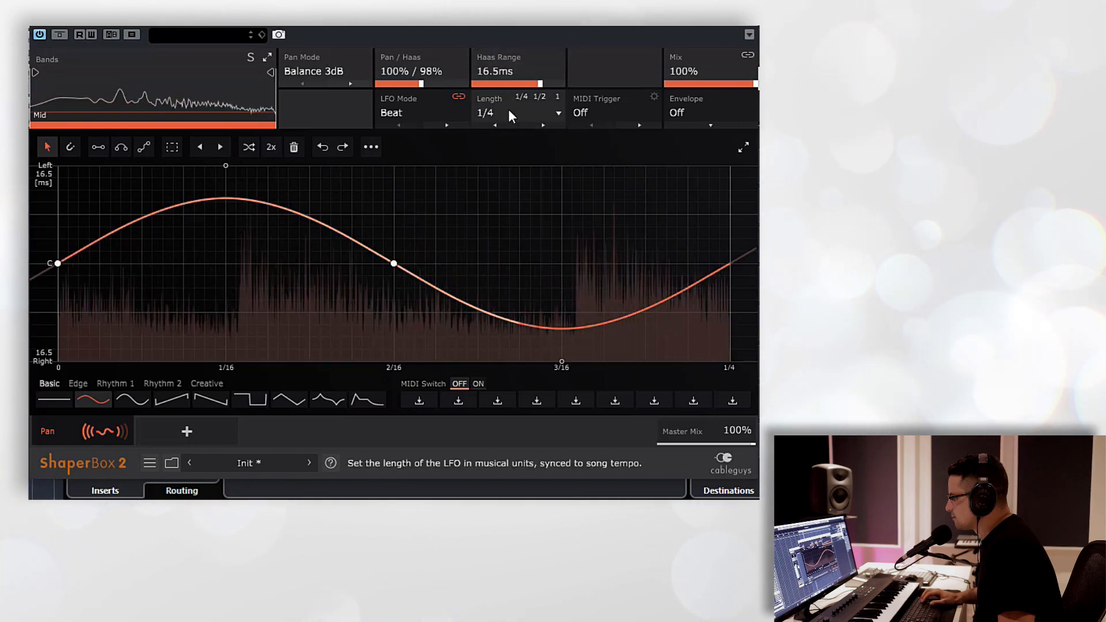
Switch the LFO mode to Hertz and set its speed to 0.745 Hz
left_click(489, 109)
left_click(561, 118)
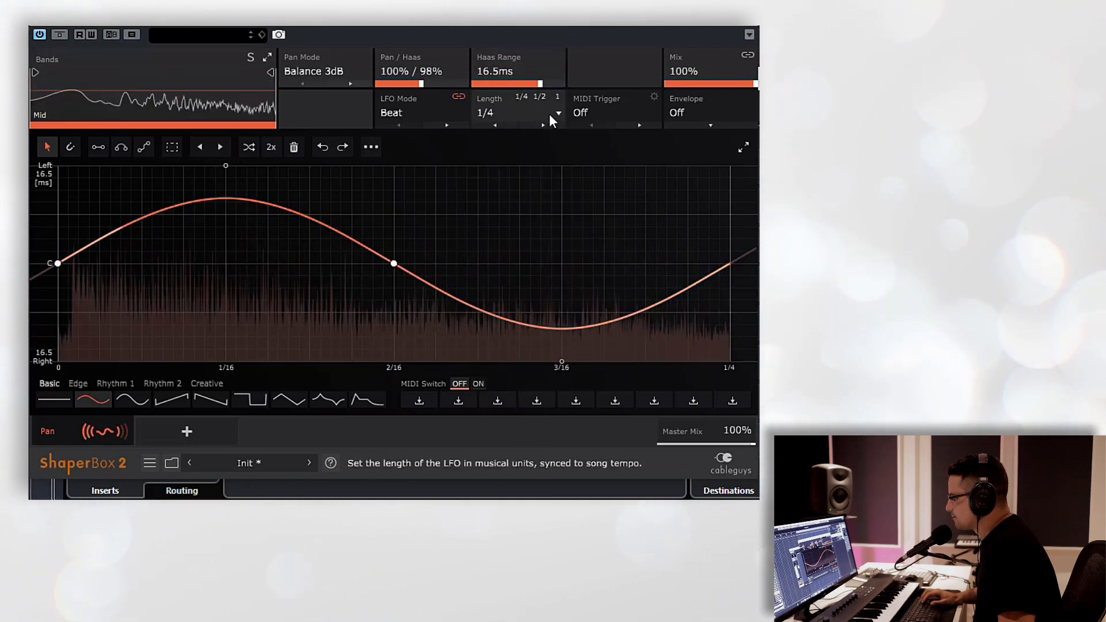
left_click(412, 127)
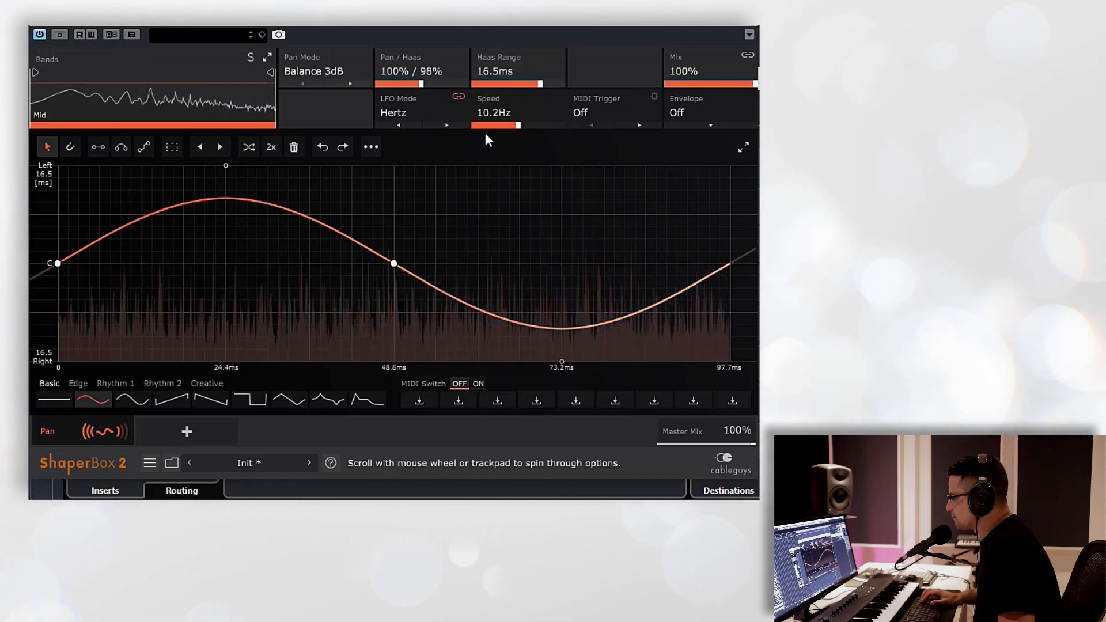
mouse_move(511, 127)
left_mouse_down()
mouse_move(511, 144)
mouse_move(510, 98)
mouse_move(511, 138)
left_mouse_up()
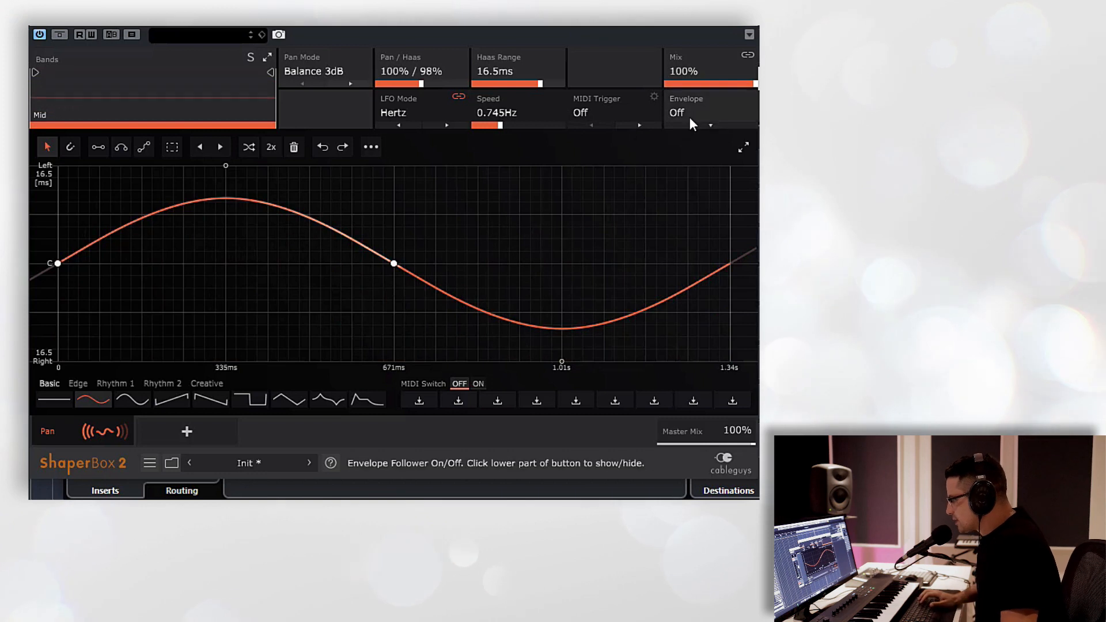
Turn on the Pan shaper's envelope follower to show its settings, and remove the Pan shaper
left_click(689, 116)
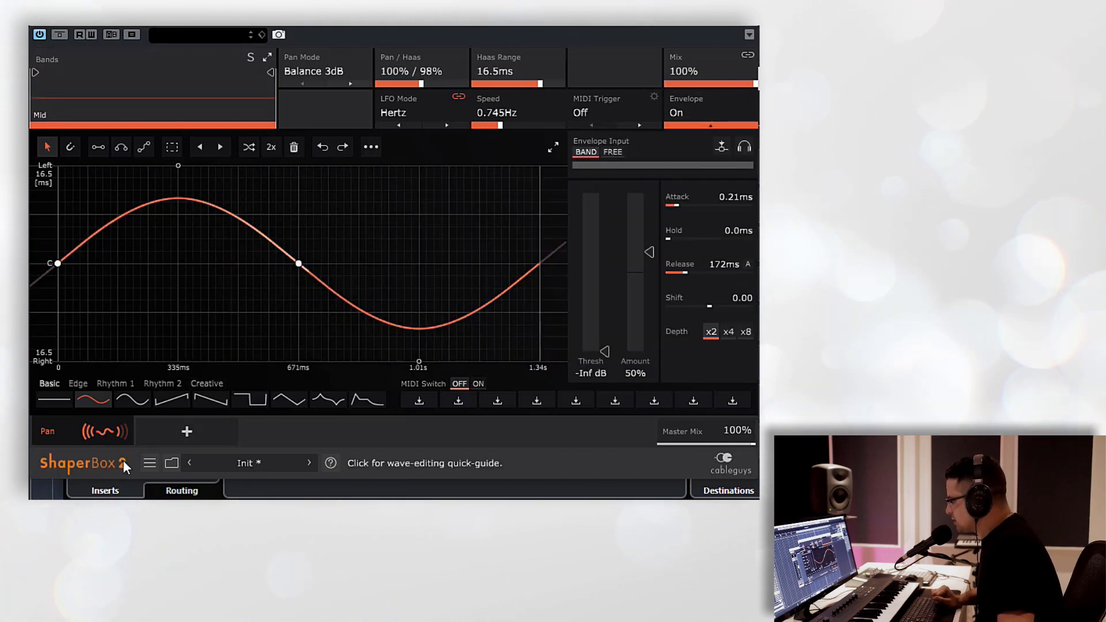
left_click(125, 429)
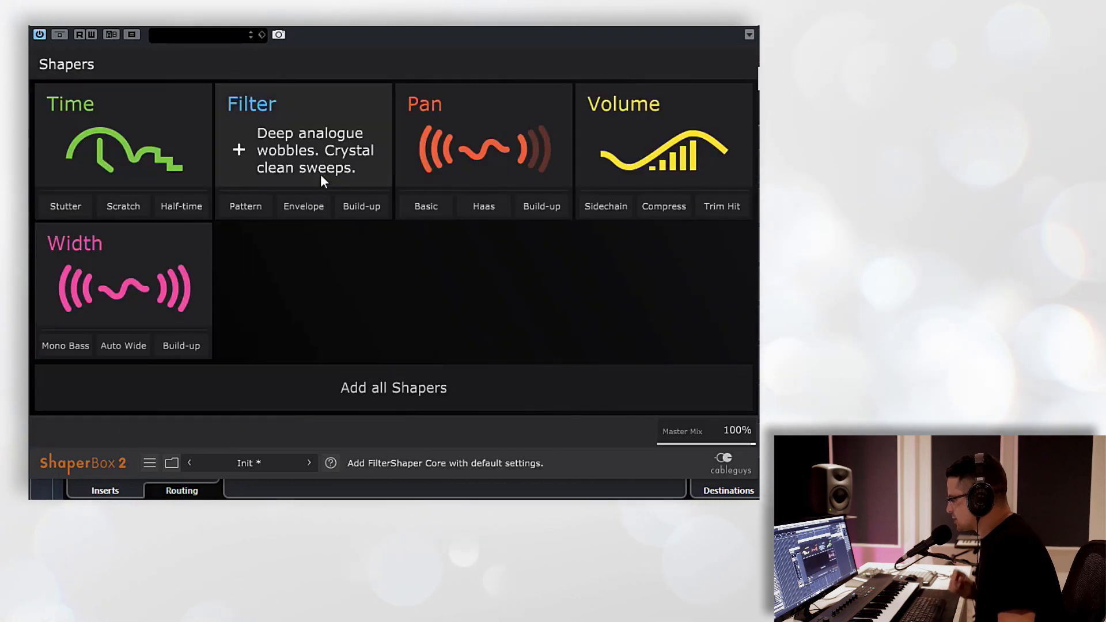
Add the Filter shaper with its envelope follower on and lower the flat cutoff line to about 1.06 kHz
left_click(320, 174)
left_click(682, 110)
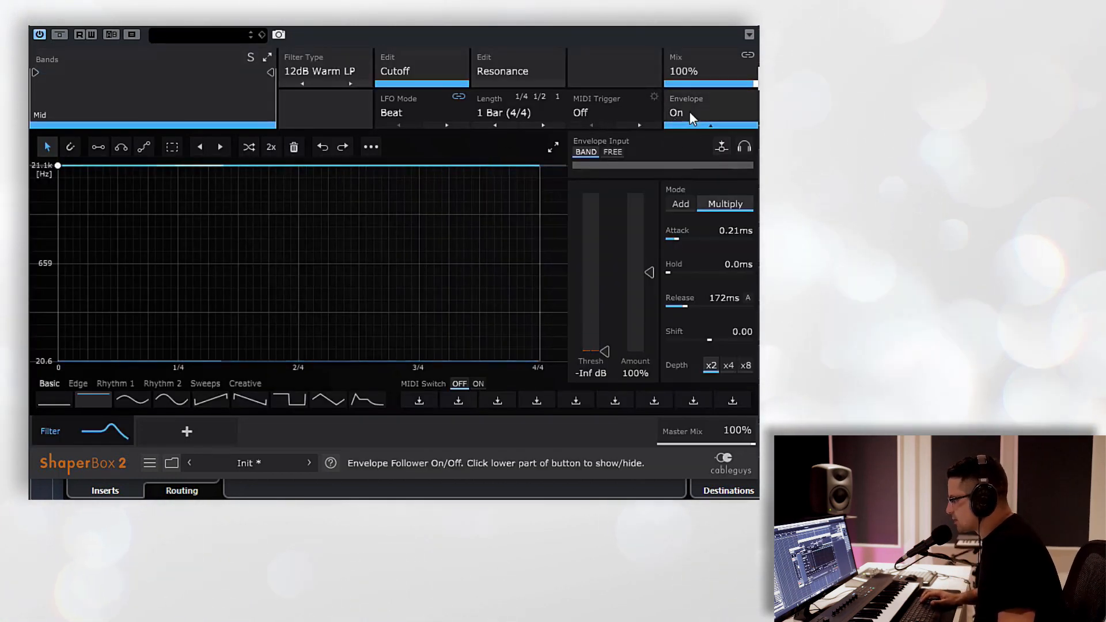
left_click_drag(61, 165, 59, 249)
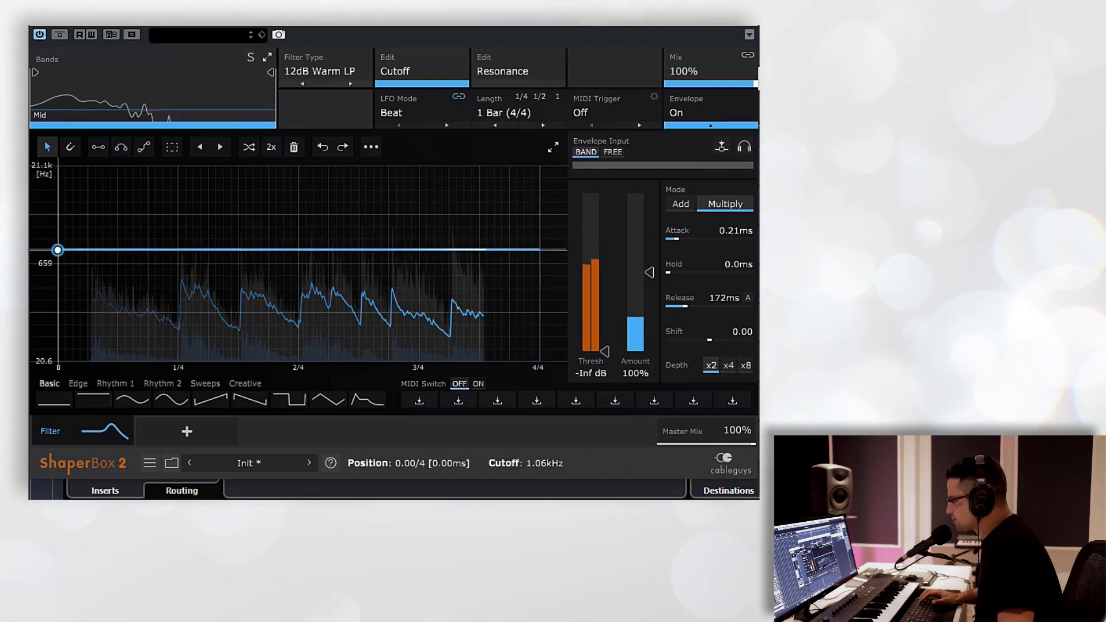
Set the envelope follower's threshold to -8.96 dB and its amount to 200% during playback
left_click_drag(604, 353, 604, 282)
left_click_drag(649, 242, 655, 227)
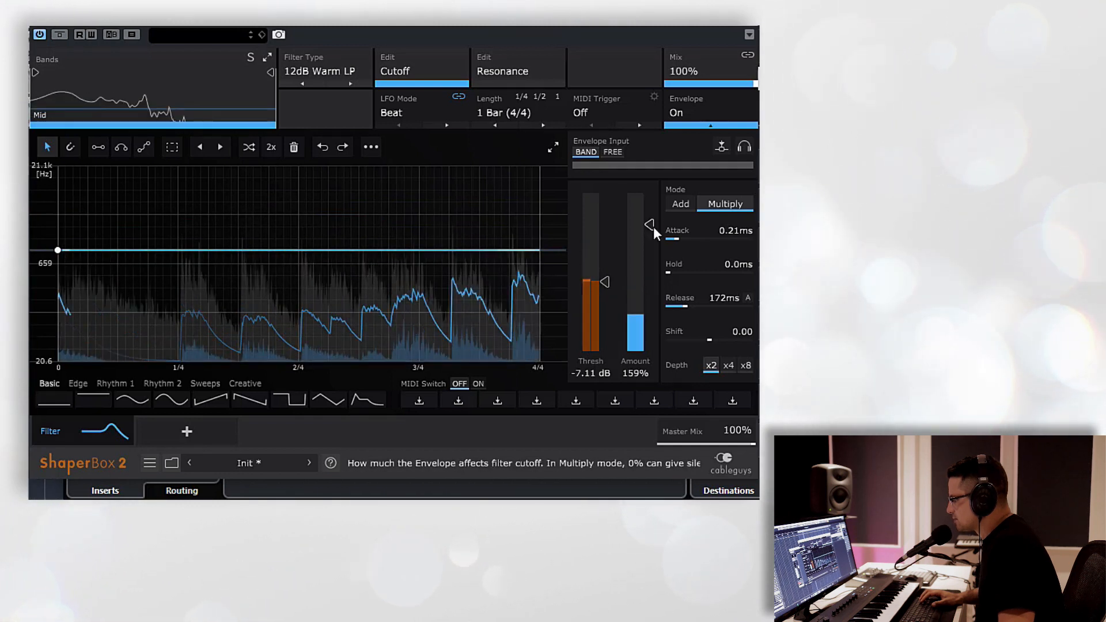
left_click_drag(612, 283, 613, 286)
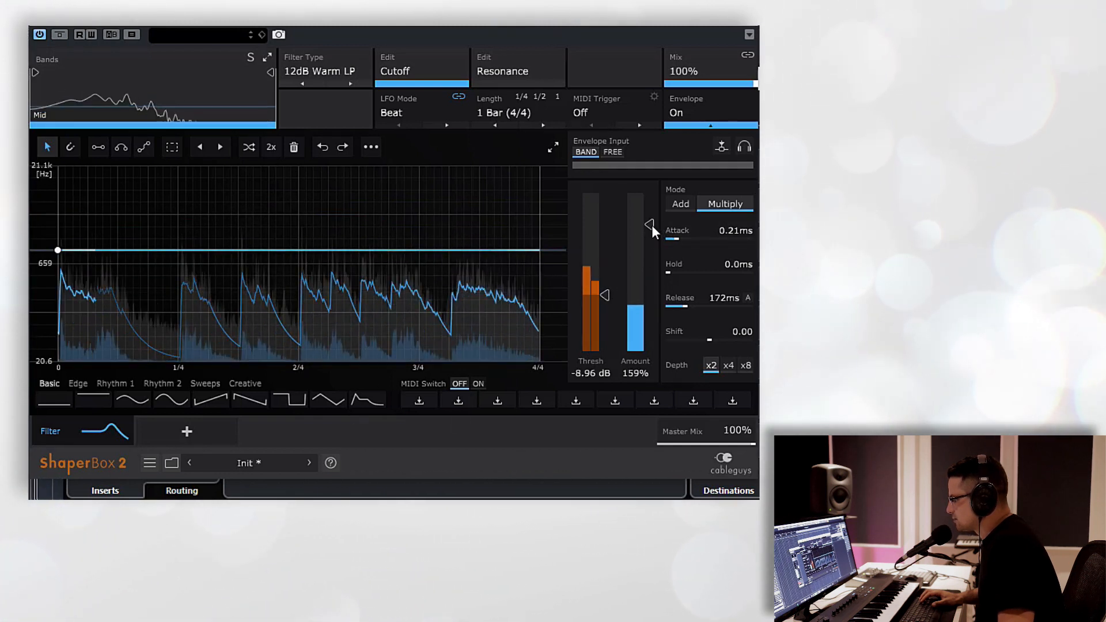
left_click_drag(651, 226, 651, 194)
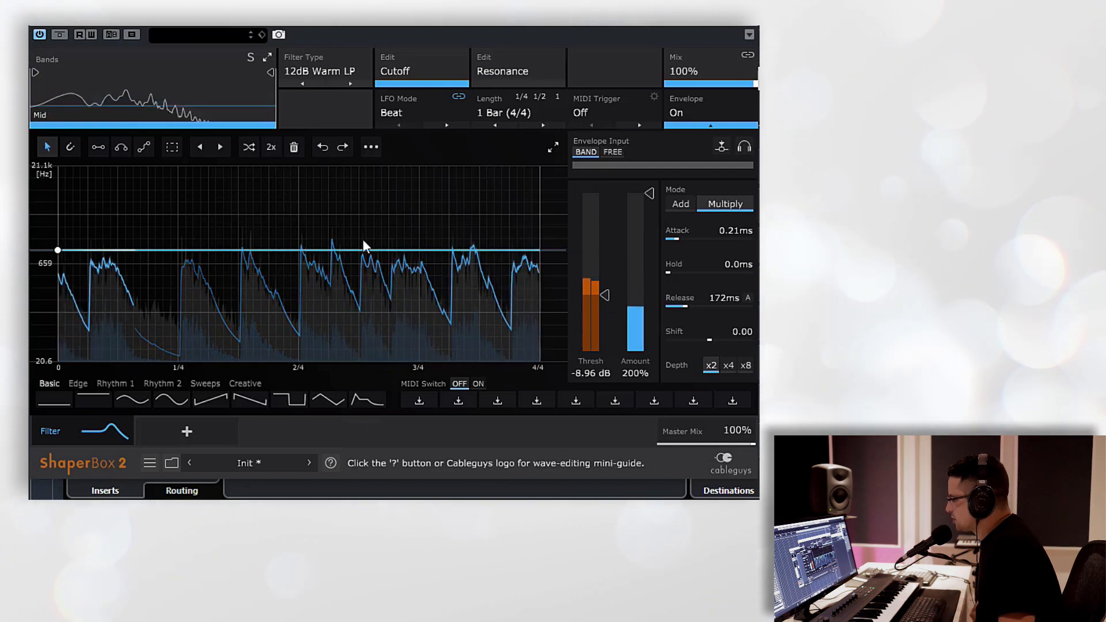
Load the deeper sine wave for the filter cutoff and turn off the envelope follower
left_click(179, 400)
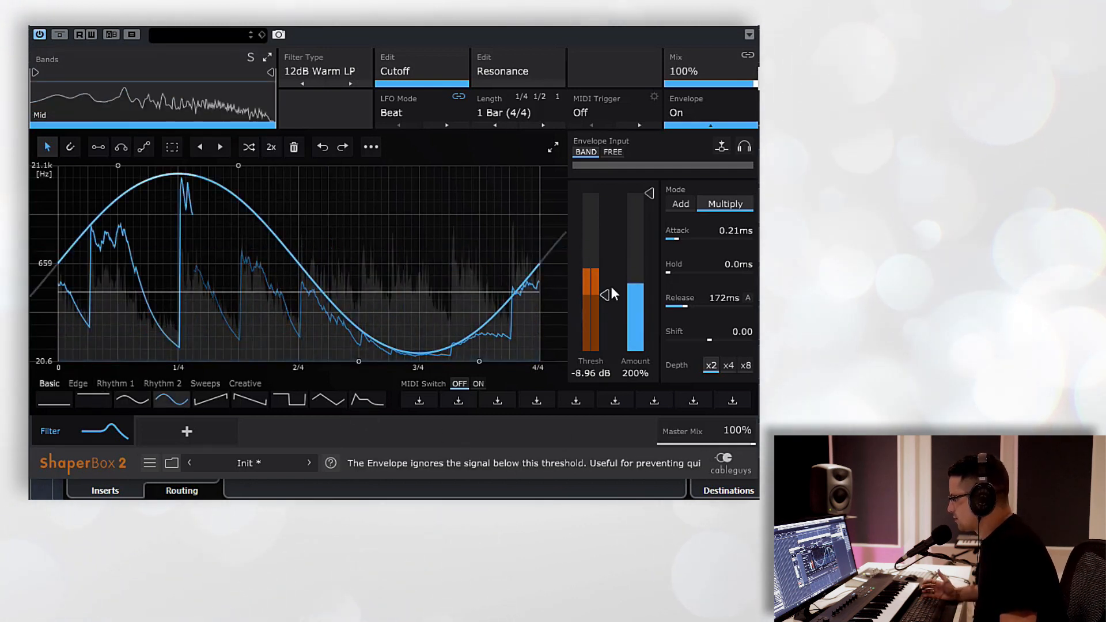
left_click(676, 115)
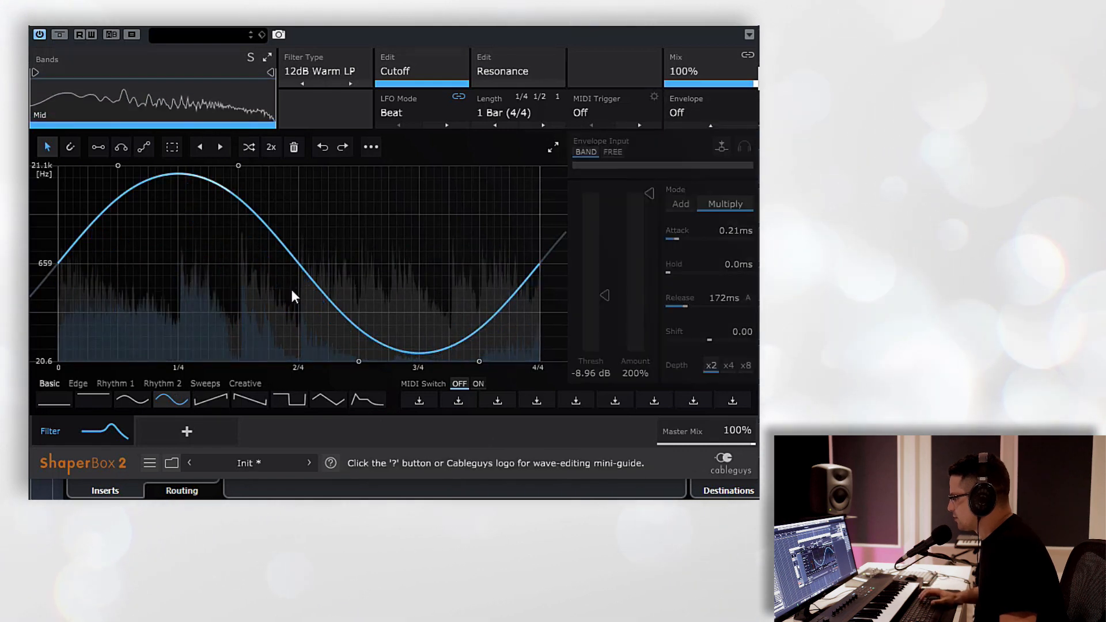
Set the filter type to 6-Peak Phaser and load the deeper sine wave for the cutoff after trying the decaying envelope shape
left_click(326, 66)
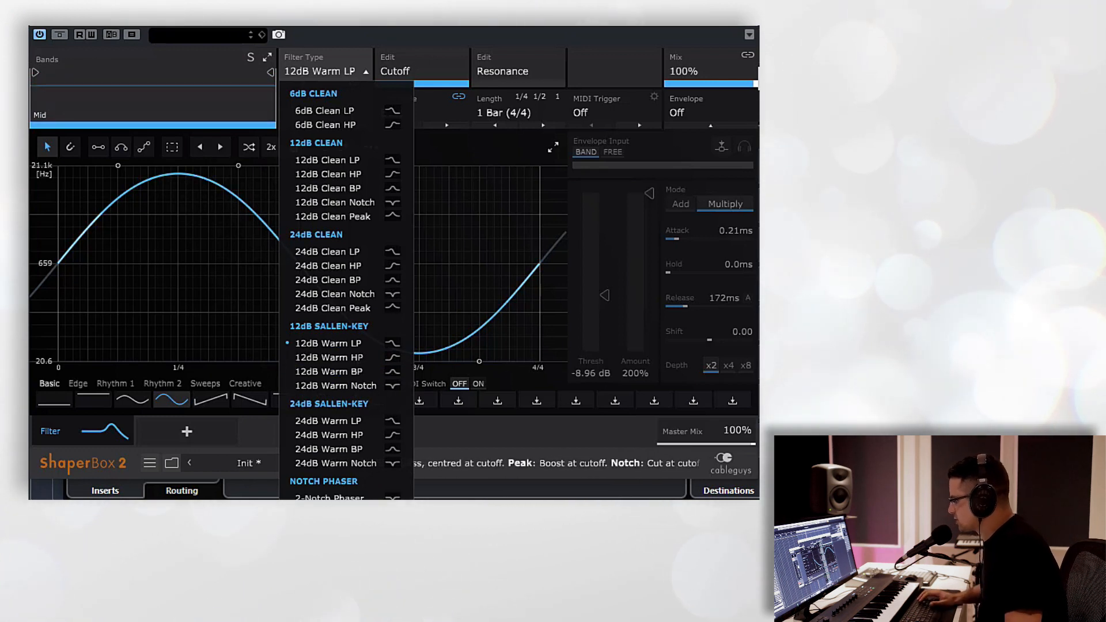
left_click(326, 575)
left_click(357, 401)
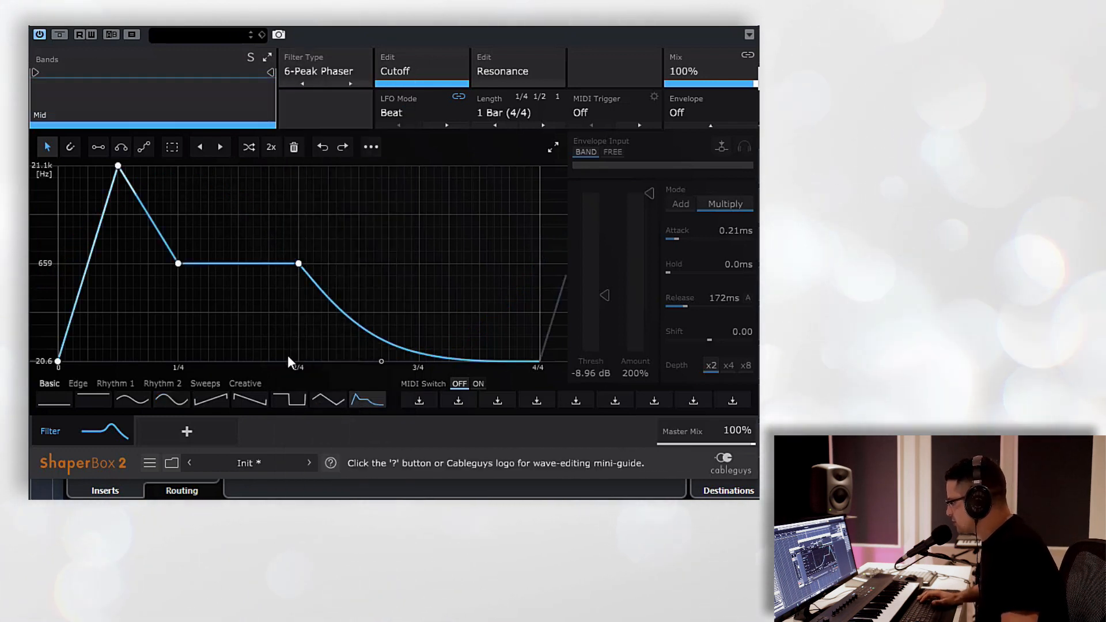
left_click(220, 397)
left_click(171, 399)
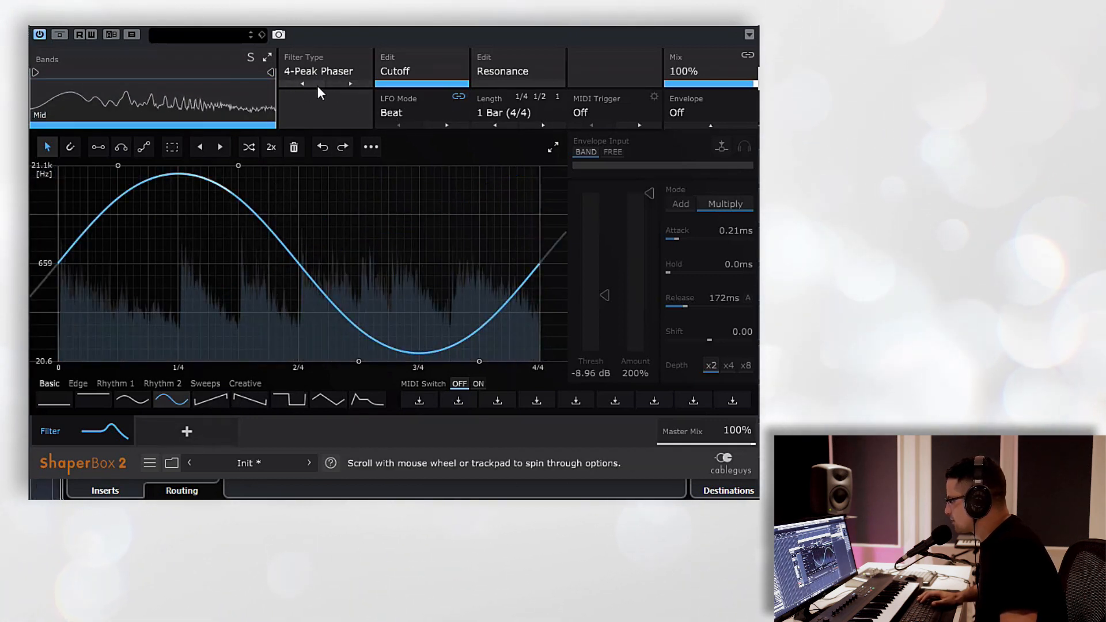
Audition the 8-Peak Phaser with a rising ramp, and switch to the shallower sine wave with the 6-Notch Phaser
scroll(338, 84, "down", 1)
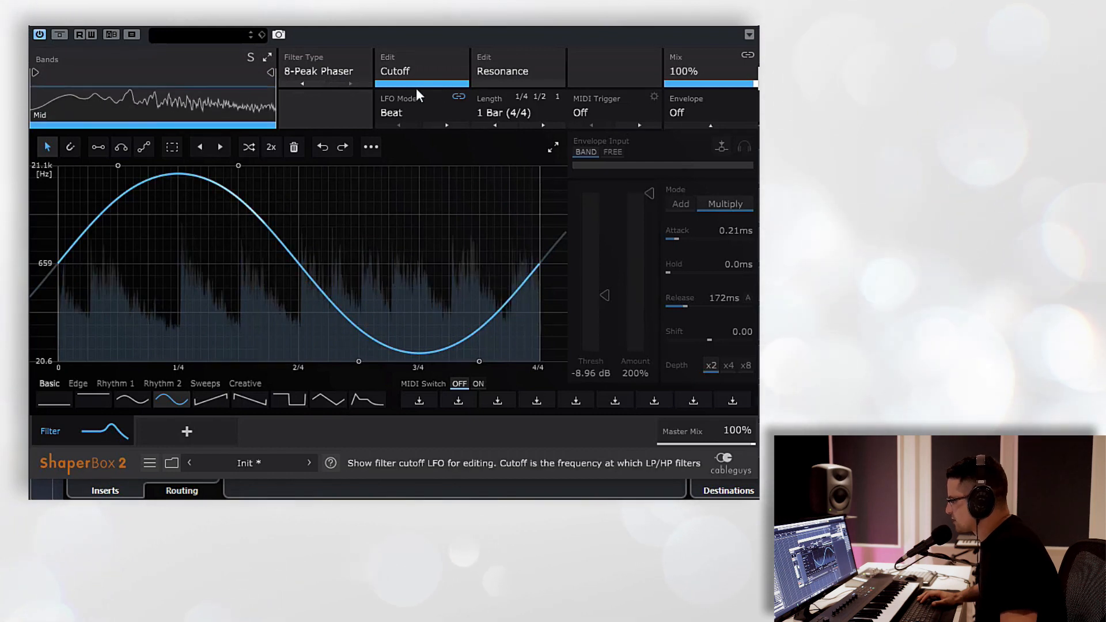
left_click(192, 406)
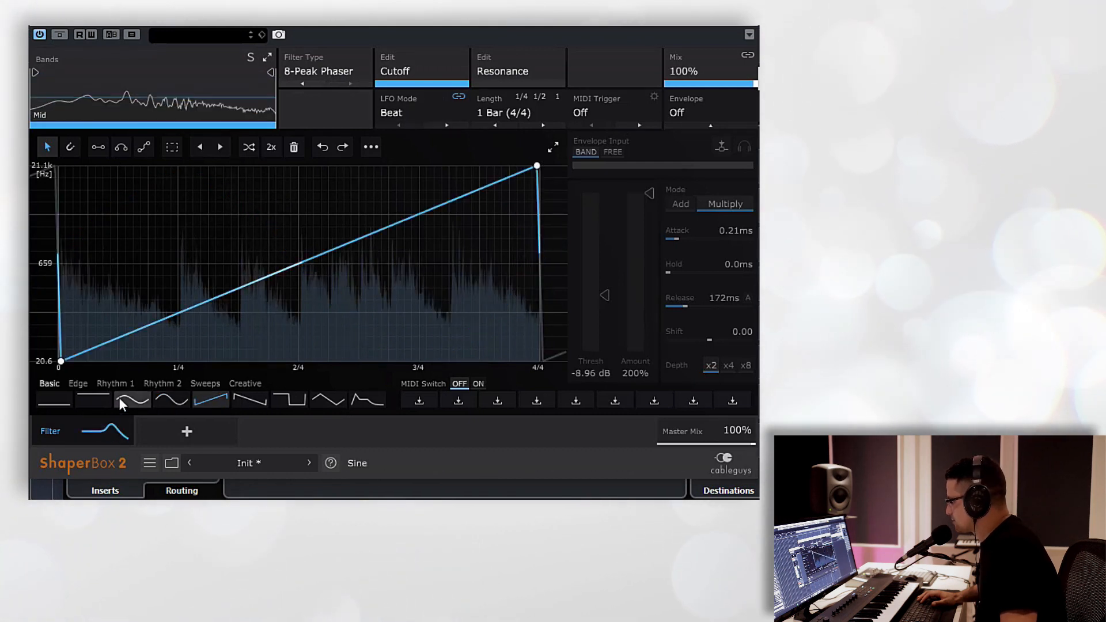
left_click(120, 398)
scroll(296, 81, "up", 3)
scroll(296, 81, "up", 2)
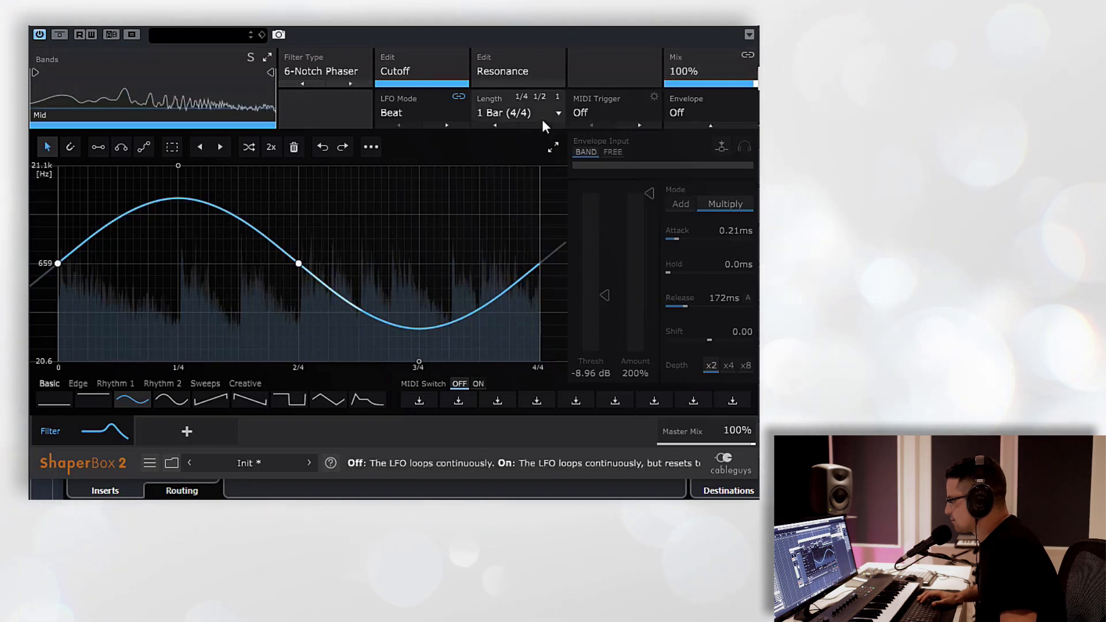
Edit the filter's resonance LFO and load the fourth Rhythm 2 wave for it
left_click(501, 81)
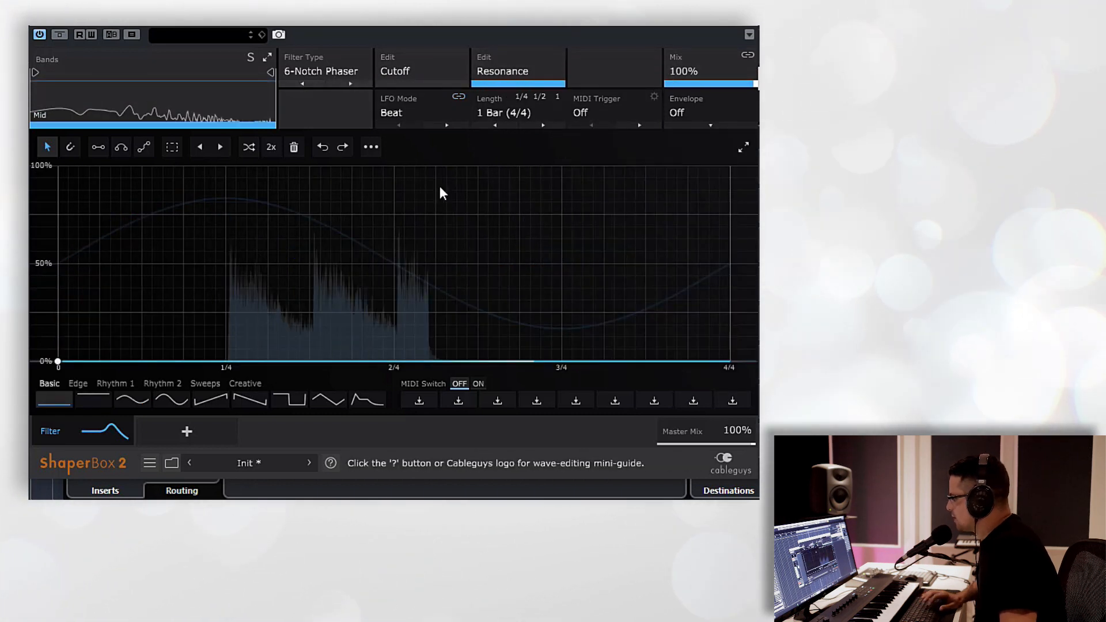
left_click(163, 383)
left_click(172, 399)
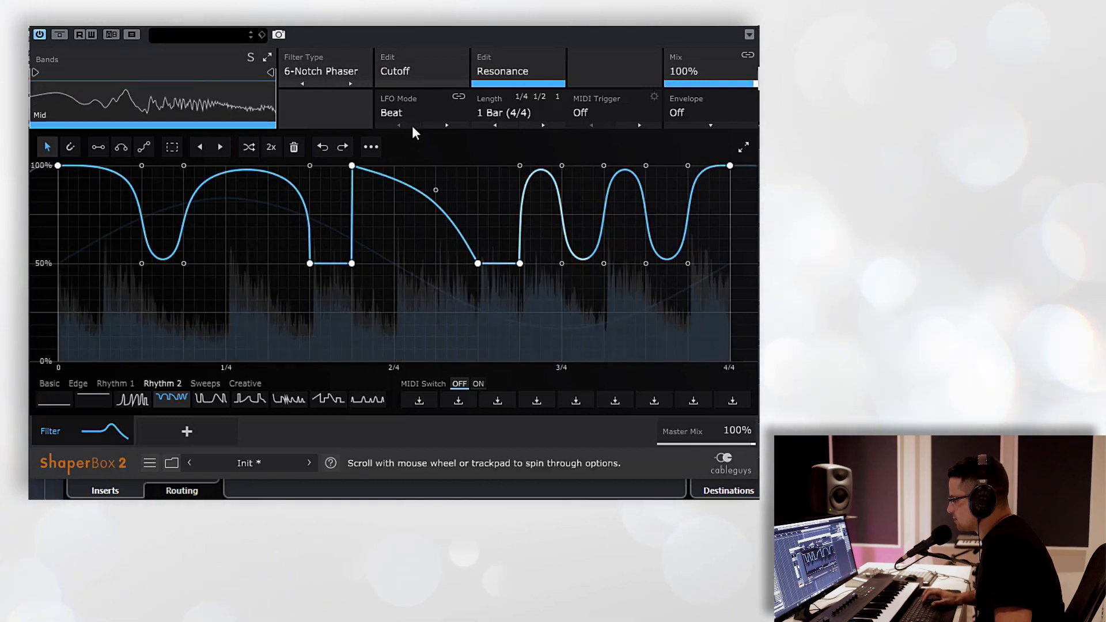
Set the filter LFO mode to Hertz at 0.258 Hz, stop playback and remove the Filter shaper
left_click(440, 125)
left_click_drag(495, 114, 495, 187)
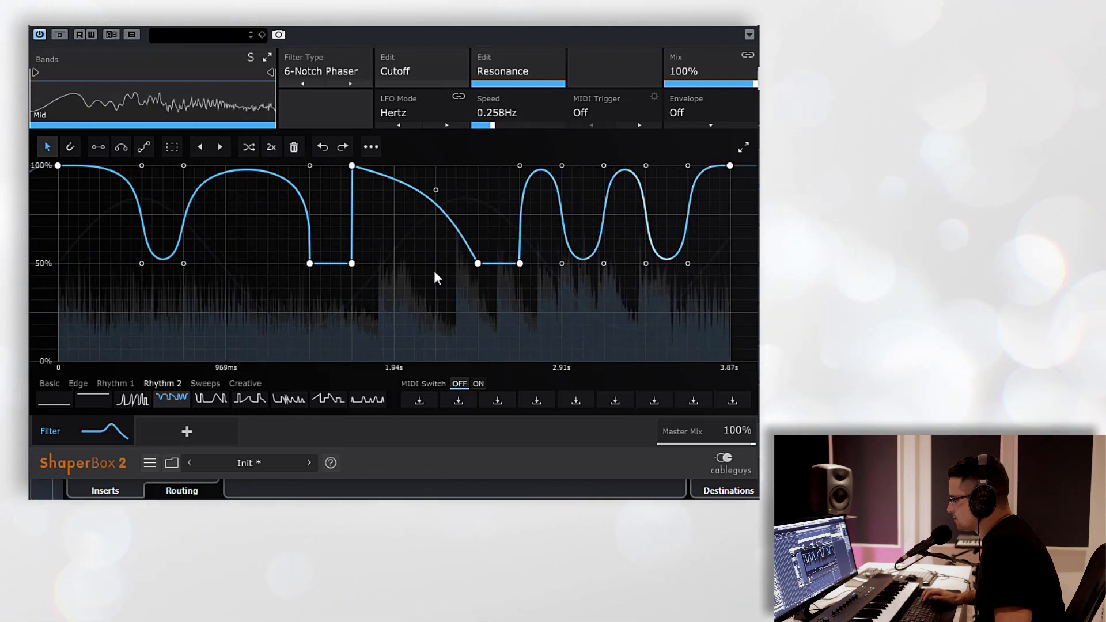
key("space")
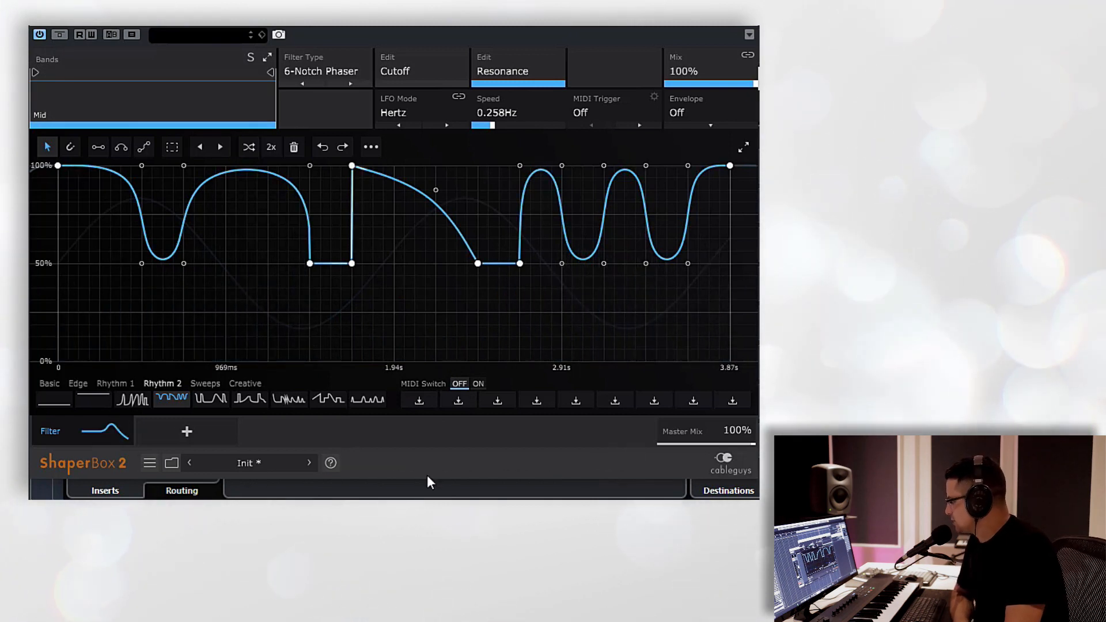
left_click(126, 428)
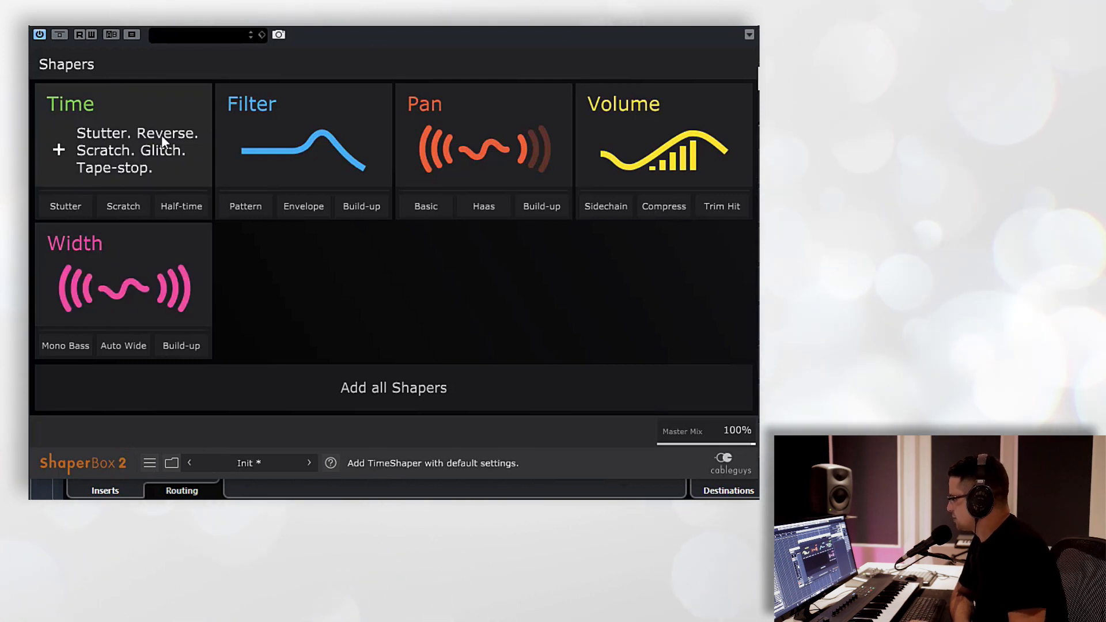
Add the Width shaper, load the rising ramp from mono to 200% width, and remove the shaper
left_click(123, 290)
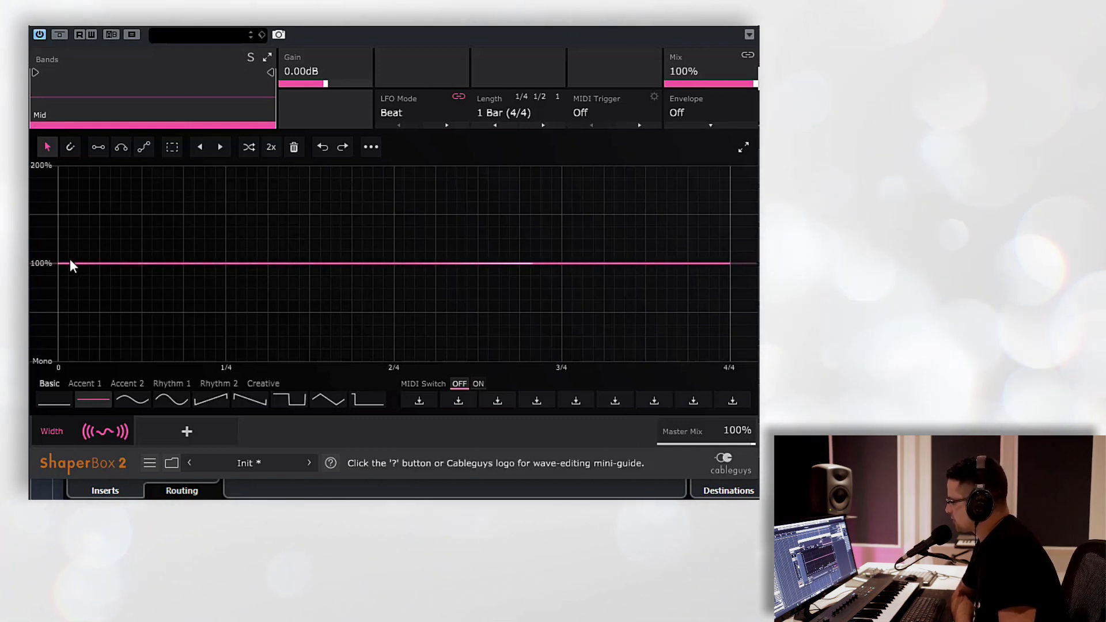
left_click(213, 399)
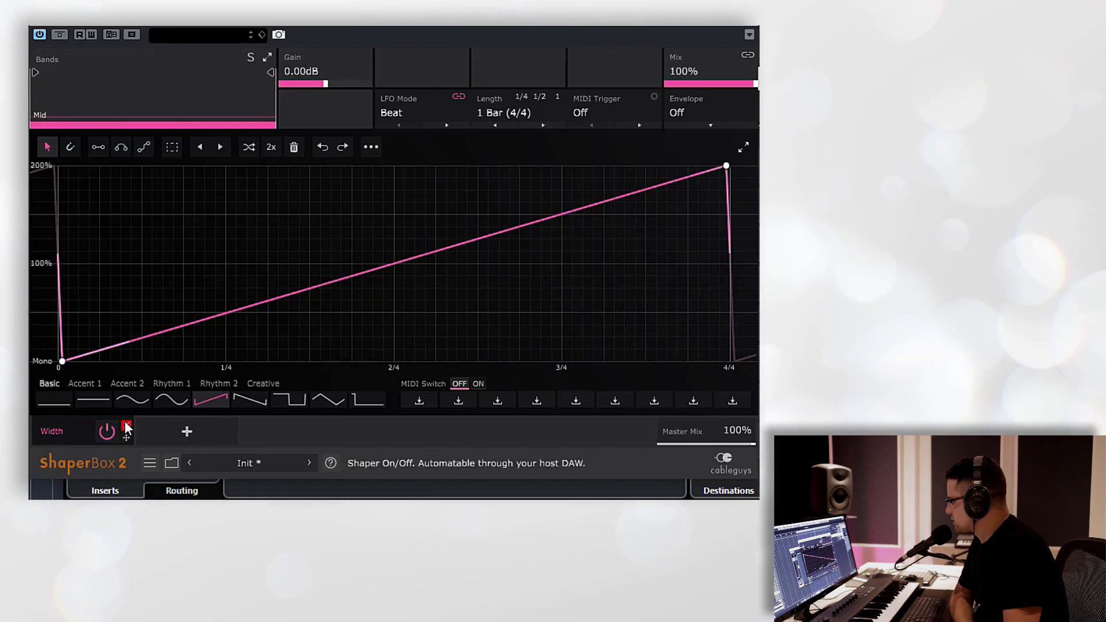
left_click(126, 428)
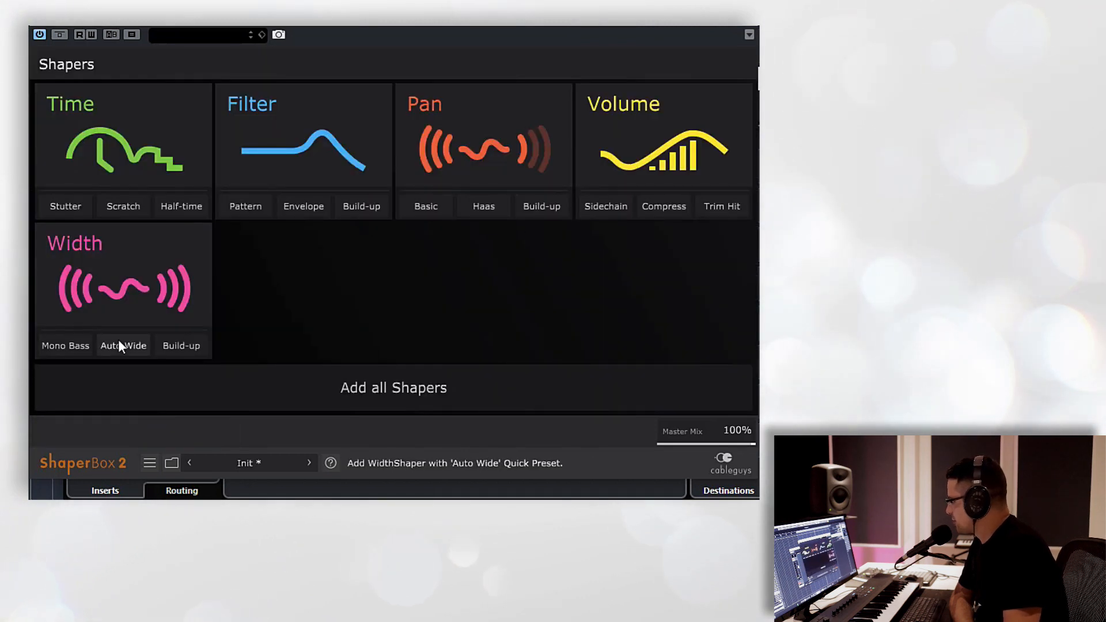
Add the Width shaper with the Mono Bass preset, inspect its high and low bands, and remove it
left_click(66, 348)
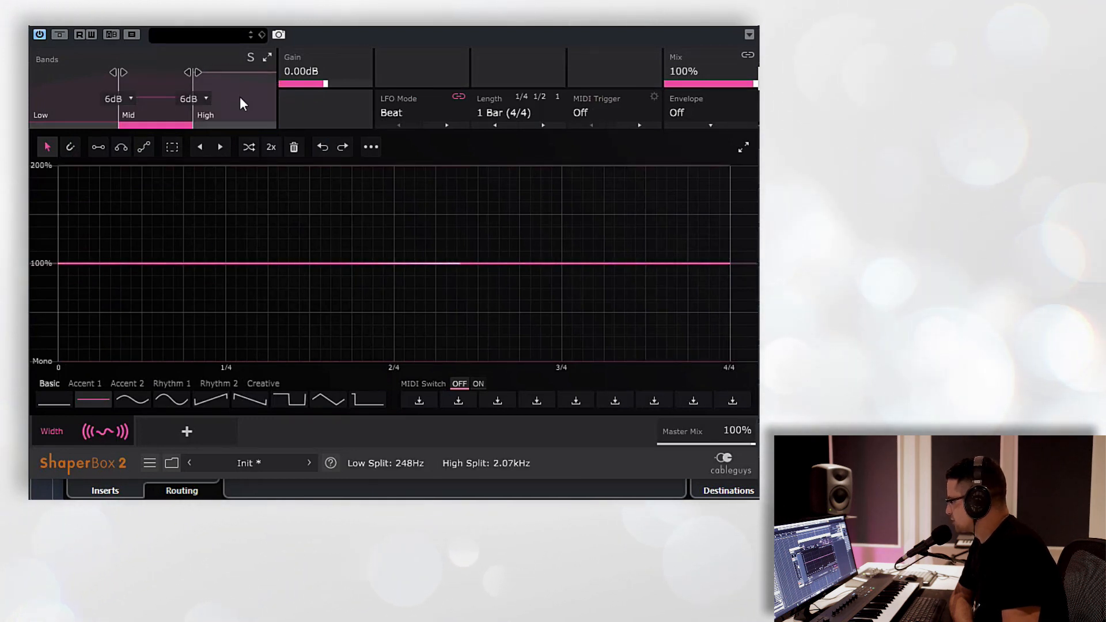
left_click(240, 100)
mouse_move(254, 92)
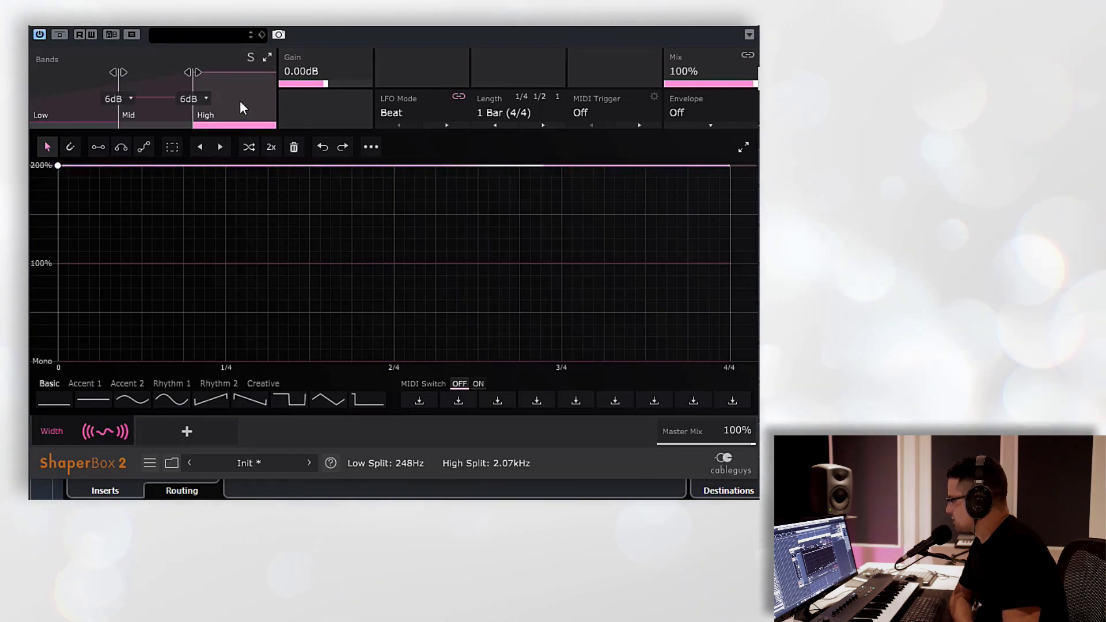
left_click(67, 103)
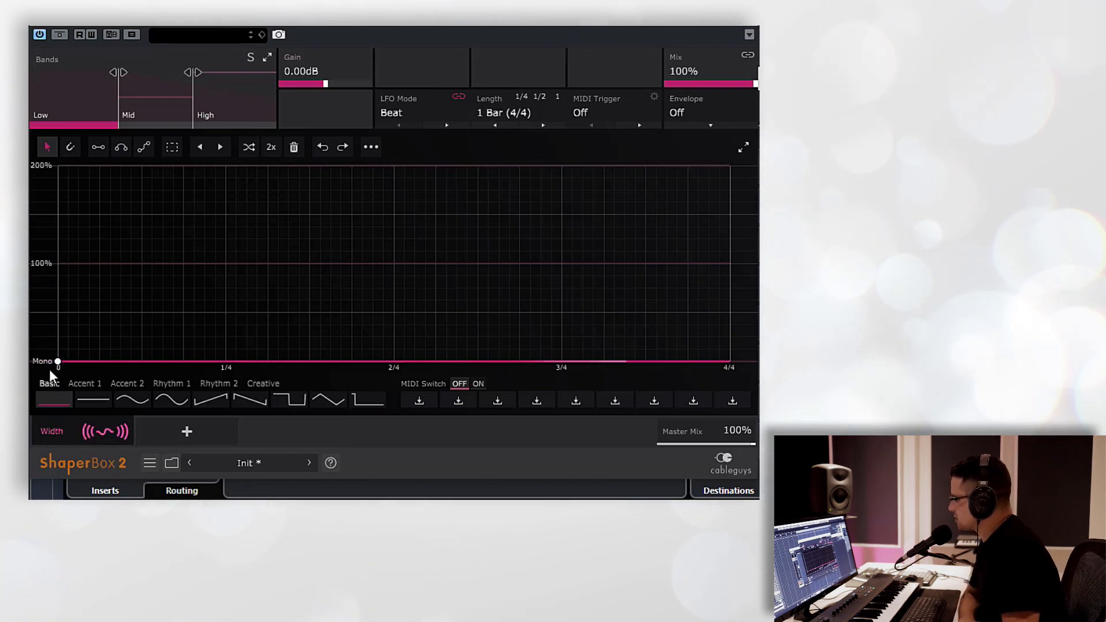
mouse_move(56, 363)
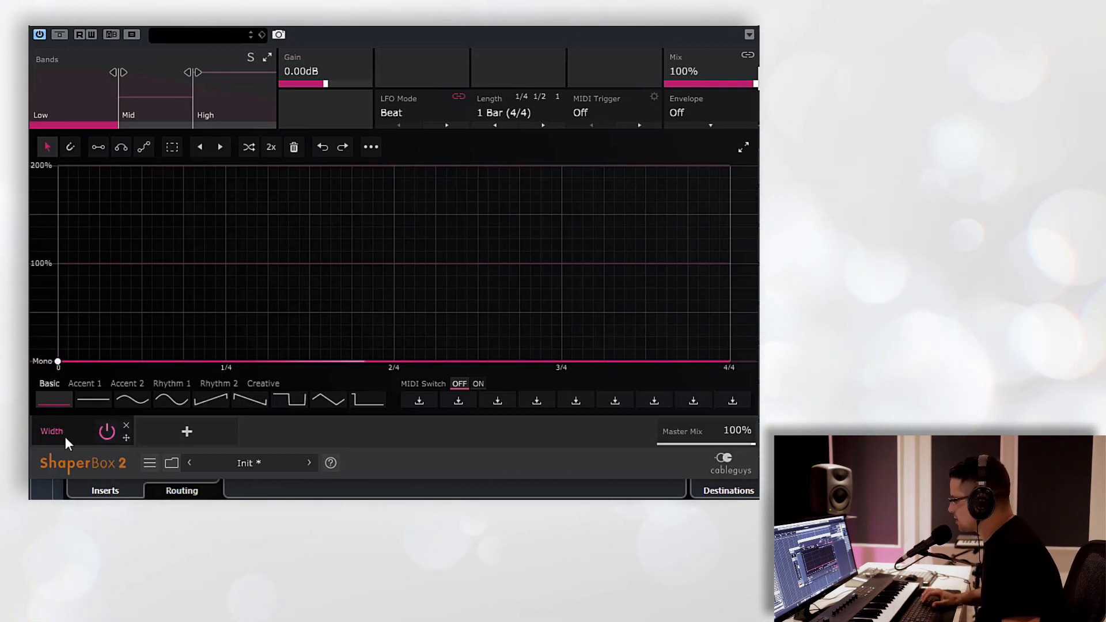
left_click(126, 426)
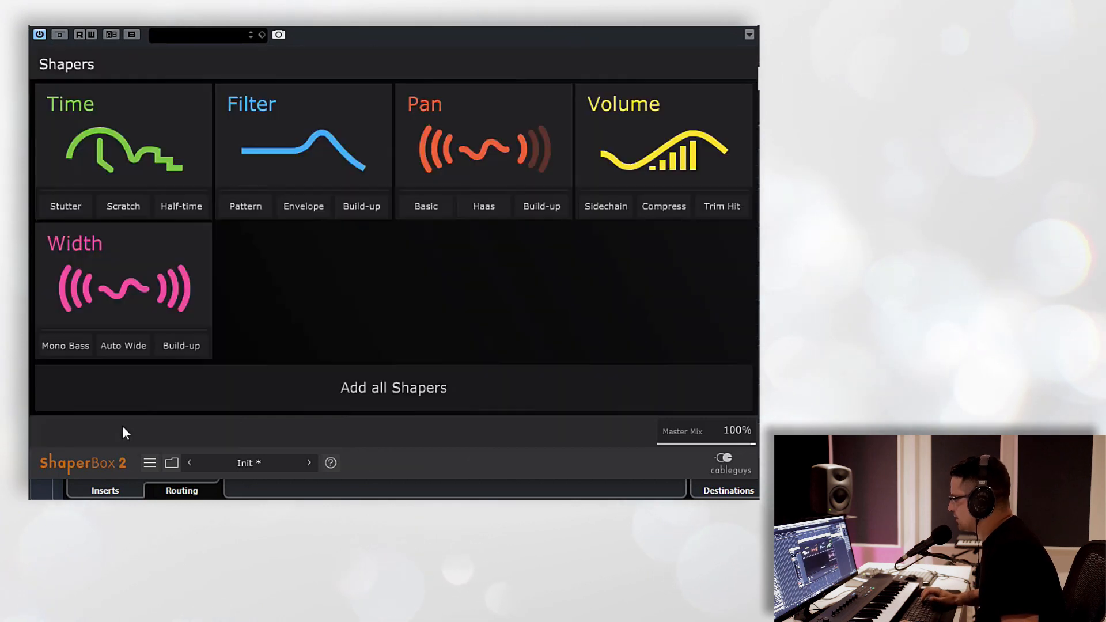
Add the Time shaper and, during playback, try out the time offset of the wave's first point
left_click(130, 116)
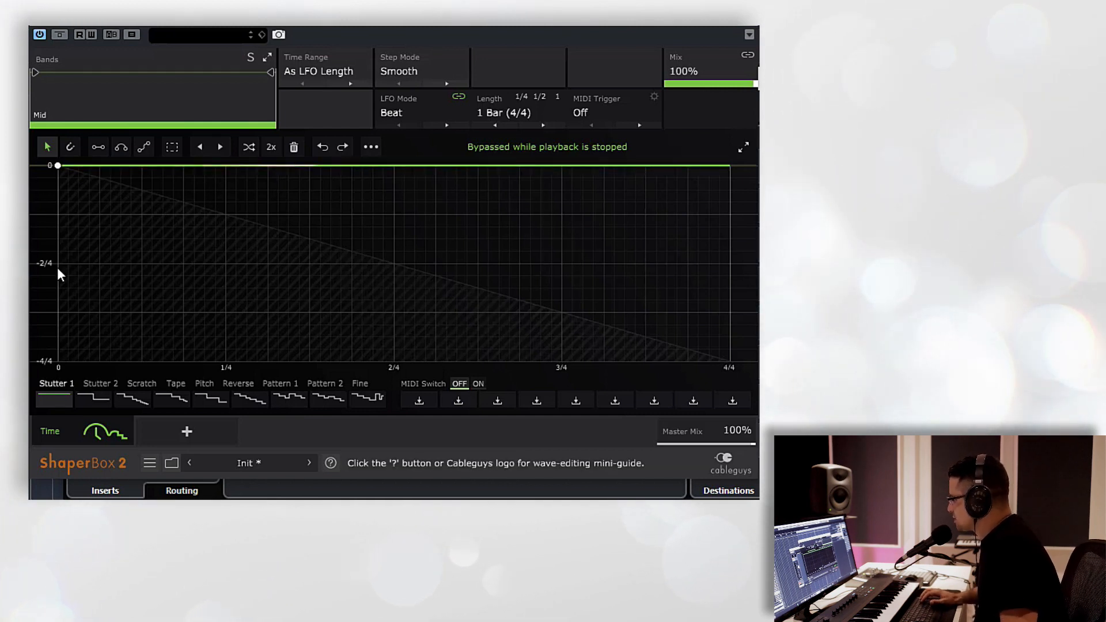
key("space")
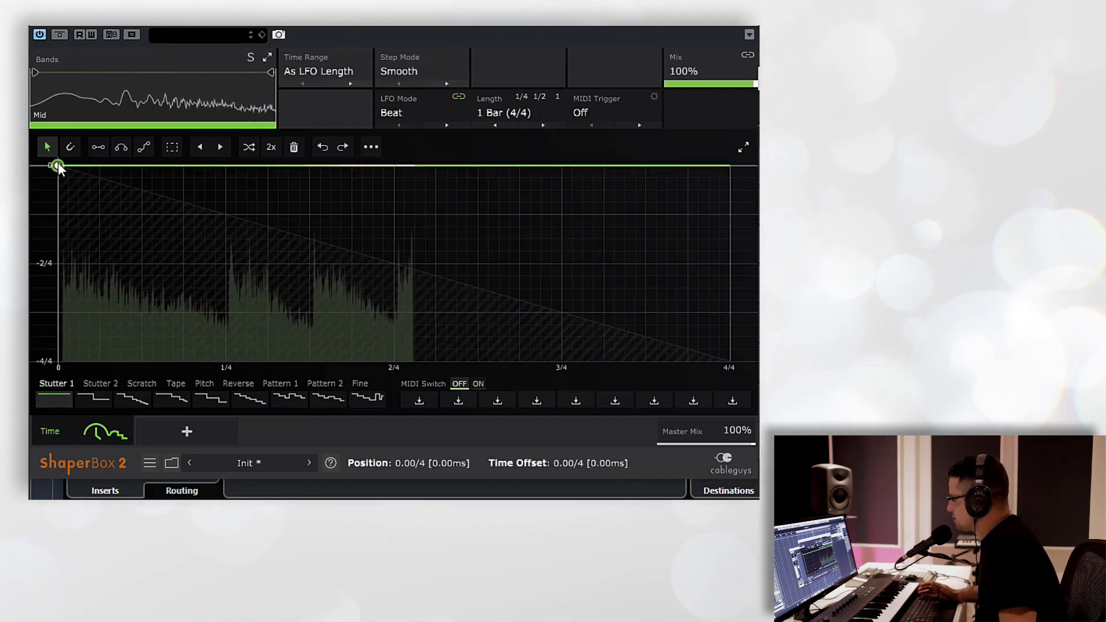
mouse_move(57, 165)
left_mouse_down()
mouse_move(58, 339)
mouse_move(57, 165)
left_mouse_up()
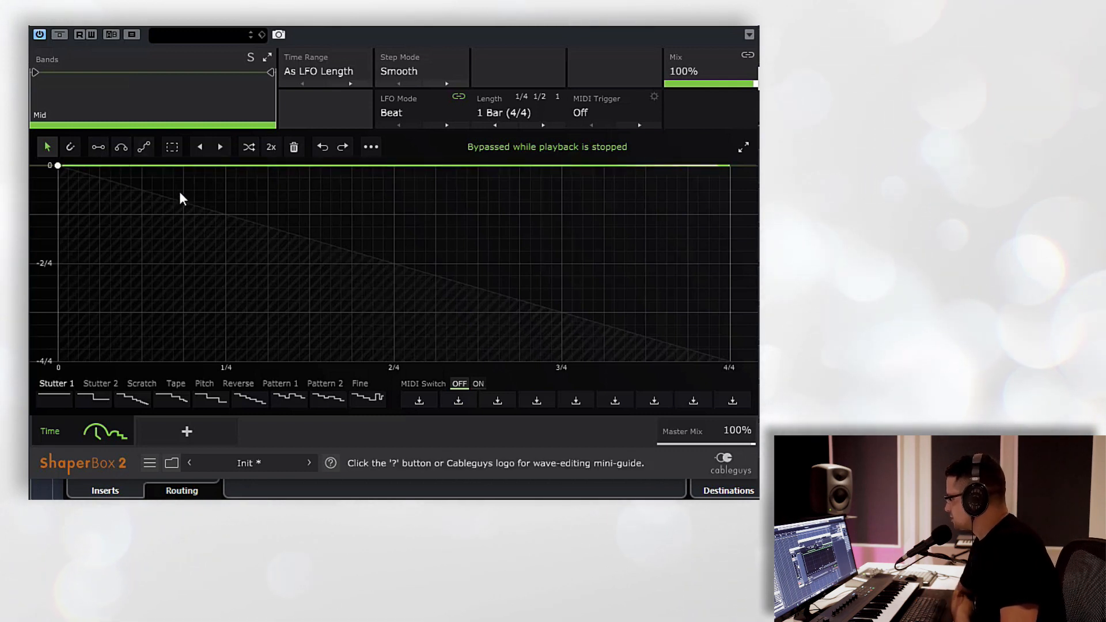
Load the Stutter 1 wave that repeats the first half of the bar and audition it
left_click(94, 398)
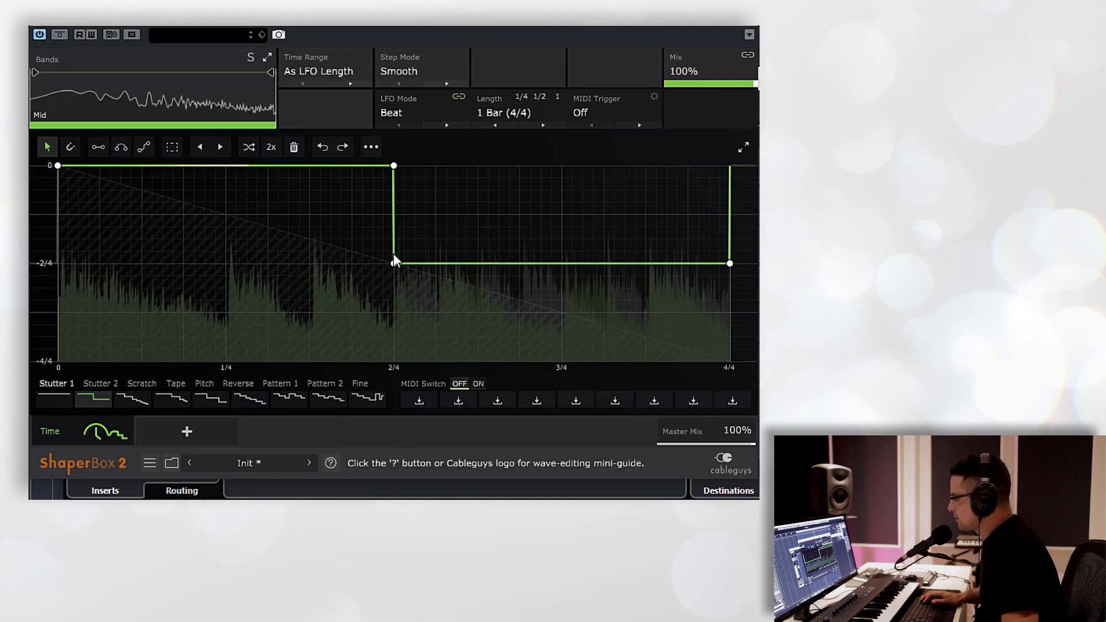
key("space")
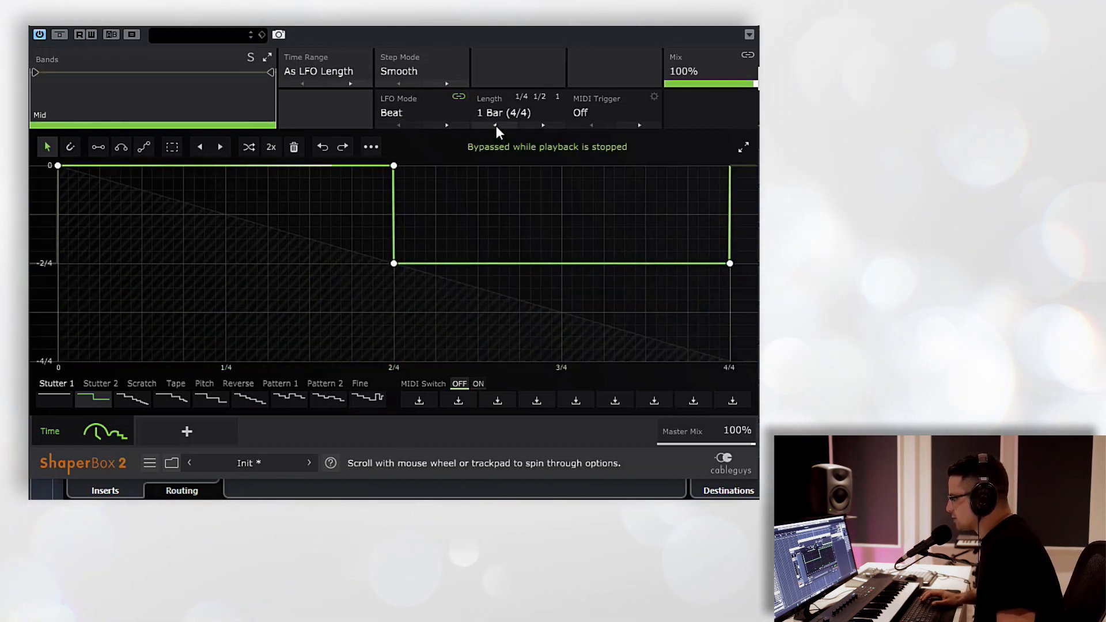
key("space")
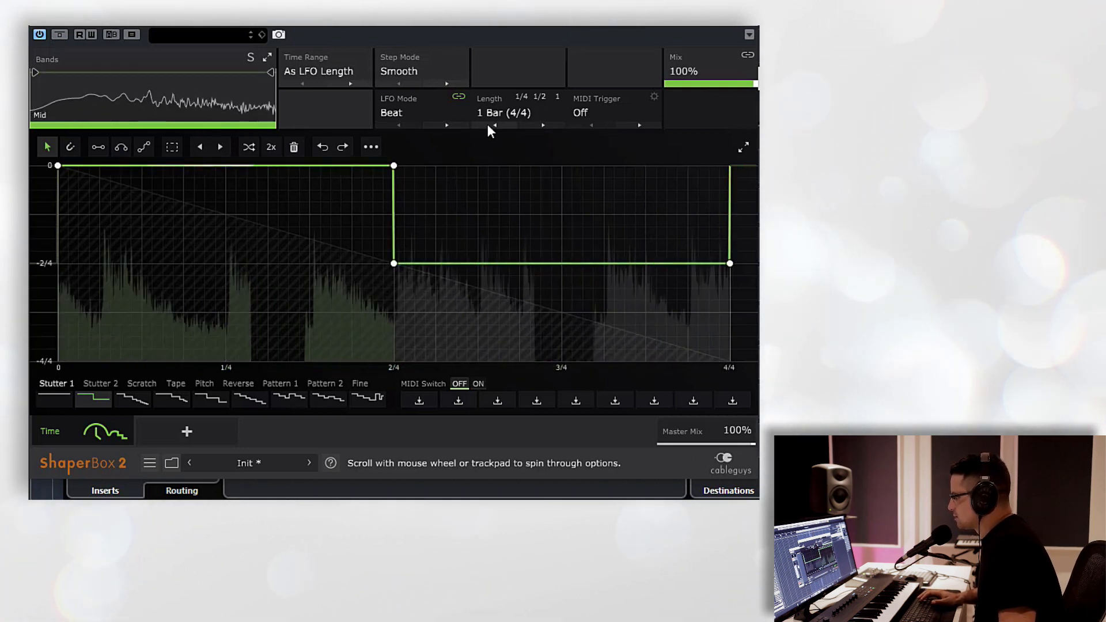
Shorten the Time shaper's LFO length in stages during playback, and set it to 1/2d (3/4)
scroll(488, 123, "down", 1)
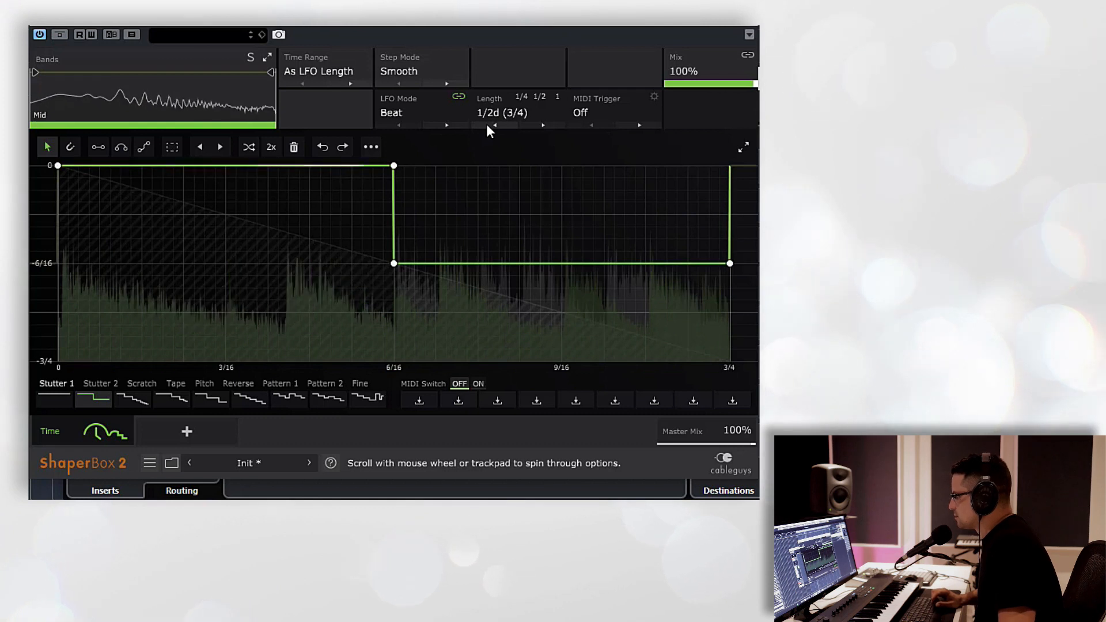
scroll(486, 123, "down", 1)
left_click(493, 126)
left_click(540, 126)
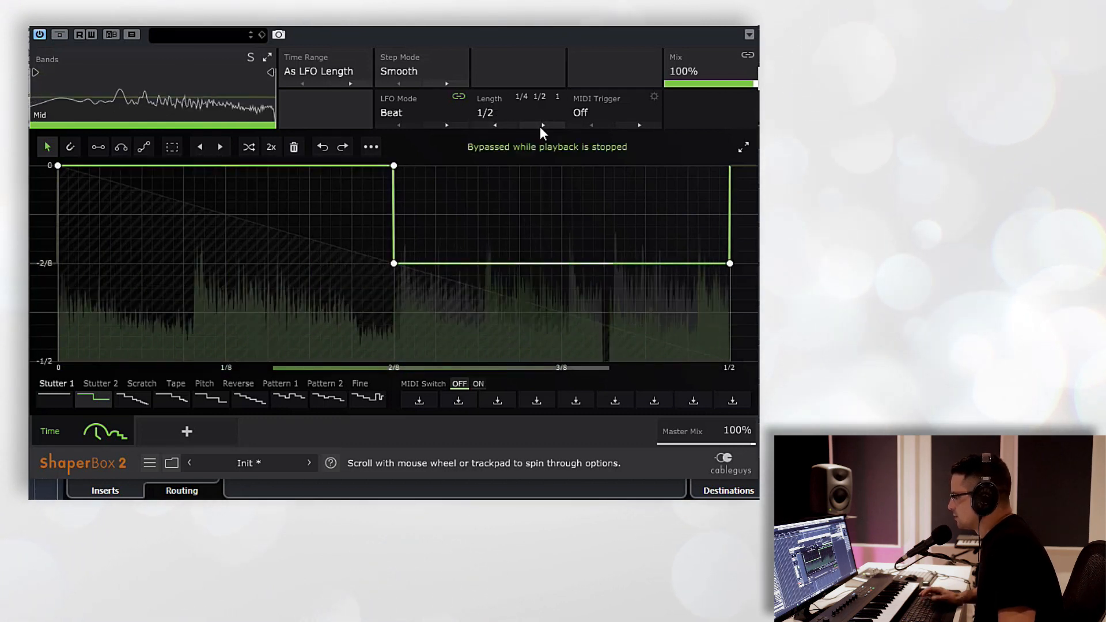
left_click(540, 126)
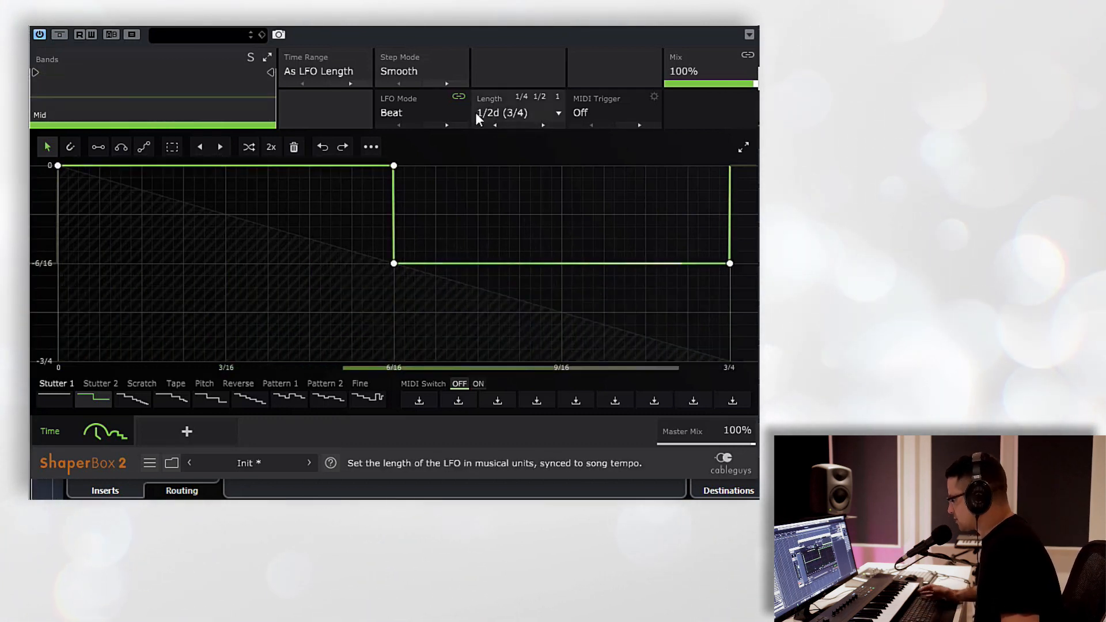
Audition the Time shaper's current wave, load the Syncopes 8 move wave, and start playback to hear it
key("space")
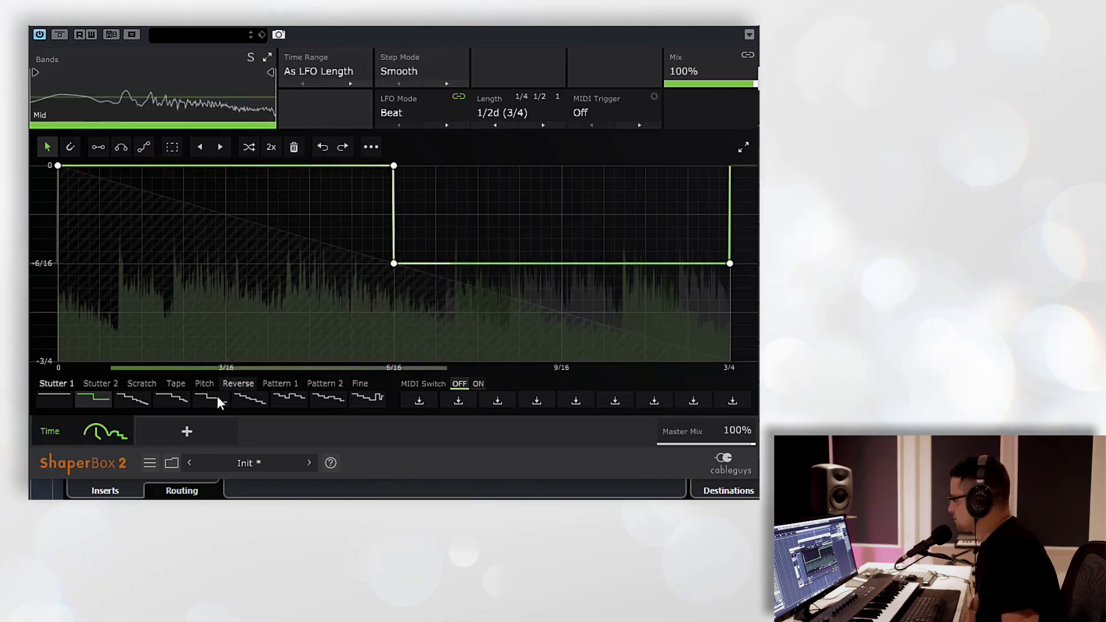
key("space")
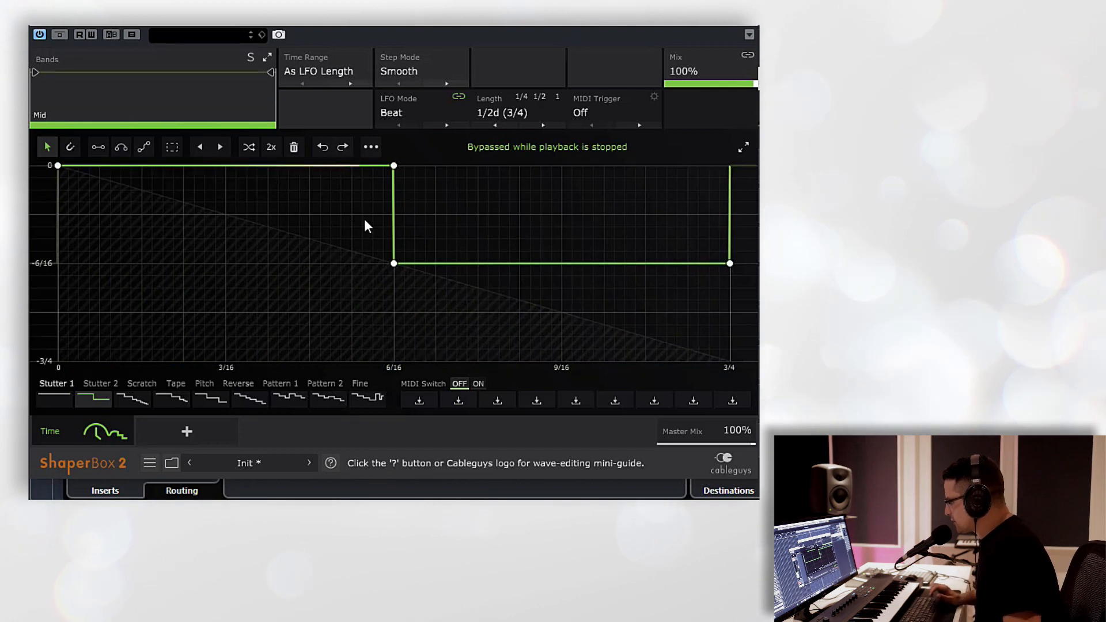
left_click(319, 402)
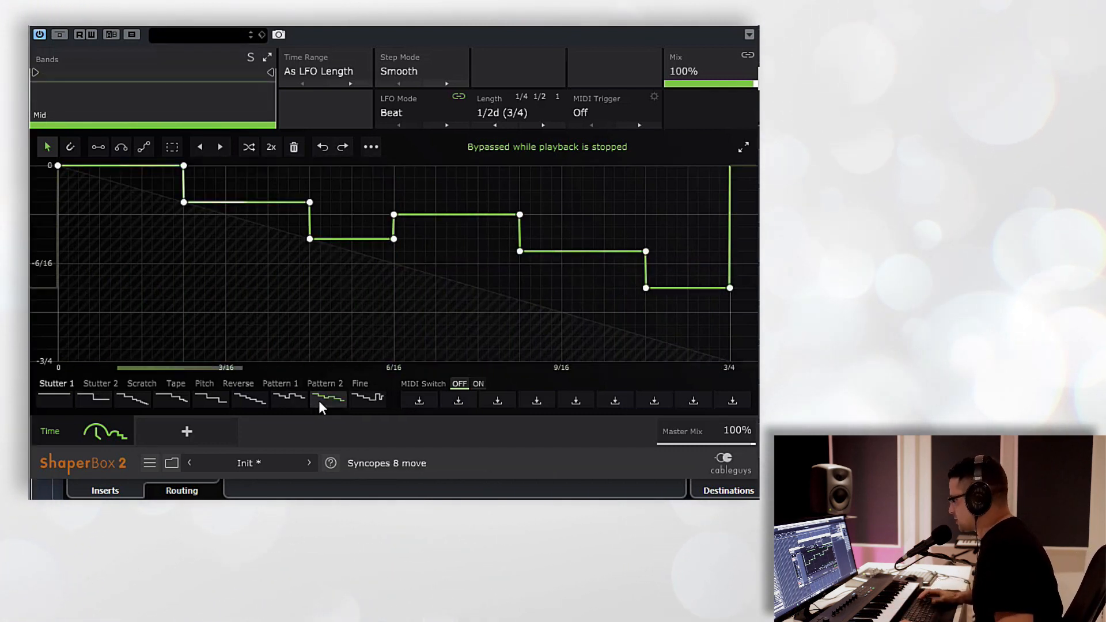
key("space")
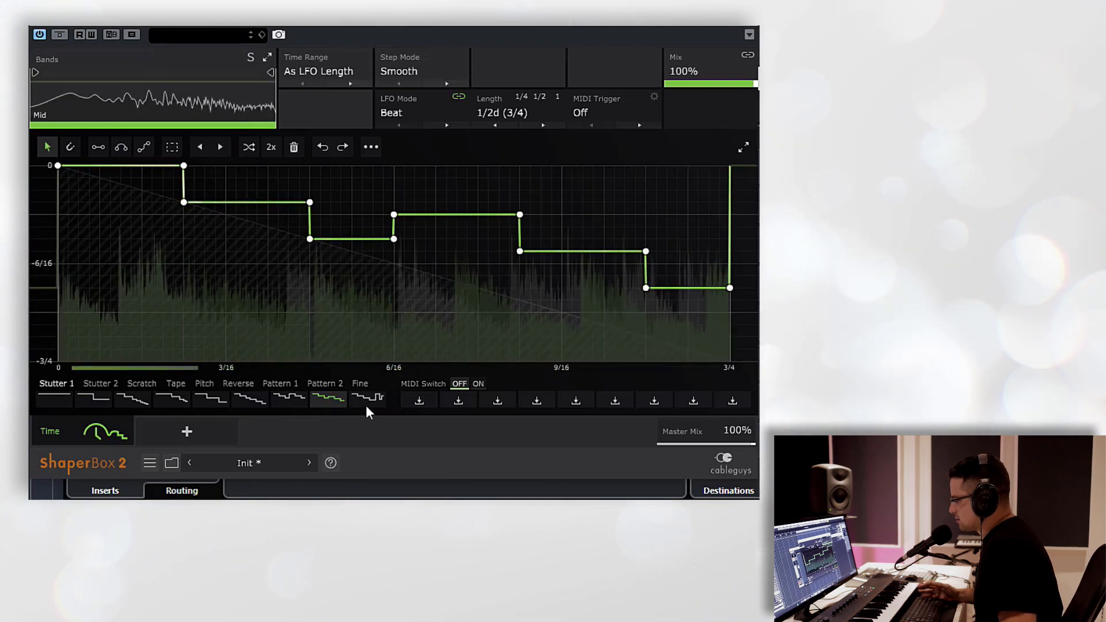
Load the Syncopes 8 double wave in the Time shaper, set its LFO length to 1 Bar (4/4), and stop playback
left_click(363, 403)
left_click(283, 397)
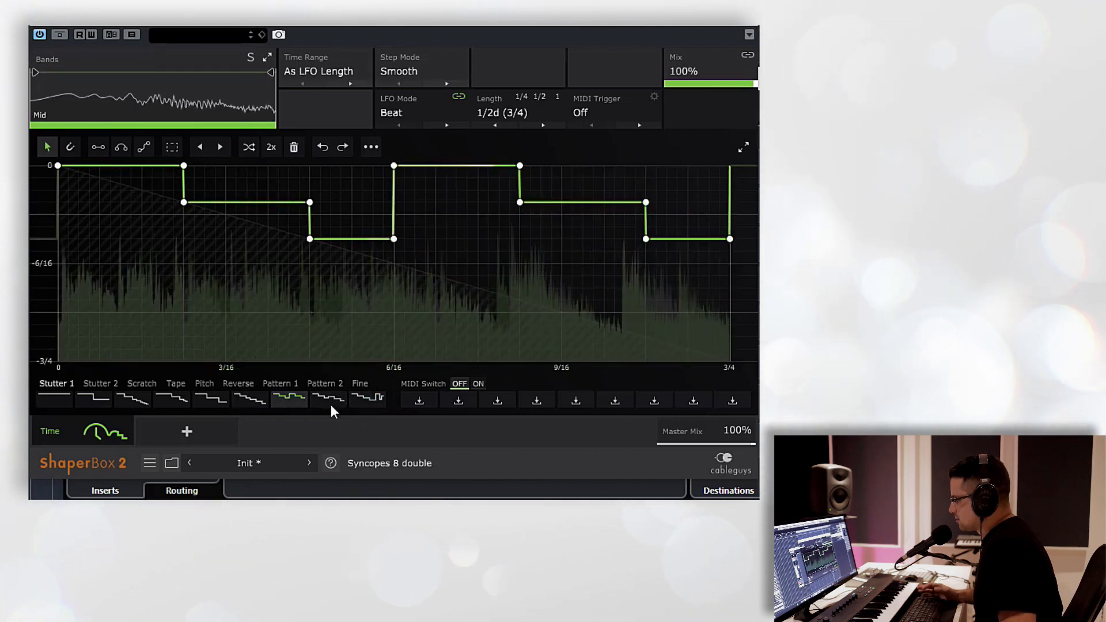
left_click(537, 125)
key("space")
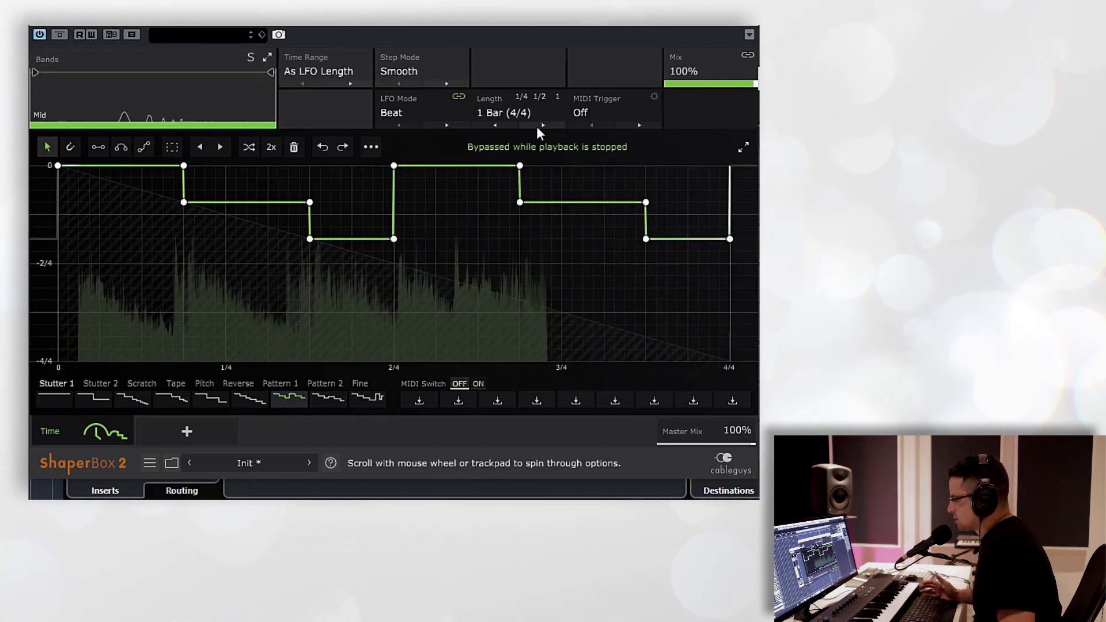
left_click(497, 123)
left_click(464, 125)
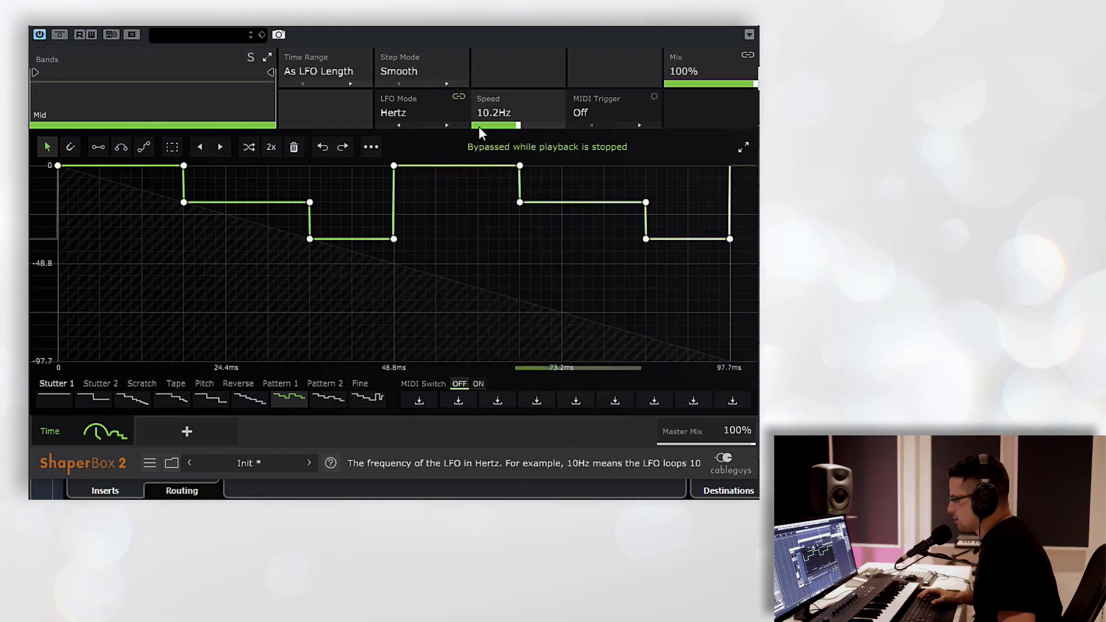
left_click(414, 108)
left_click(413, 108)
left_click(413, 123)
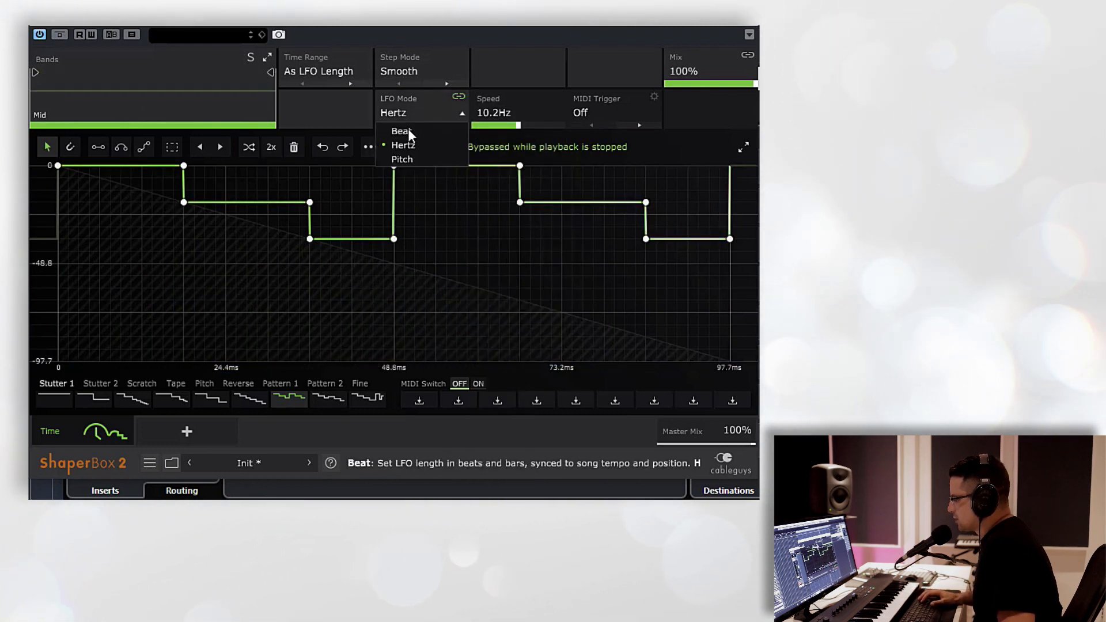
left_click(402, 132)
Audition the one-bar Syncopes 8 double pattern and compare it with the plugin bypassed
key("space")
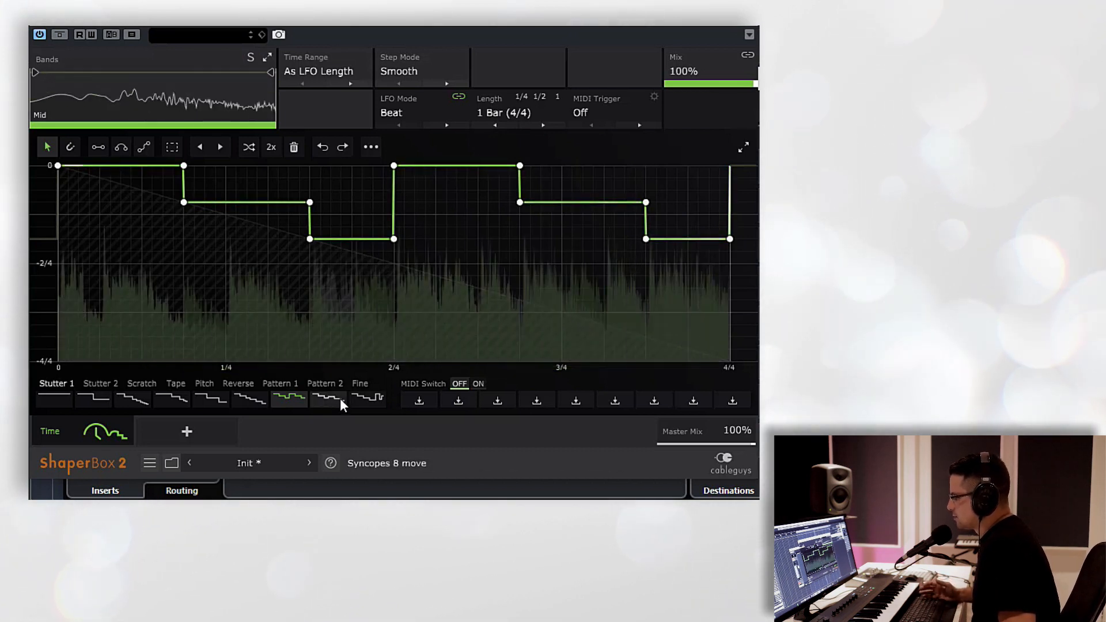
left_click(58, 35)
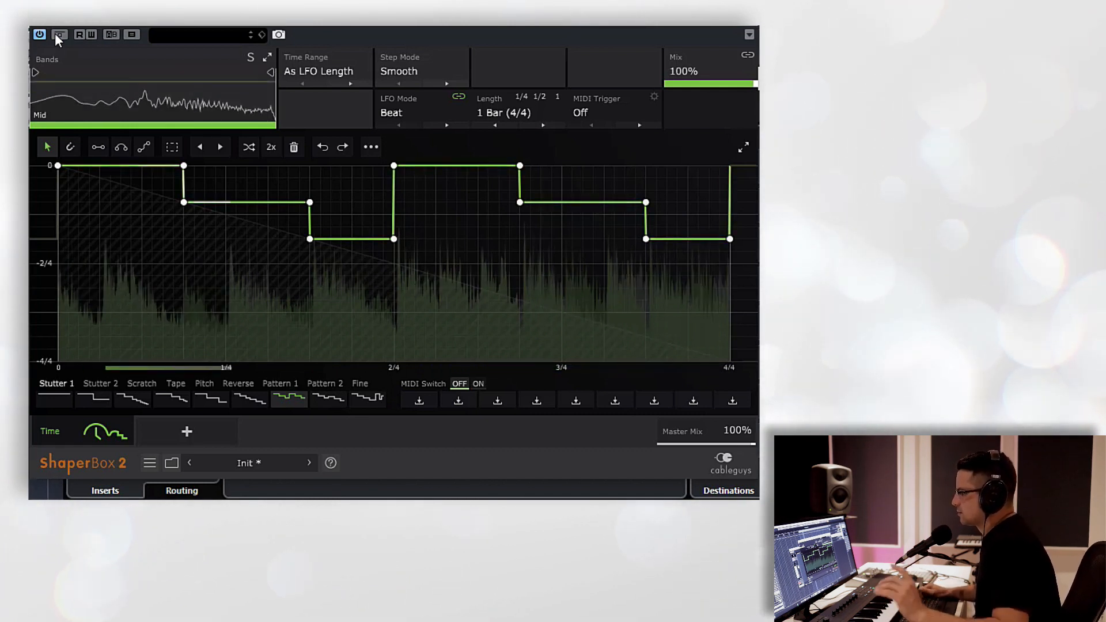
key("space")
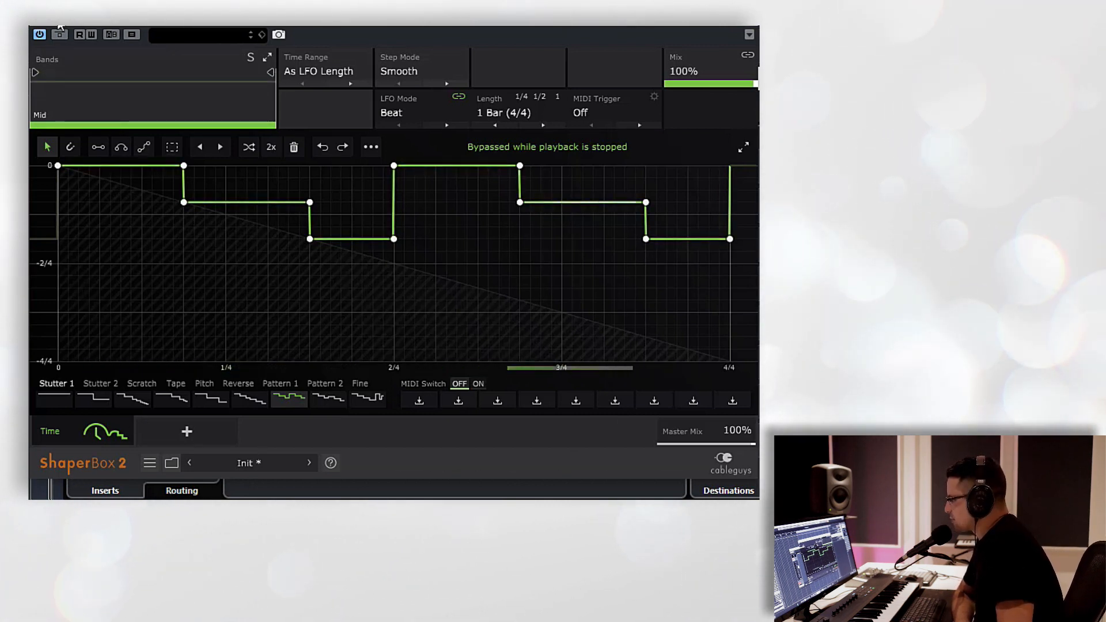
Add the Volume shaper with the Sidechain preset after the Time shaper
mouse_move(128, 428)
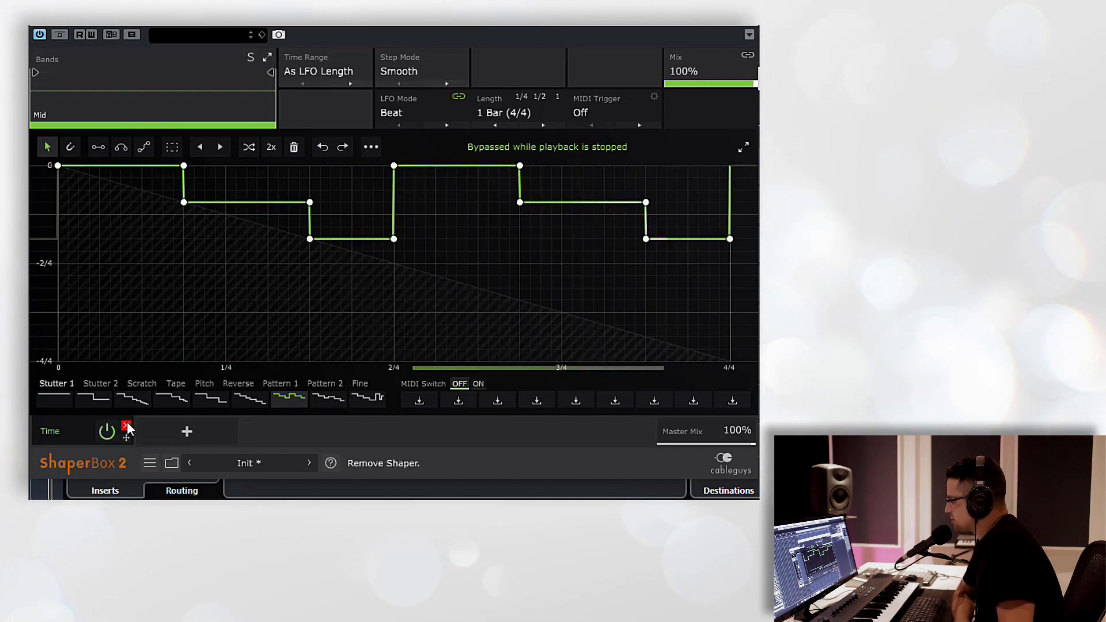
left_click(186, 432)
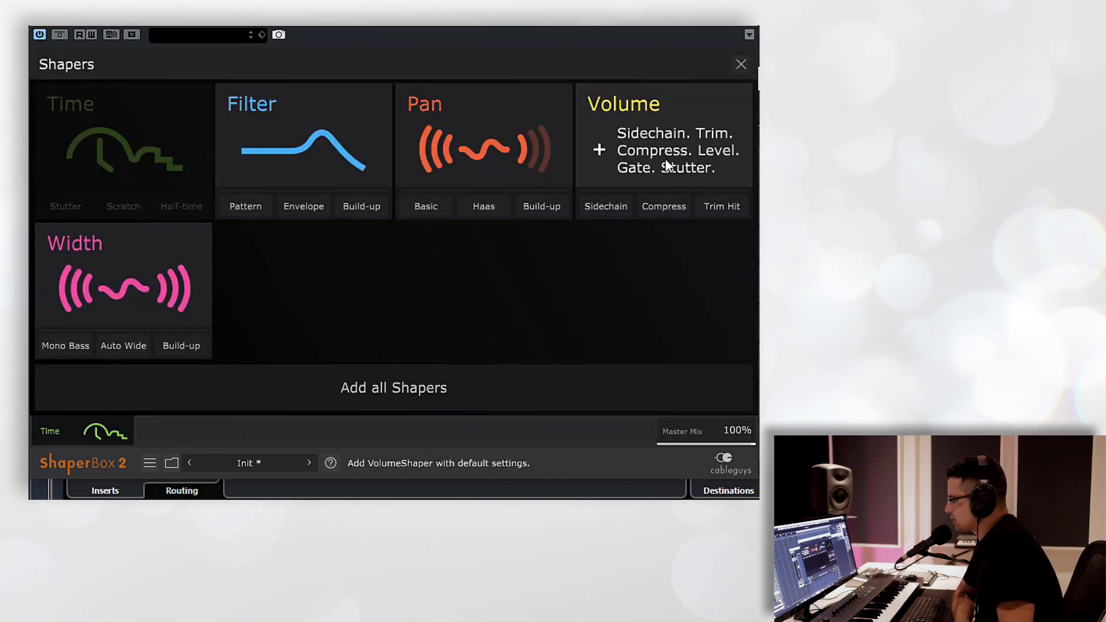
left_click(627, 206)
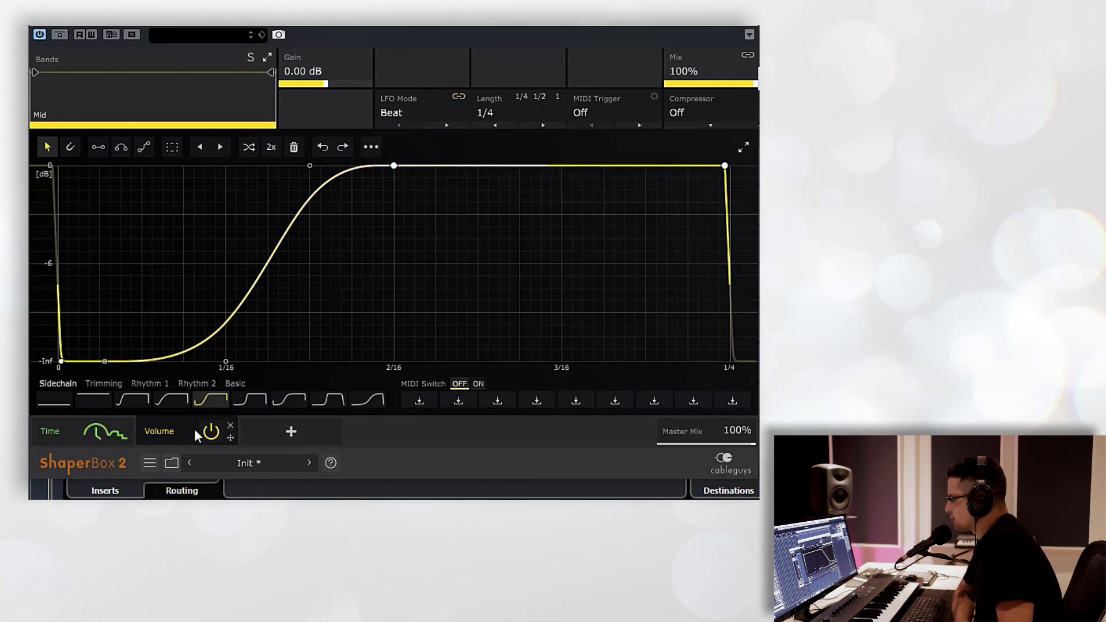
Add a default Filter shaper and give its cutoff the rising ramp wave from the Basic set
left_click(300, 429)
left_click(291, 123)
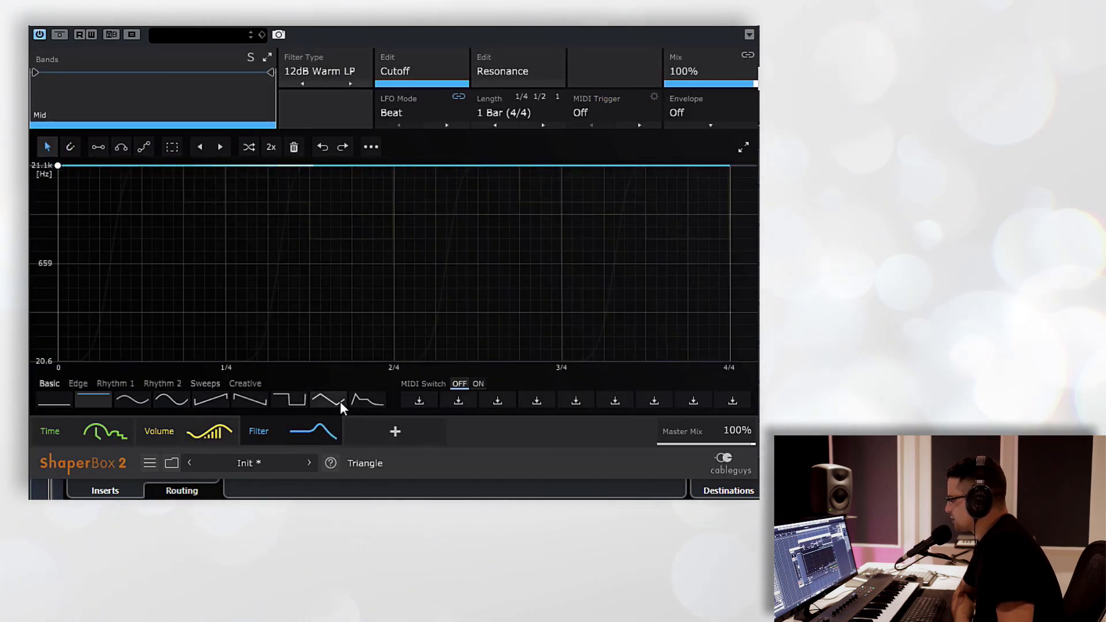
left_click_drag(58, 164, 57, 266)
left_click(201, 400)
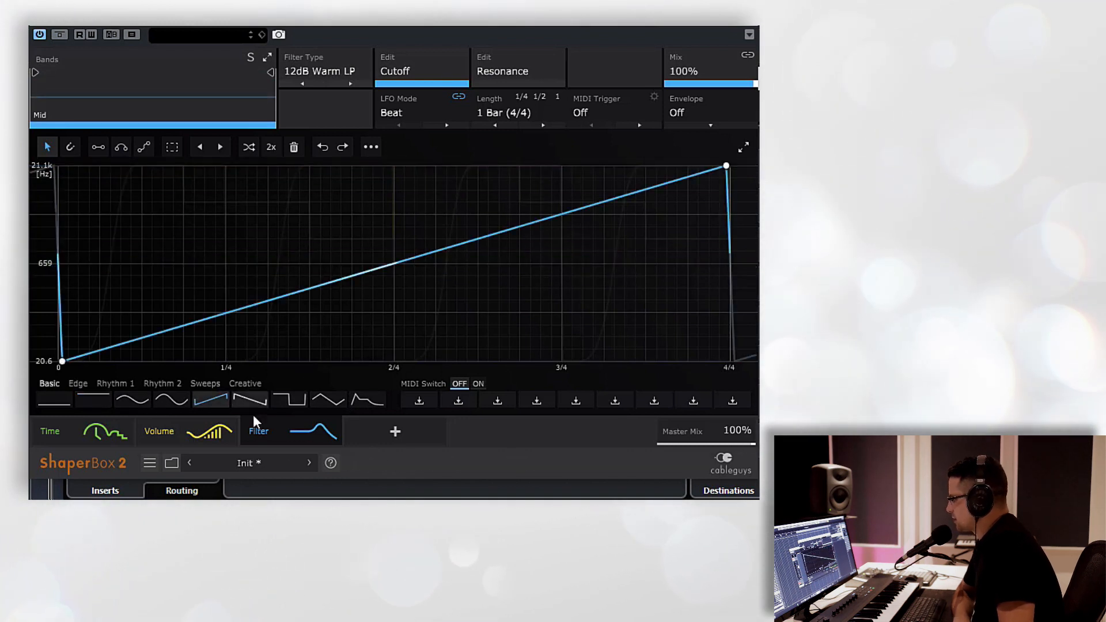
Try shorter LFO lengths for the Filter shaper's cutoff and set the length to 1/2
mouse_move(212, 432)
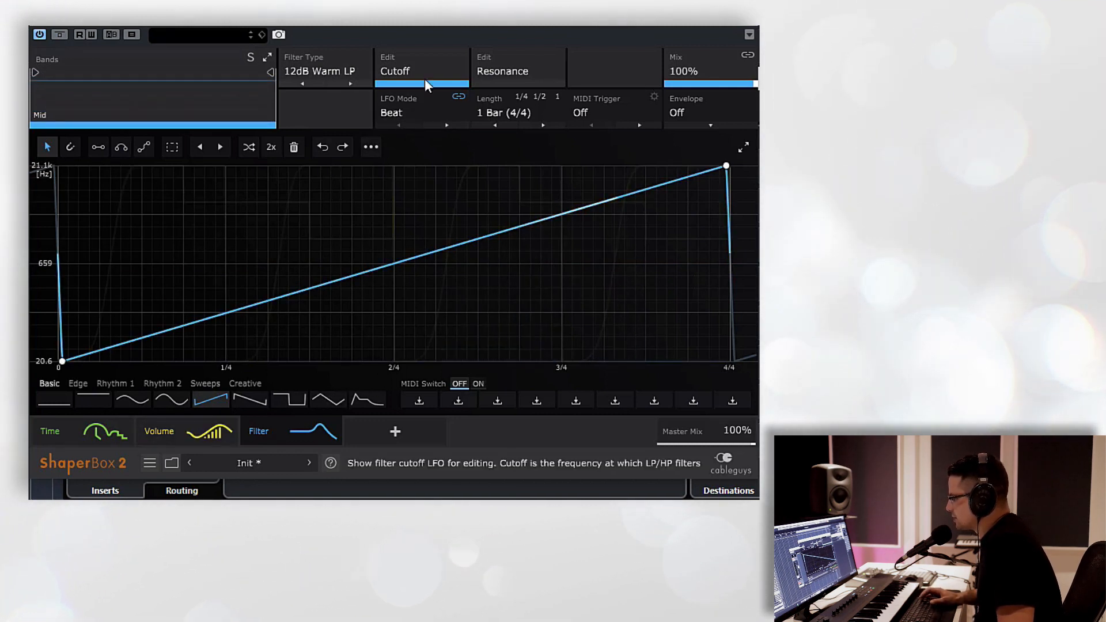
left_click(494, 124)
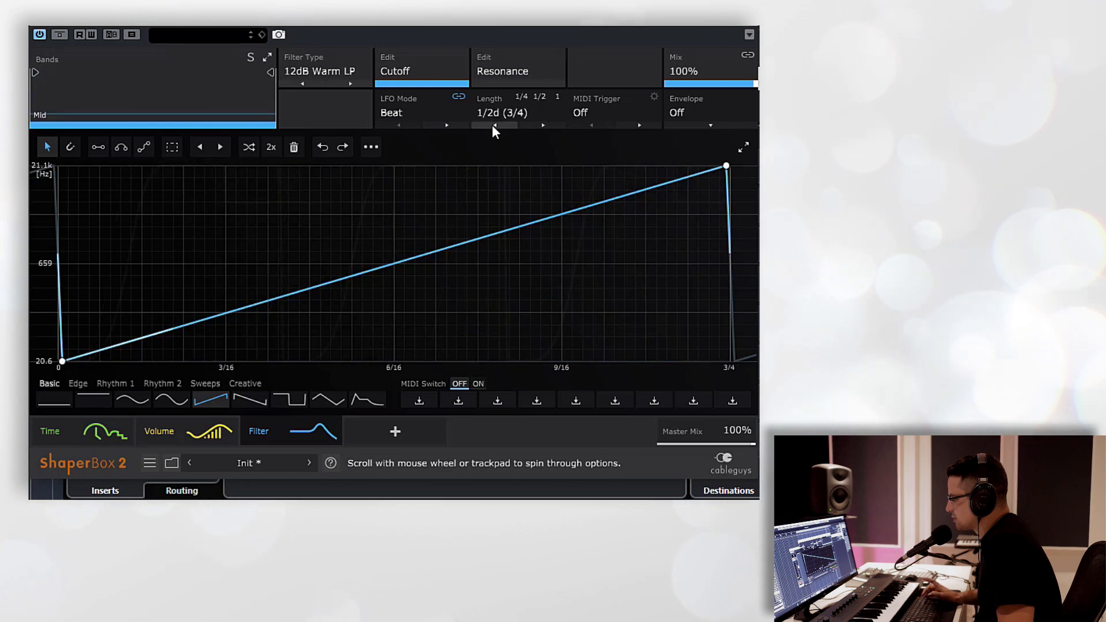
left_click(493, 125)
left_click(493, 125)
left_click(493, 125)
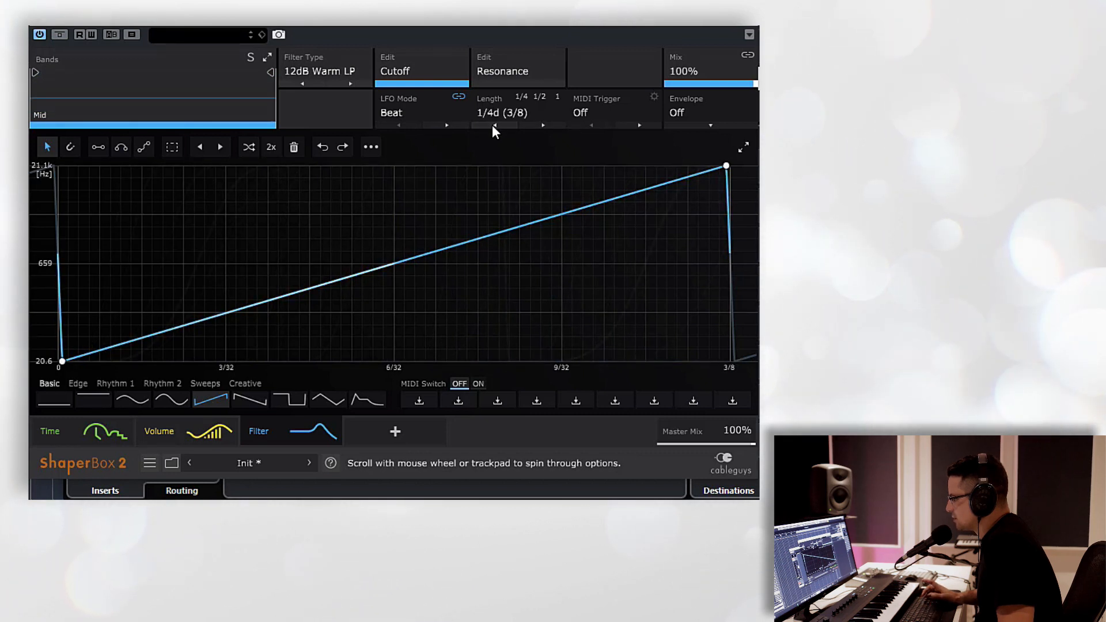
left_click(542, 125)
left_click(542, 125)
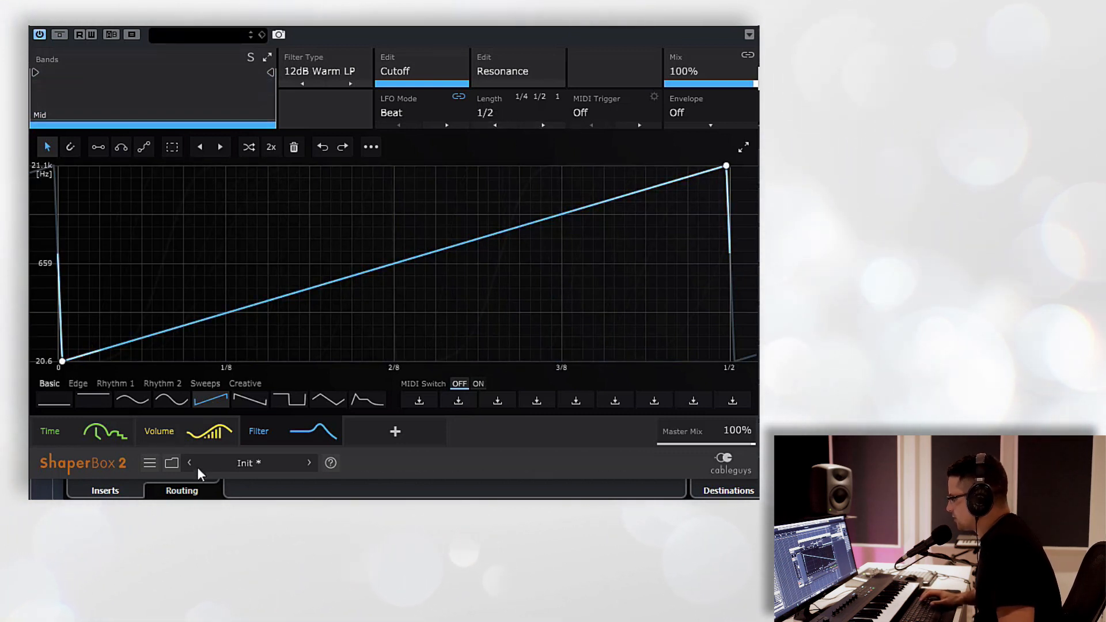
Review the Volume and Time shapers, audition the combined Time, Volume and Filter chain, and stop playback
left_click(185, 431)
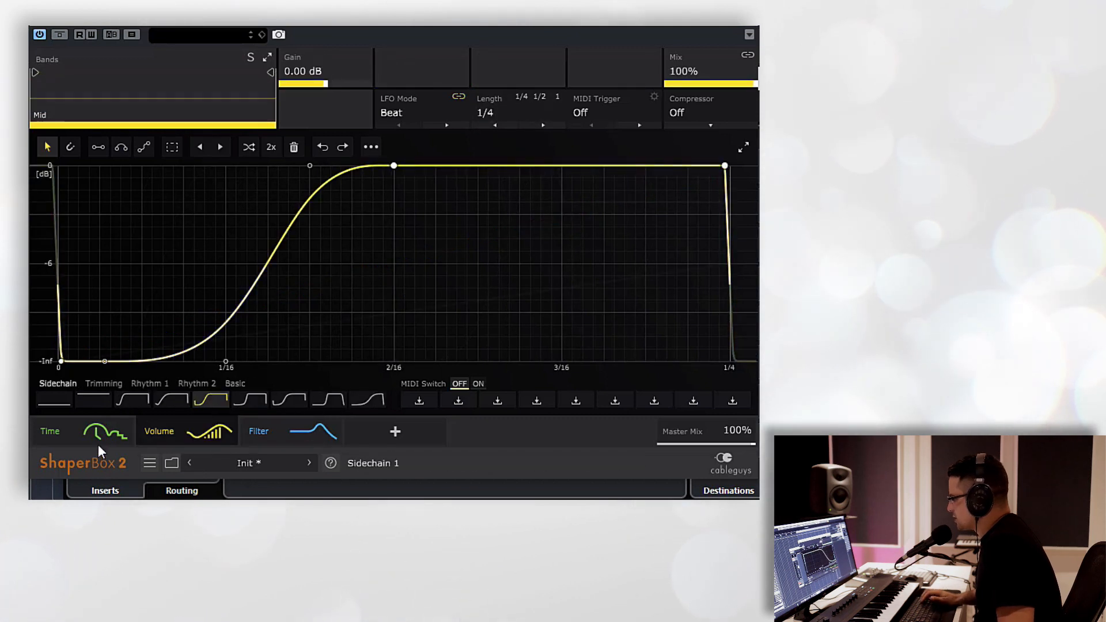
left_click(58, 438)
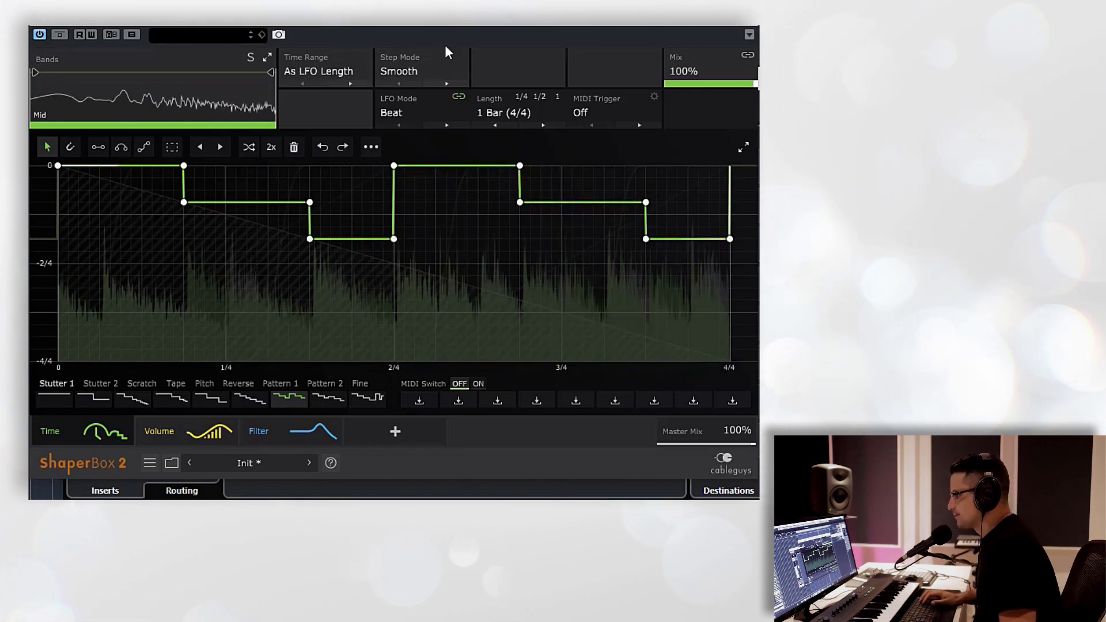
key("space")
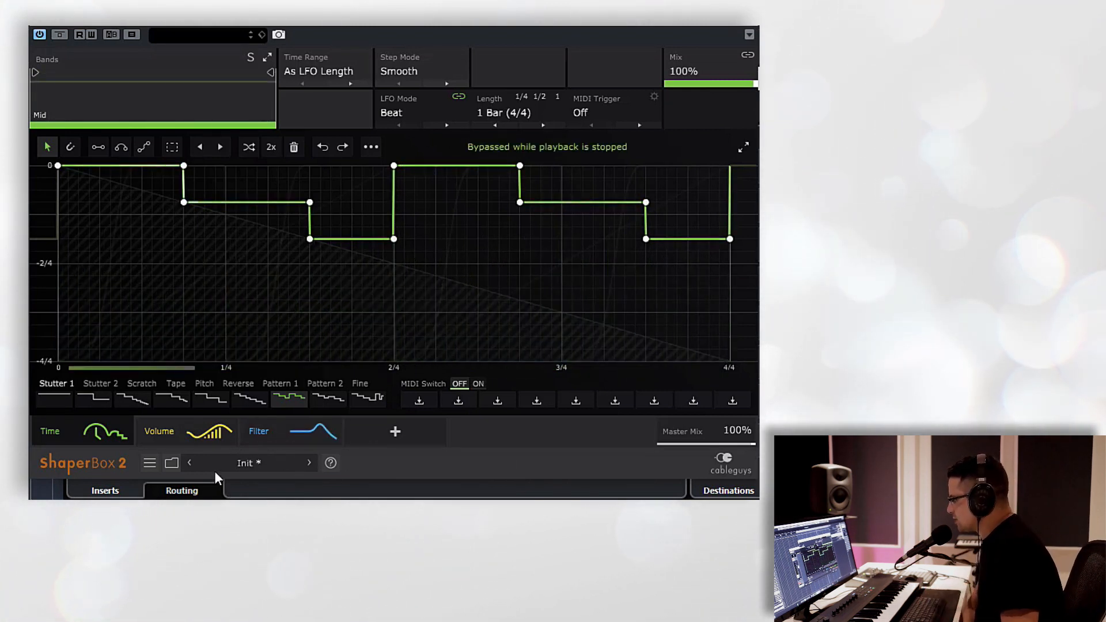
Open the preset browser and load the Motion Rhythmer 2 and Motion Rhythmer 3 presets in turn
left_click(240, 456)
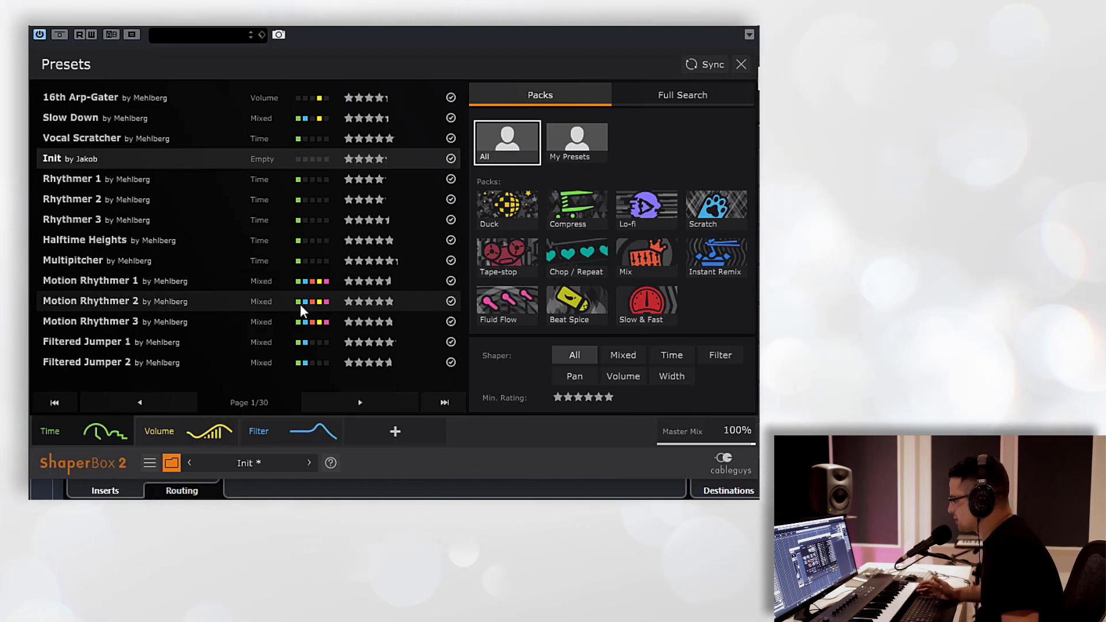
left_click(143, 305)
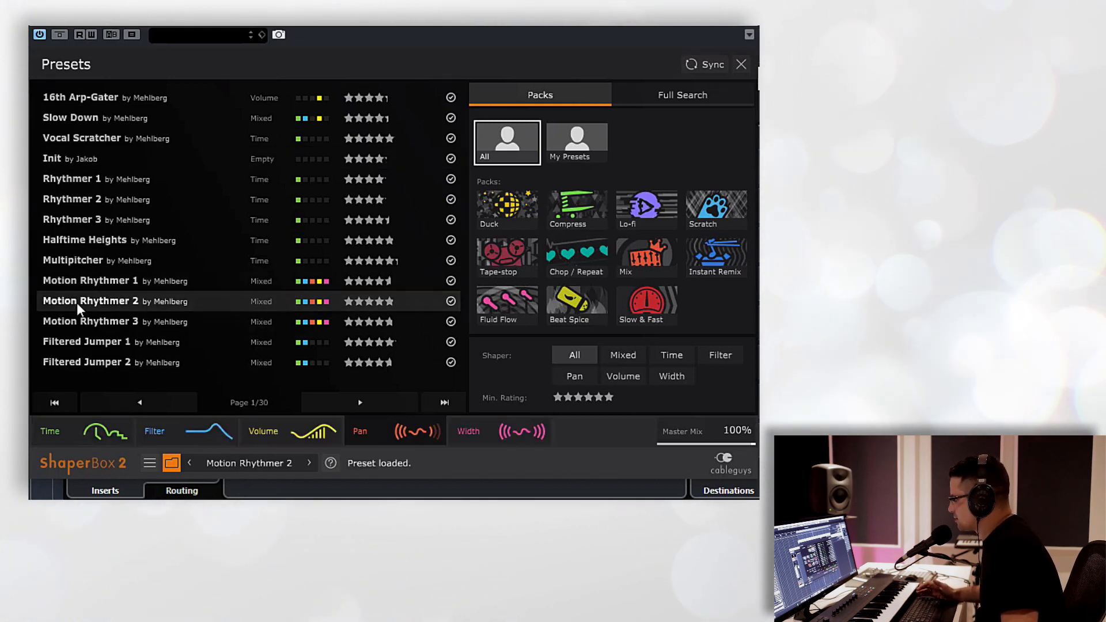
left_click(113, 322)
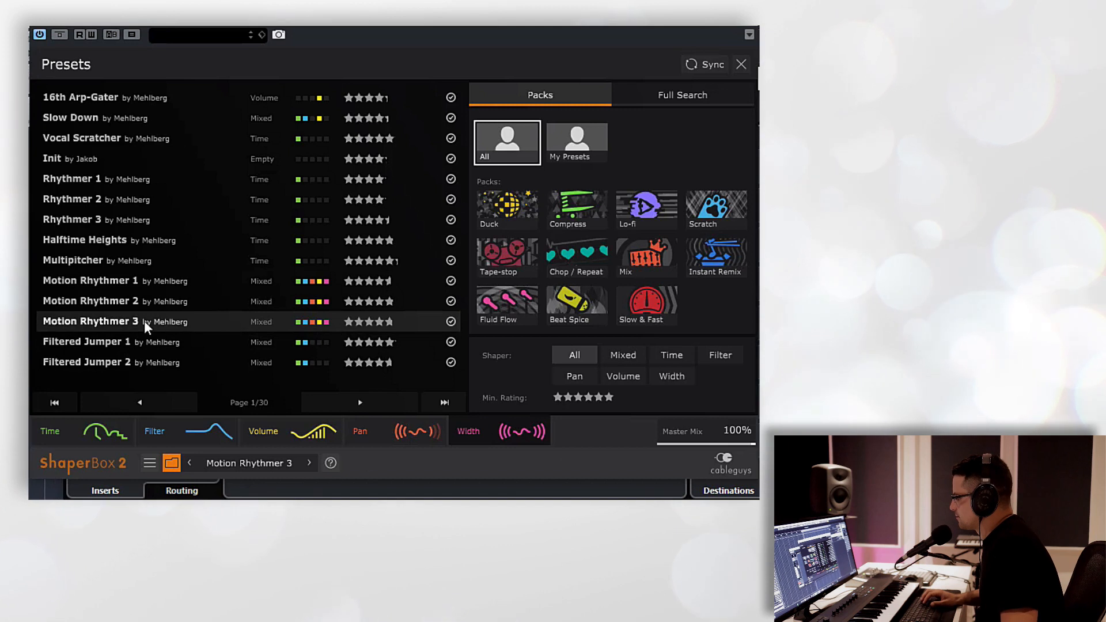
On page 3 of the presets, try Pan Scratcher and Jumper, load High Pluck, and close the preset browser
left_click(336, 399)
left_click(336, 399)
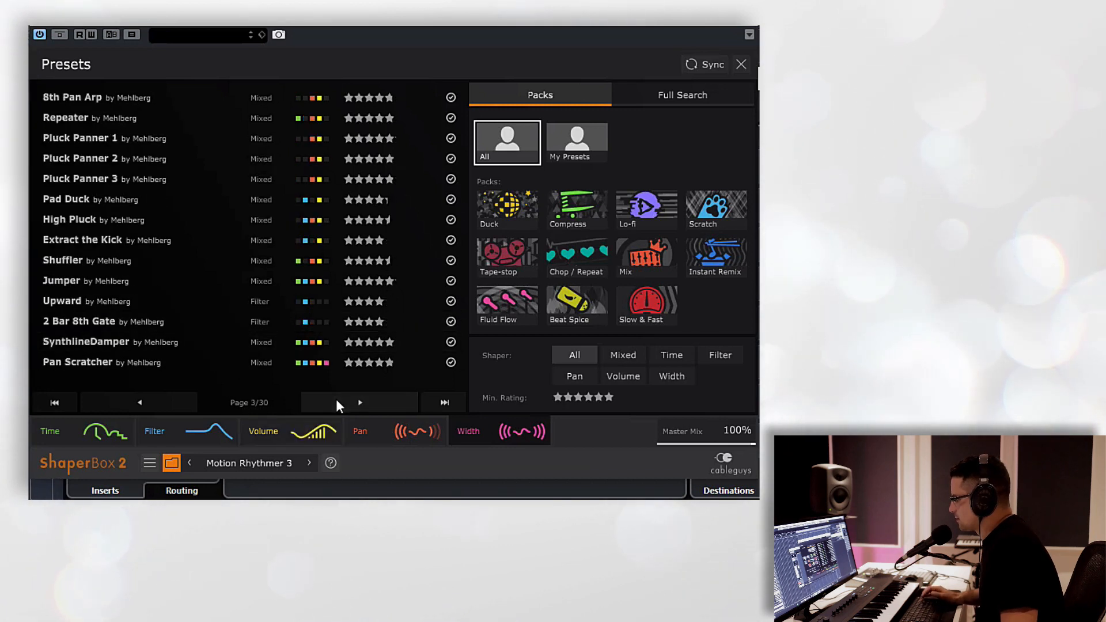
left_click(154, 361)
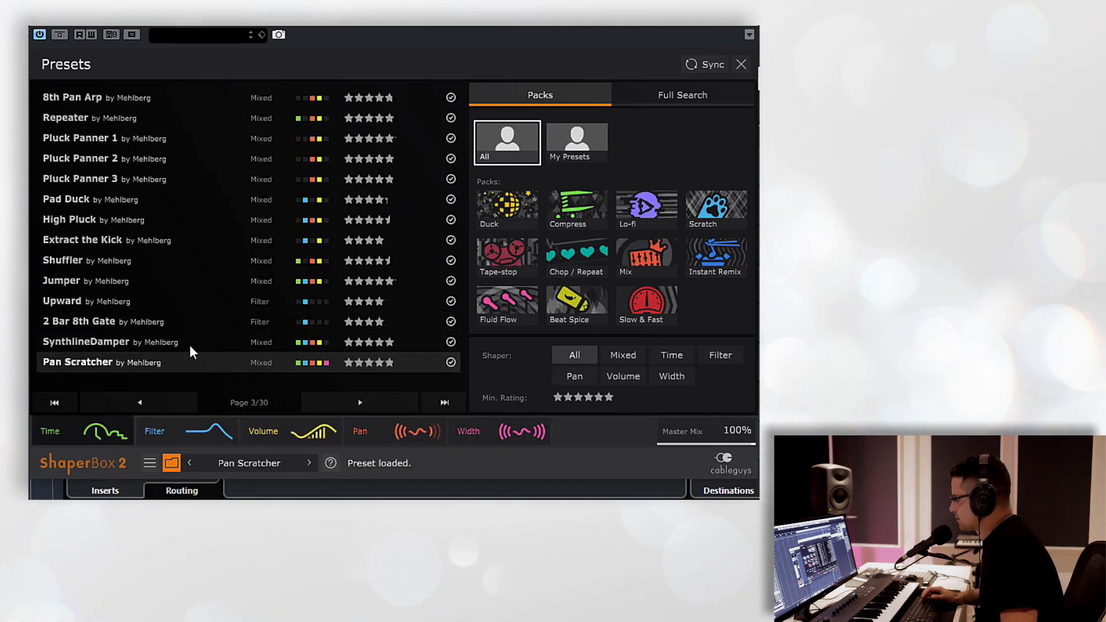
left_click(96, 287)
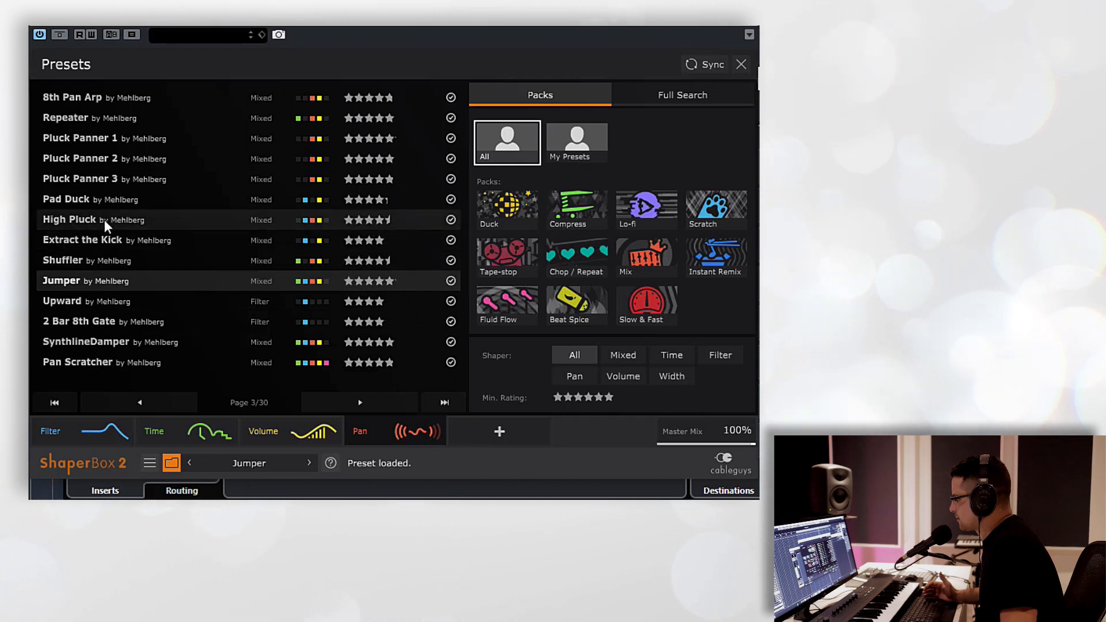
left_click(155, 222)
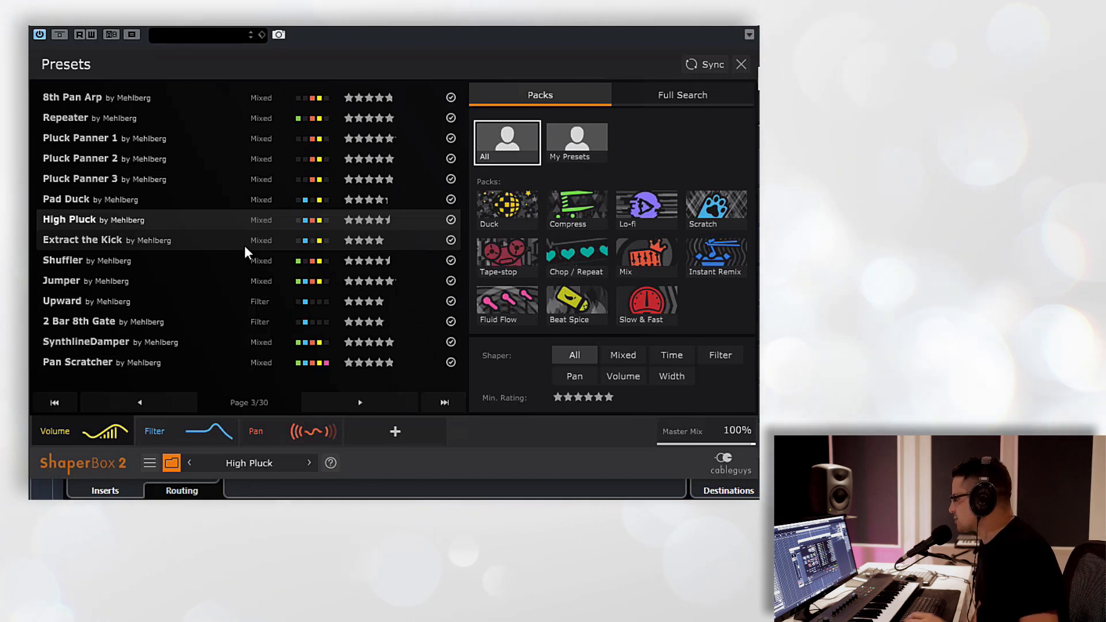
left_click(740, 65)
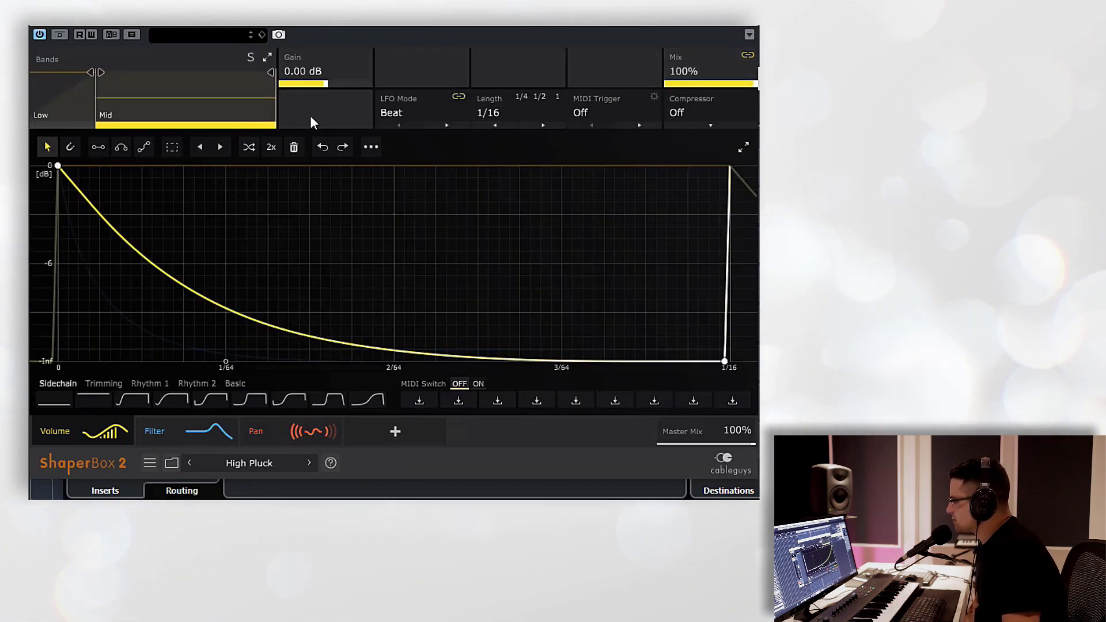